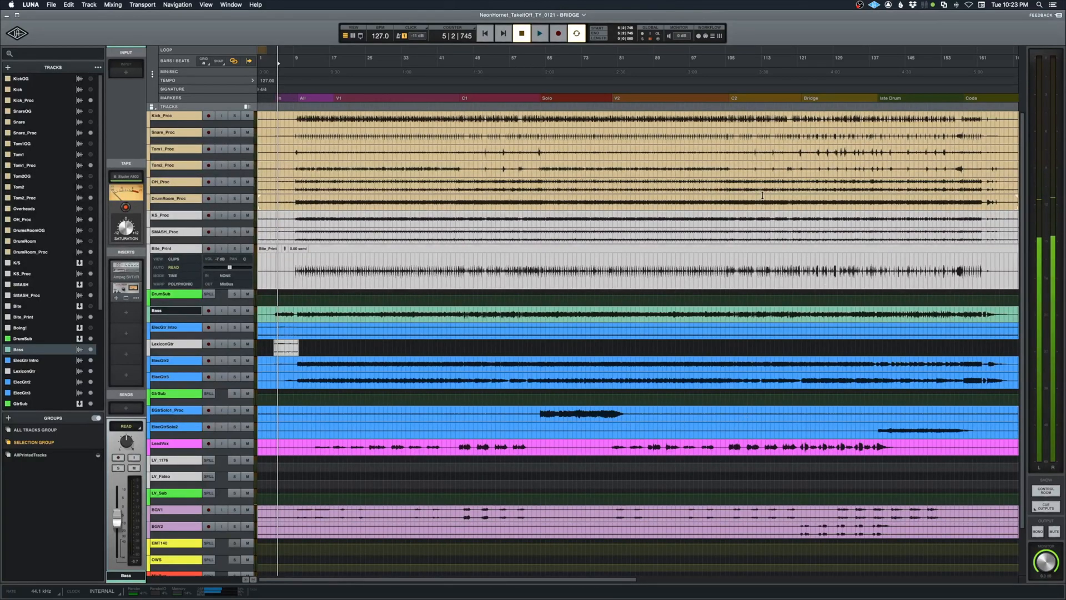
Step: Play the song from bar 117 into the Bridge section and stop playback
{"action": "left_click", "coordinate": [779, 417]}
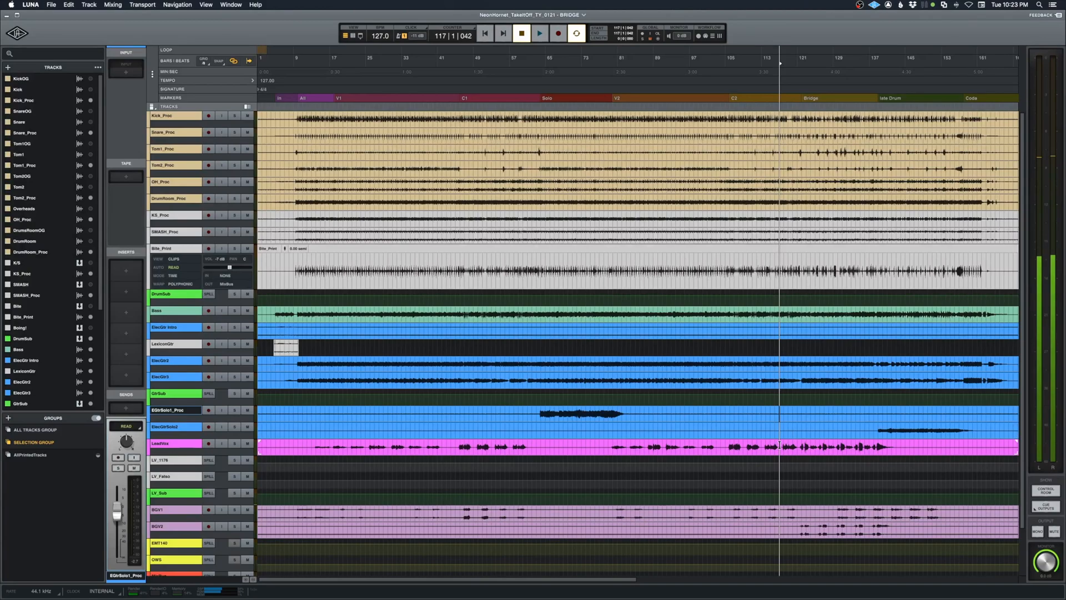
{"action": "key", "text": "space"}
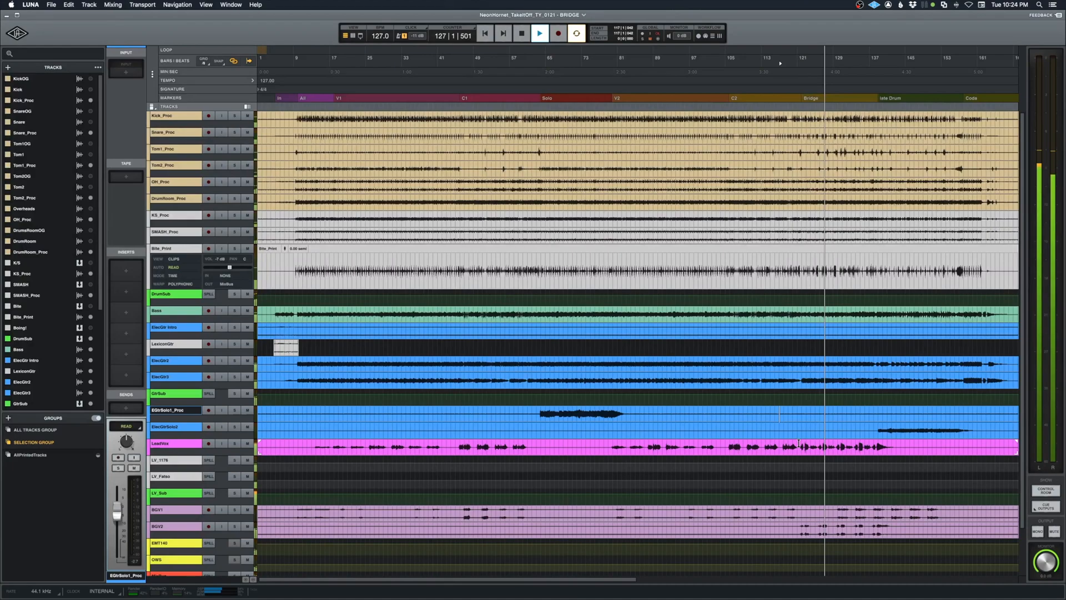
{"action": "key", "text": "space"}
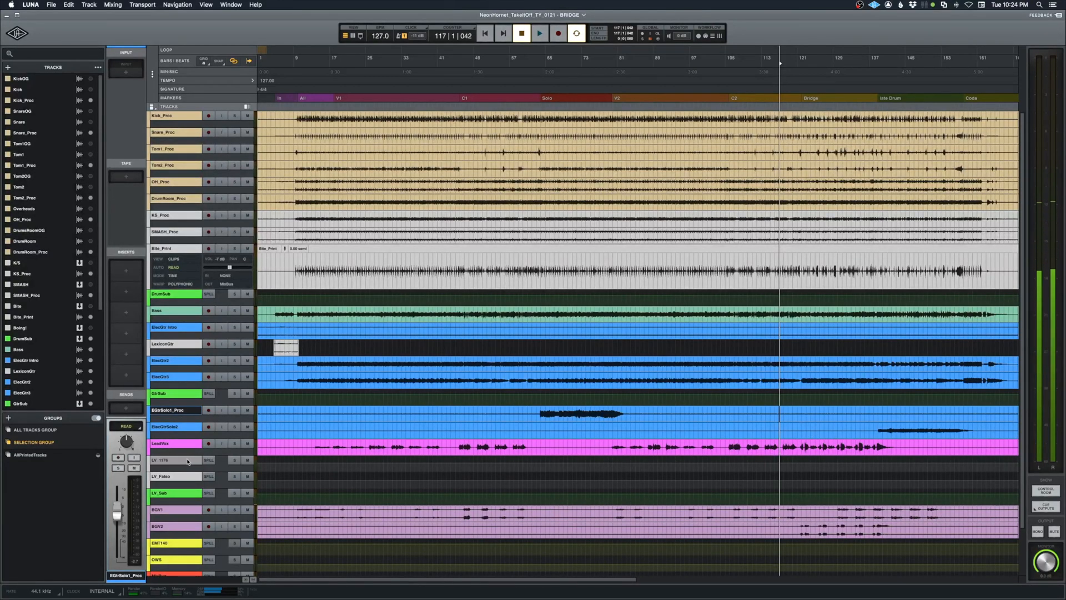
Step: Enlarge the LeadVox track's height and split its clip in the gap at the start of the Bridge, around bar 121
{"action": "left_click_drag", "start_coordinate": [176, 457], "coordinate": [178, 564]}
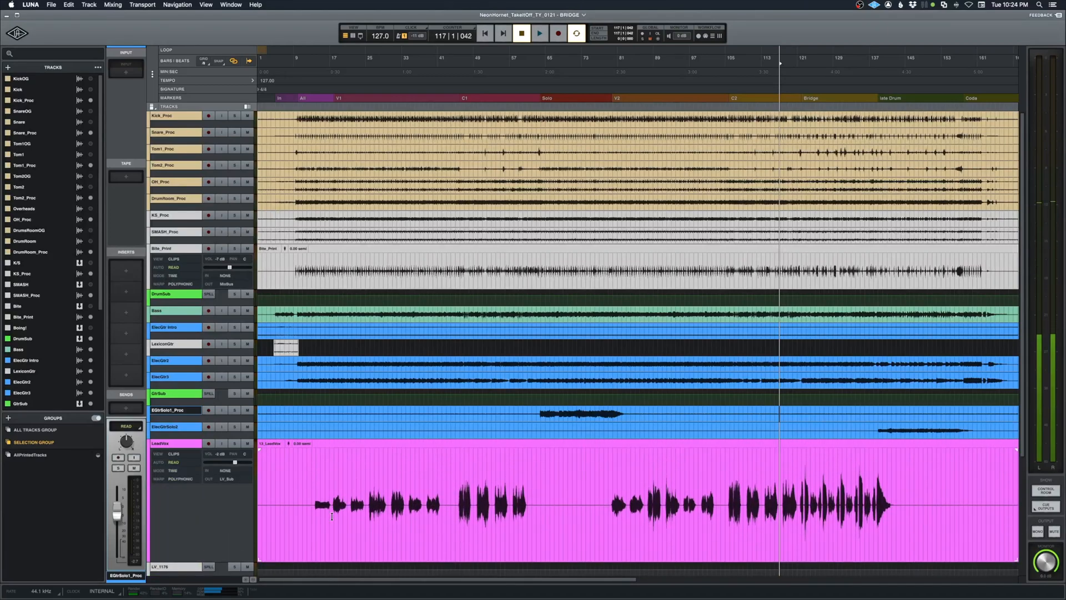
{"action": "scroll", "coordinate": [656, 421], "scroll_direction": "down", "scroll_amount": 3}
{"action": "scroll", "coordinate": [657, 428], "scroll_direction": "right", "scroll_amount": 5}
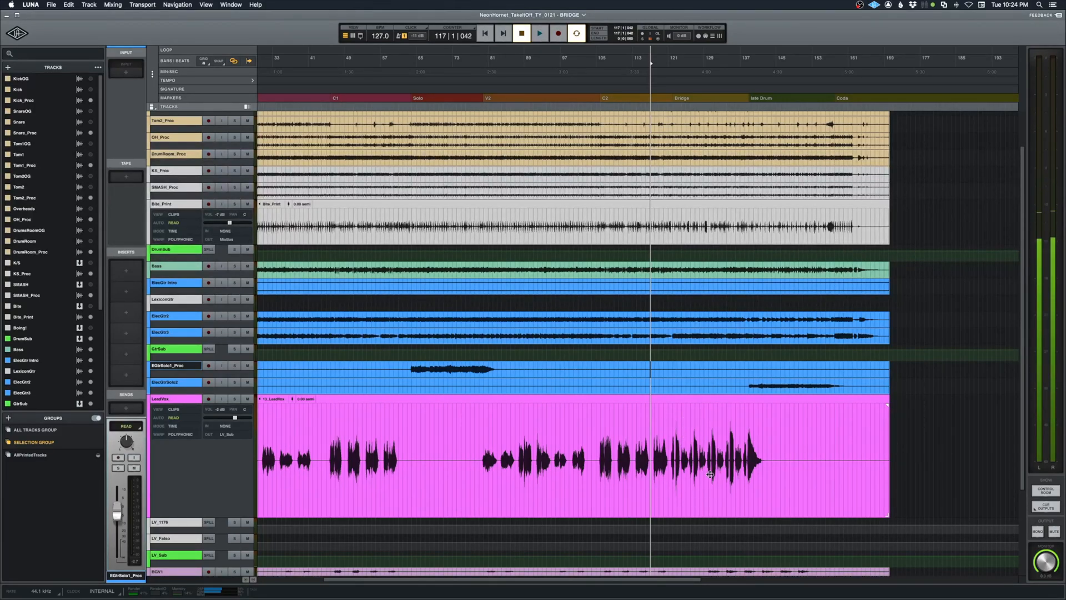
{"action": "mouse_move", "coordinate": [730, 451]}
{"action": "left_mouse_down"}
{"action": "mouse_move", "coordinate": [776, 454]}
{"action": "mouse_move", "coordinate": [727, 449]}
{"action": "left_mouse_up"}
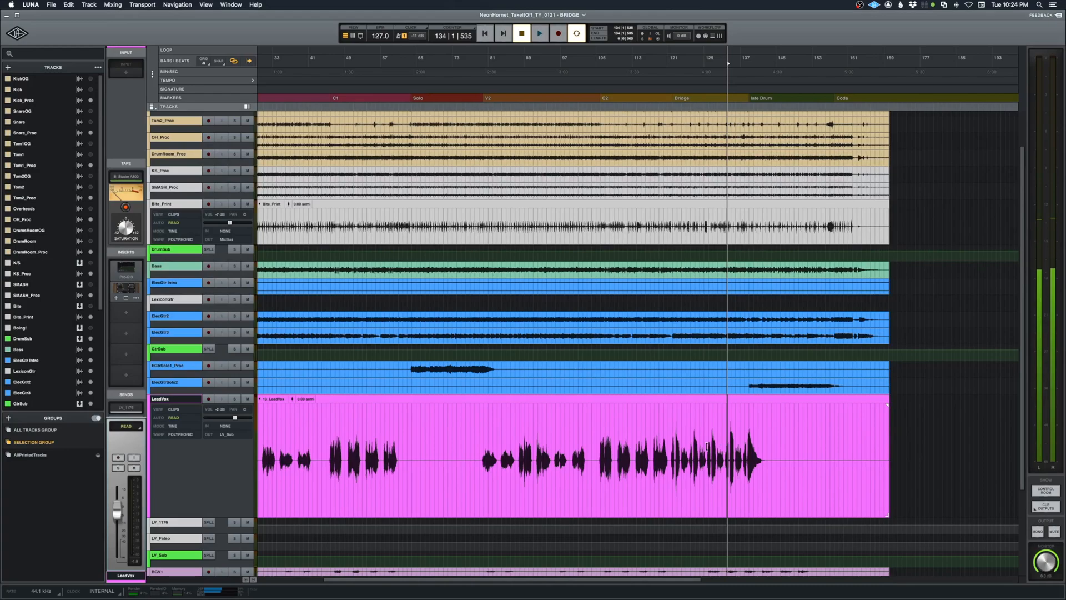
{"action": "left_click", "coordinate": [669, 442]}
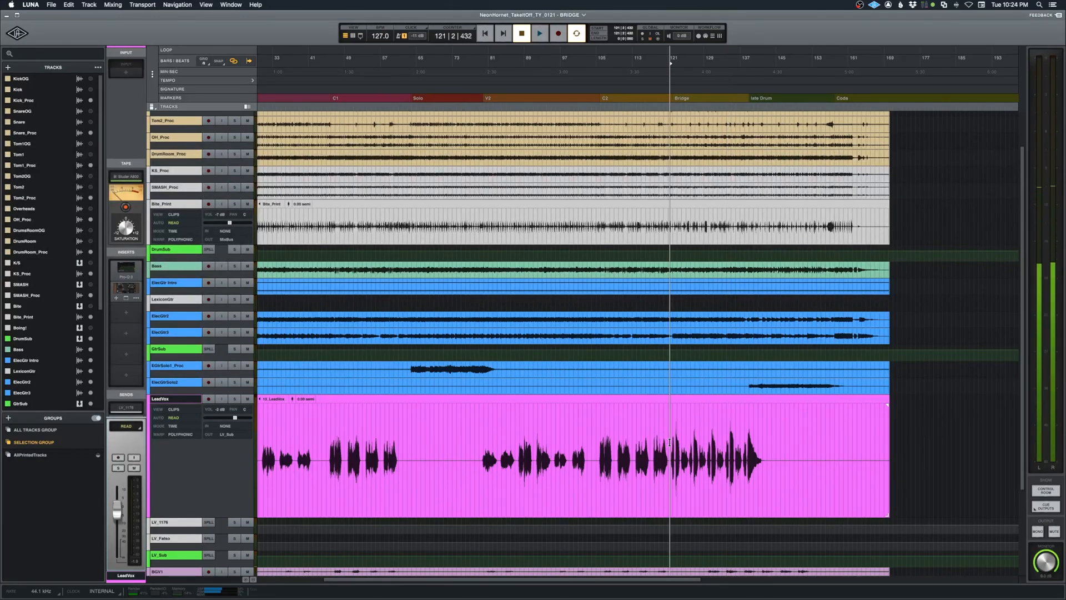
{"action": "left_click", "coordinate": [668, 442]}
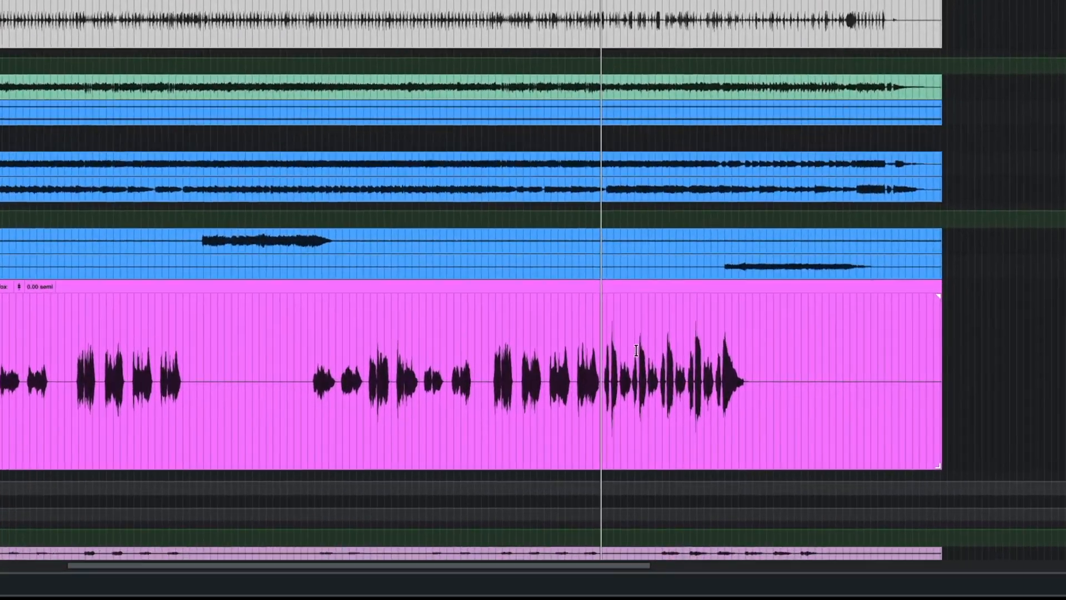
{"action": "key", "text": "b"}
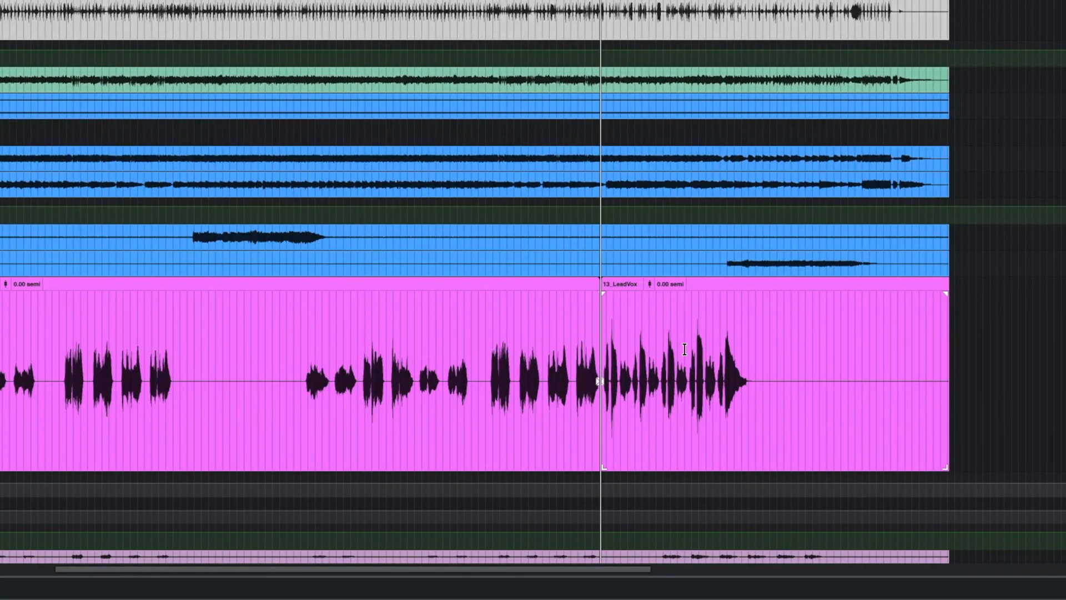
Step: Lower the clip gain of the LeadVox bridge clip by about 3 dB and play the transition into the Bridge
{"action": "left_click_drag", "start_coordinate": [650, 283], "coordinate": [649, 304]}
{"action": "left_click", "coordinate": [573, 335]}
{"action": "key", "text": "space"}
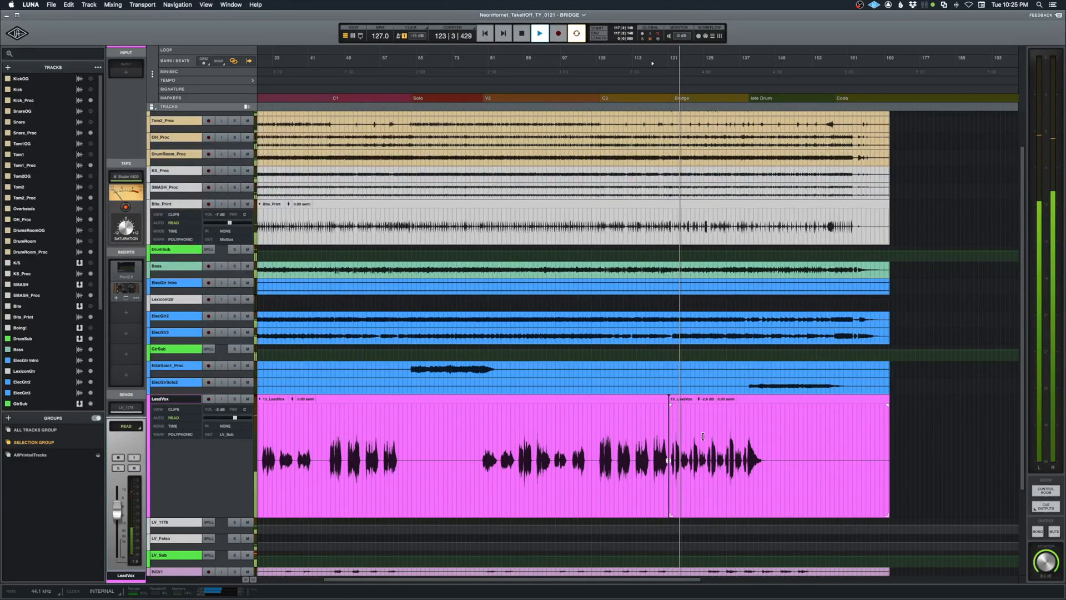
{"action": "key", "text": "space"}
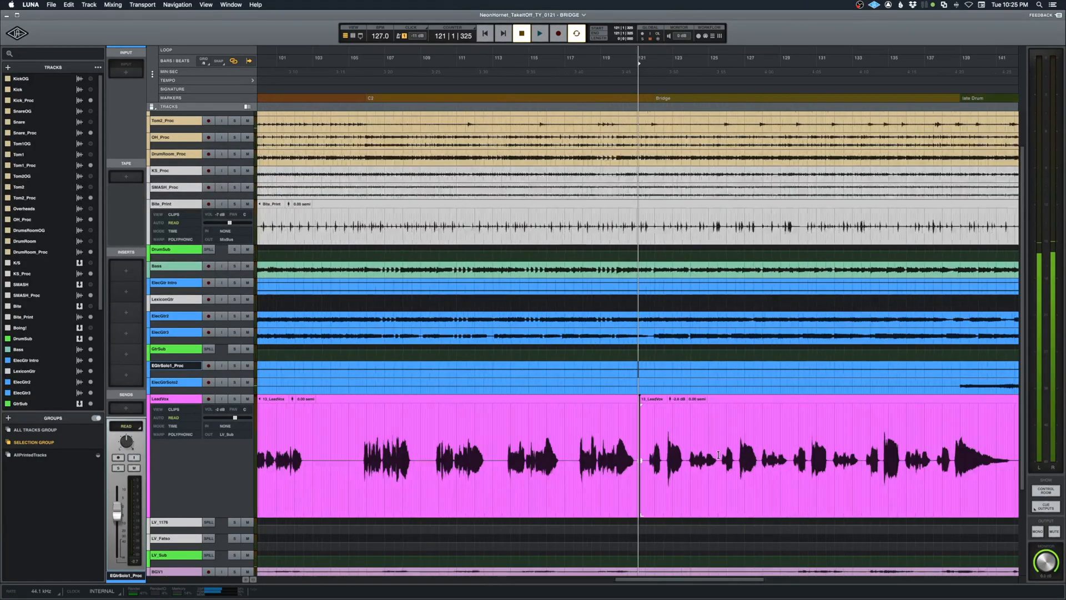
Step: Create a crossfade over the LeadVox split before the Bridge and widen it within the silent gap
{"action": "key", "text": "t"}
{"action": "key", "text": "t"}
{"action": "key", "text": "t"}
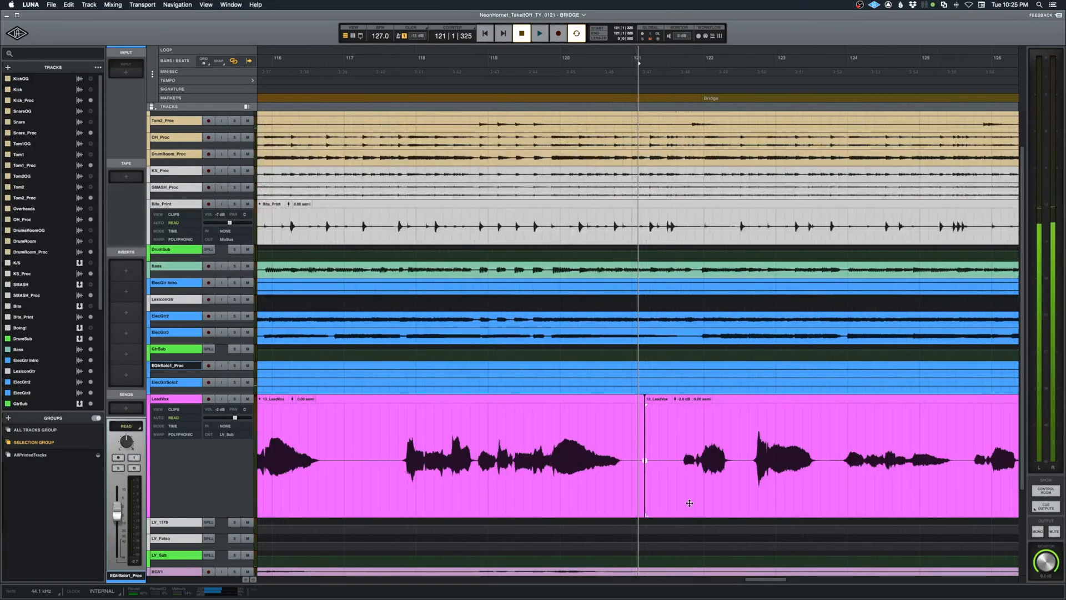
{"action": "left_click", "coordinate": [651, 459]}
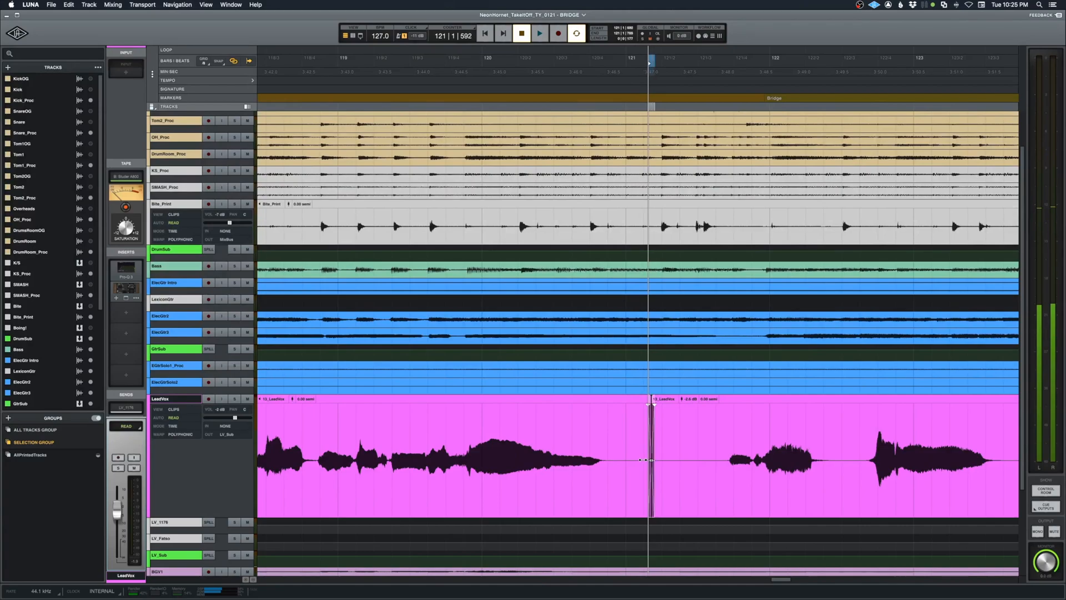
{"action": "left_click_drag", "start_coordinate": [631, 459], "coordinate": [632, 459]}
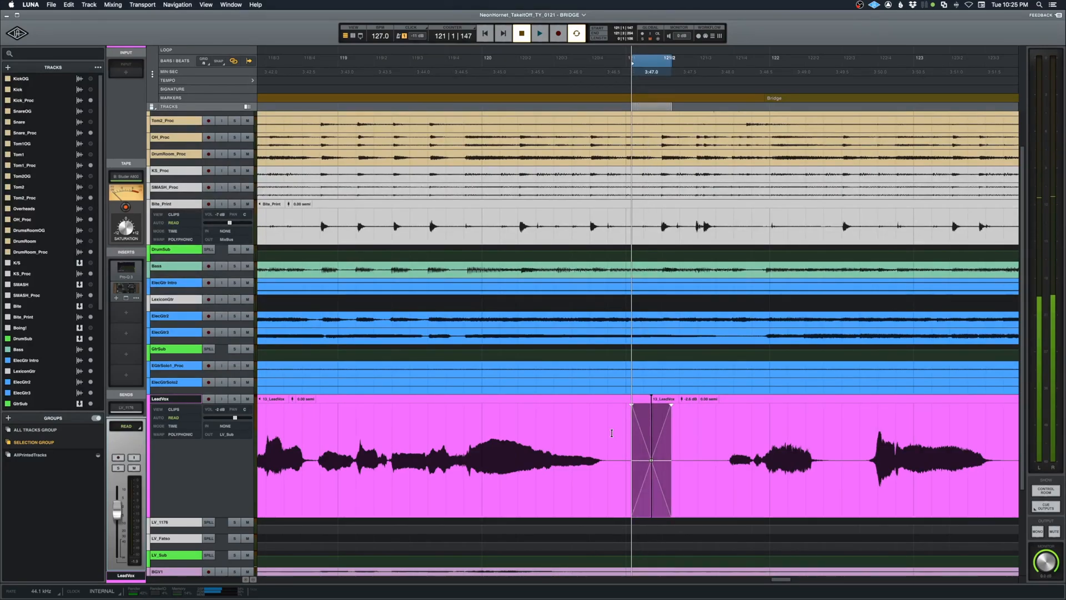
Step: Play back the LeadVox transition from the end of bar 120 across the crossfade into the Bridge
{"action": "left_click", "coordinate": [599, 428]}
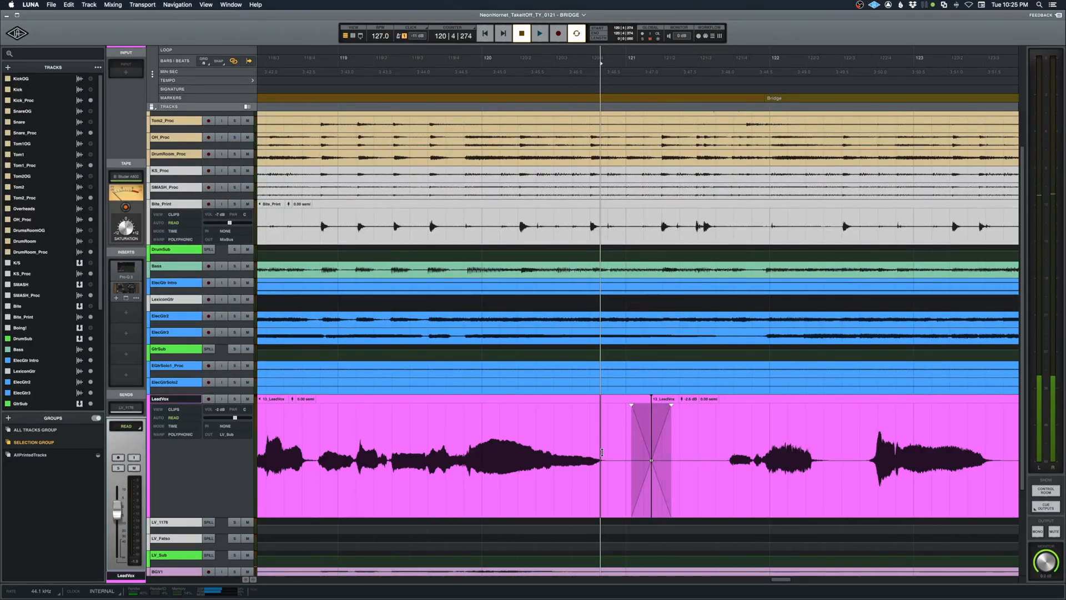
{"action": "key", "text": "r"}
{"action": "key", "text": "r"}
{"action": "key", "text": "r"}
{"action": "key", "text": "r"}
{"action": "key", "text": "space"}
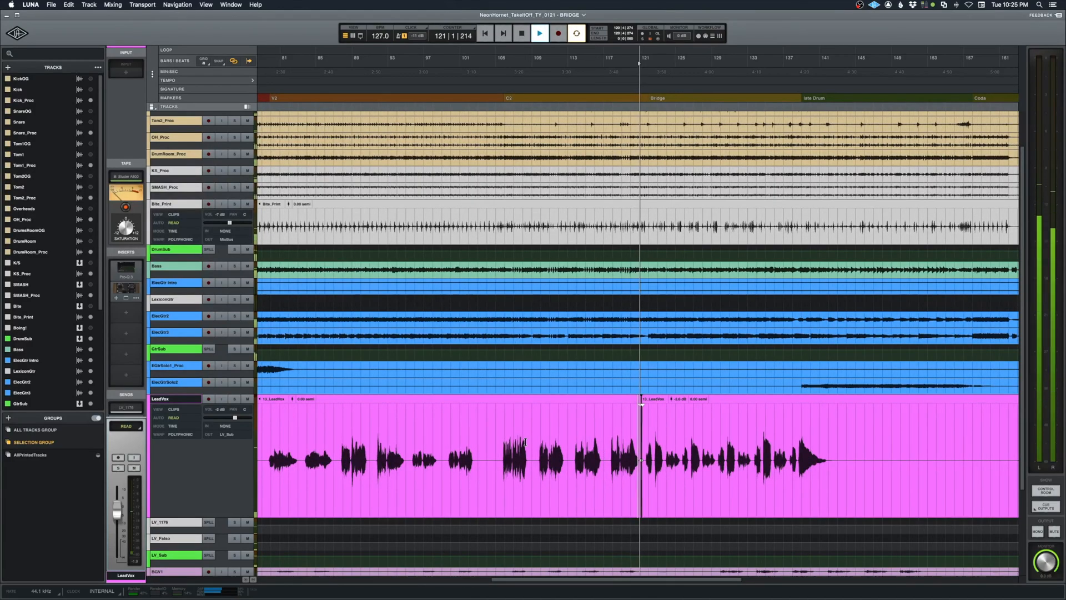
{"action": "key", "text": "space"}
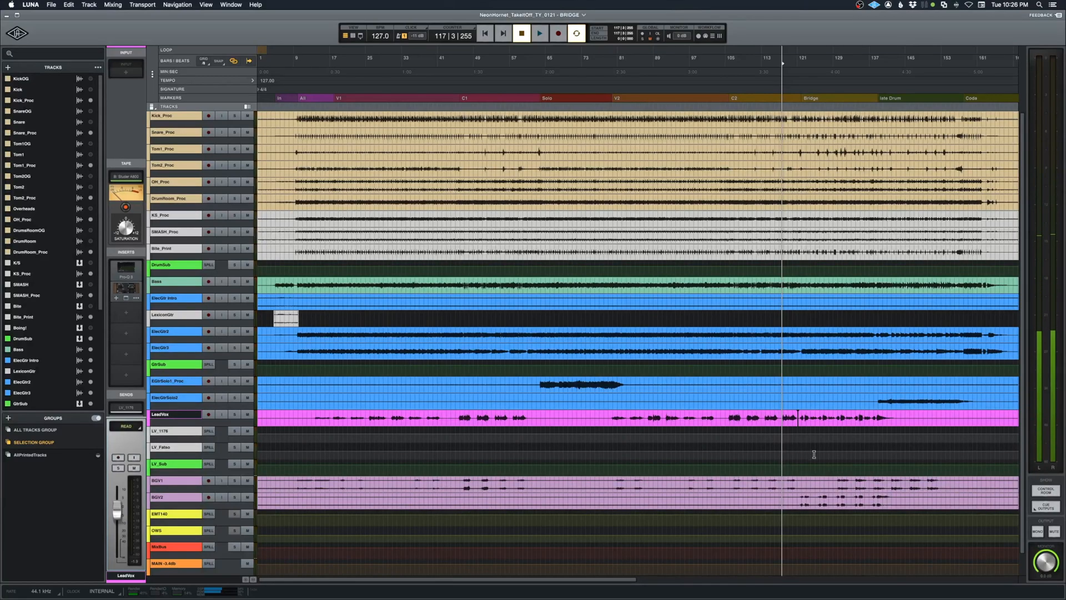
Step: Examine the LV_Sub and LeadVox channels in the mixer, and return to the timeline with LeadVox selected
{"action": "left_click", "coordinate": [798, 435]}
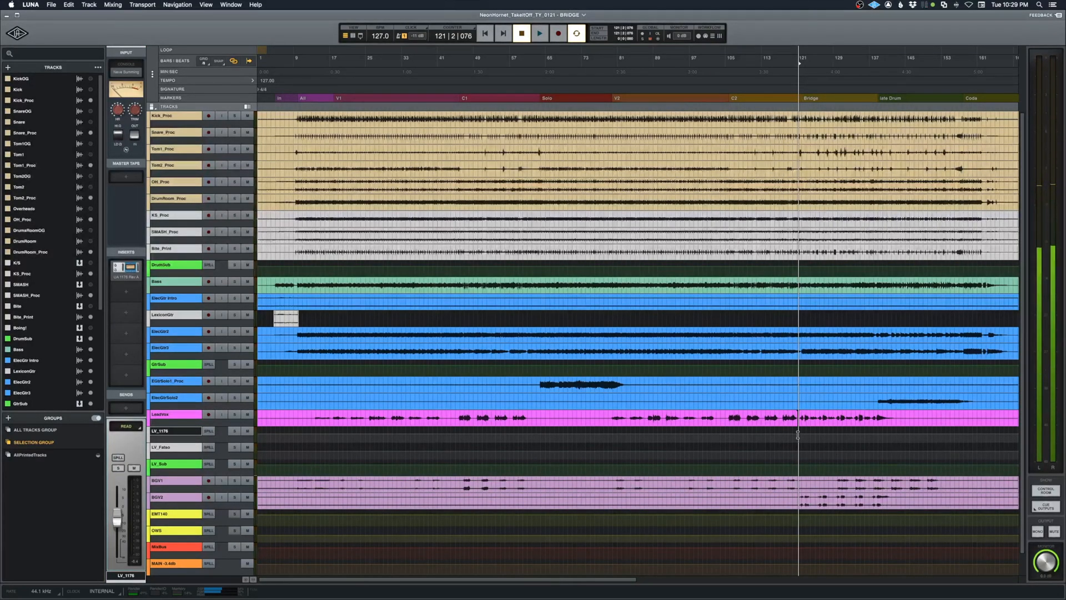
{"action": "key", "text": "super+equal"}
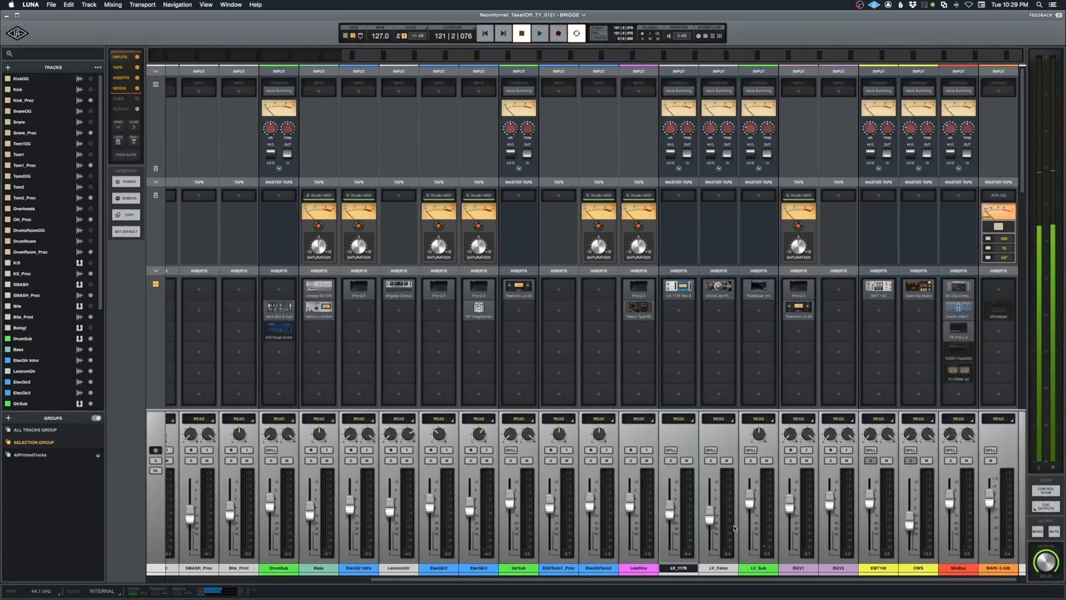
{"action": "left_click", "coordinate": [762, 570]}
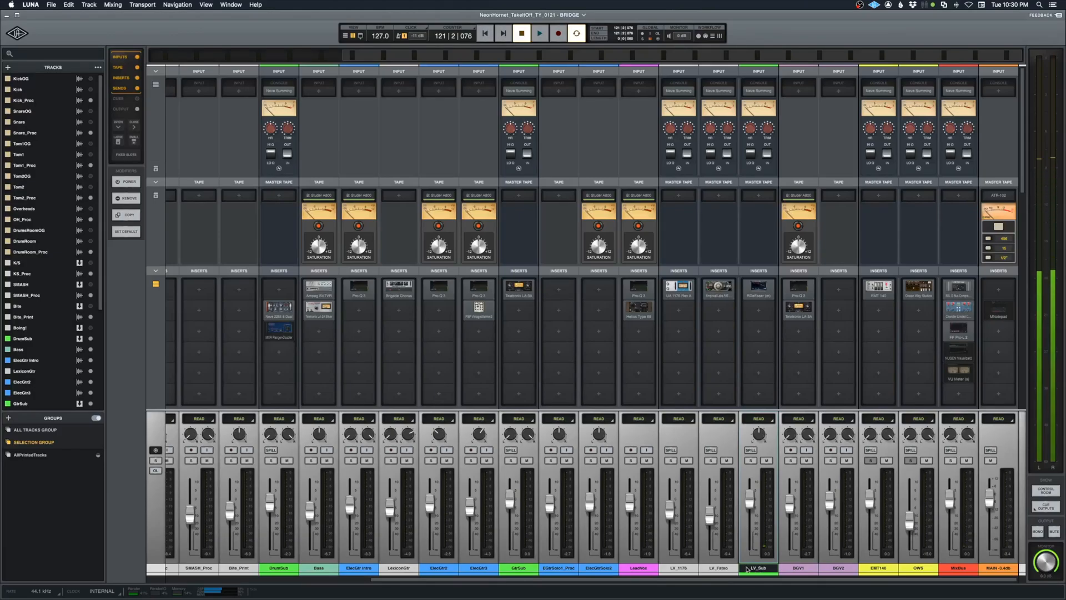
{"action": "left_click", "coordinate": [634, 568]}
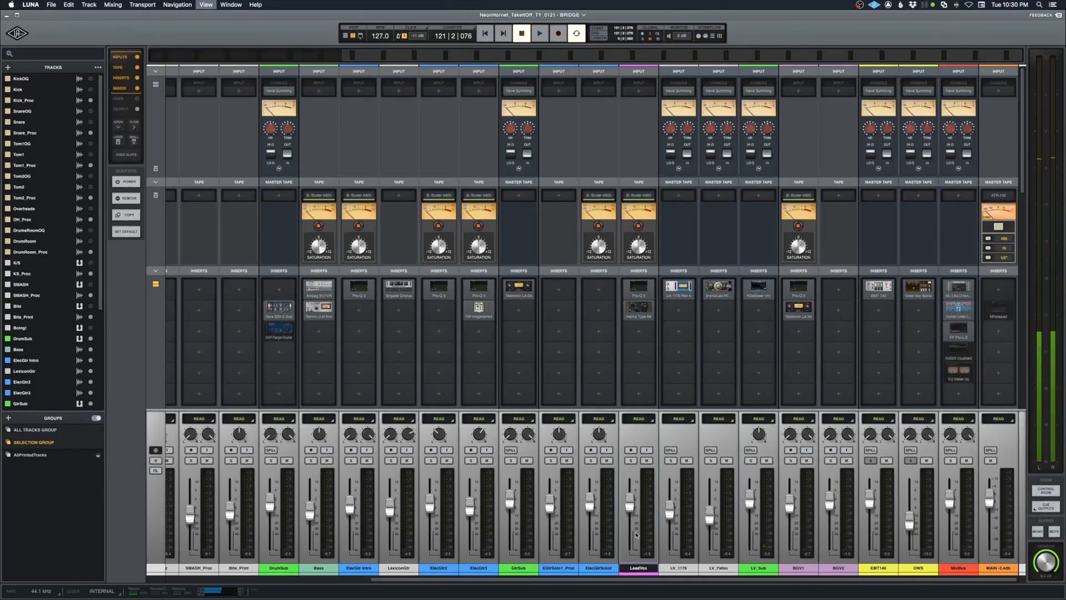
{"action": "key", "text": "super+equal"}
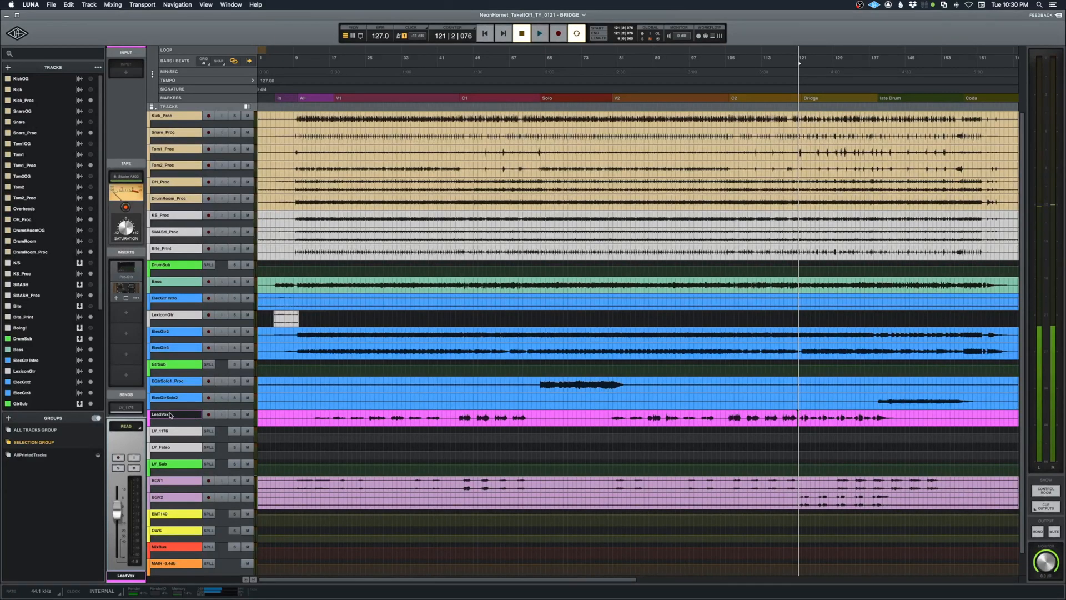
Step: Create one mono audio track named BridgeVox directly below LeadVox
{"action": "left_click", "coordinate": [9, 68]}
{"action": "left_click", "coordinate": [21, 79]}
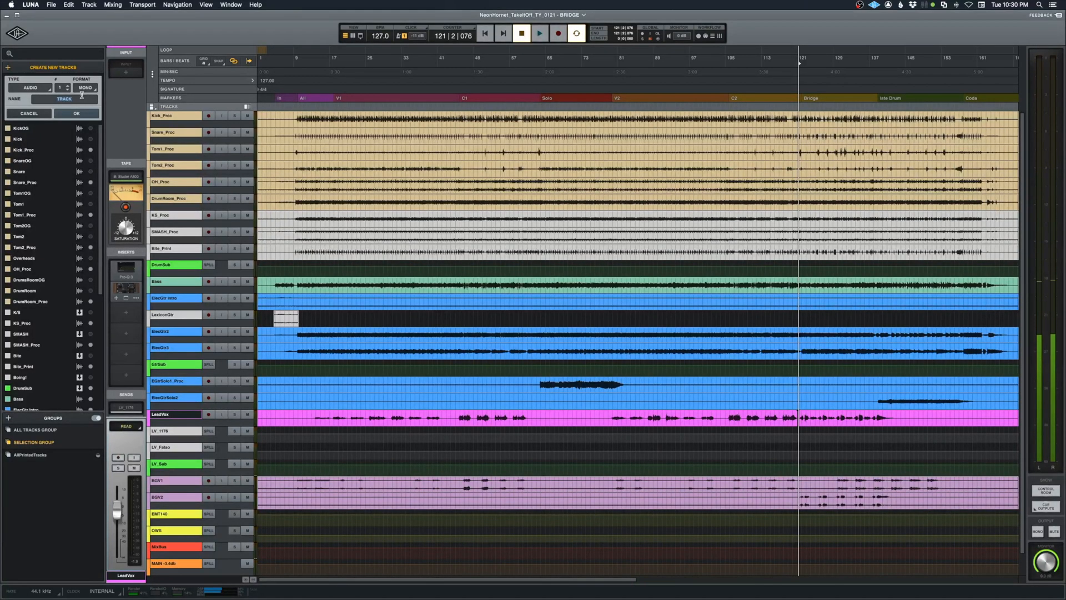
{"action": "type", "text": "BridgeVox"}
{"action": "key", "text": "Return"}
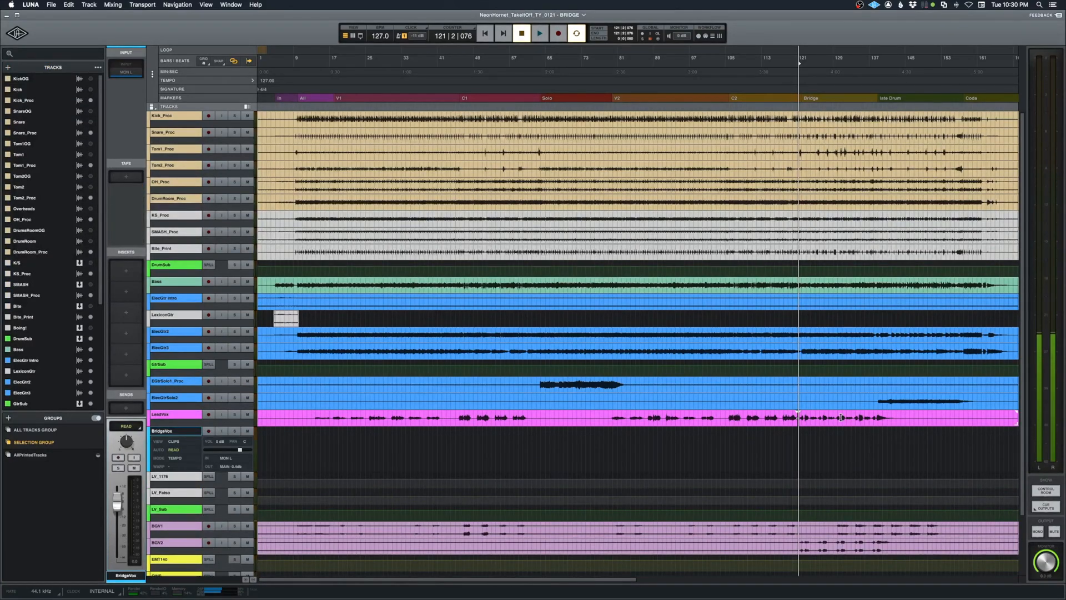
Step: Move the LeadVox bridge clip down onto the BridgeVox track, keeping its start time near bar 121
{"action": "key", "text": "t"}
{"action": "key", "text": "t"}
{"action": "key", "text": "t"}
{"action": "left_click", "coordinate": [522, 418]}
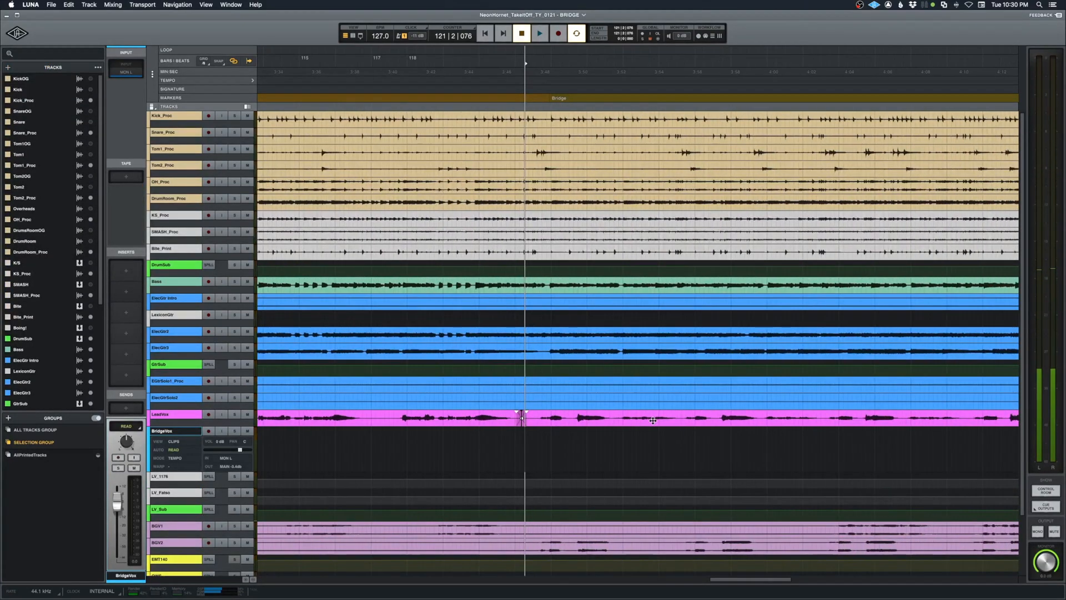
{"action": "key", "text": "b"}
{"action": "left_click_drag", "start_coordinate": [653, 413], "coordinate": [653, 430]}
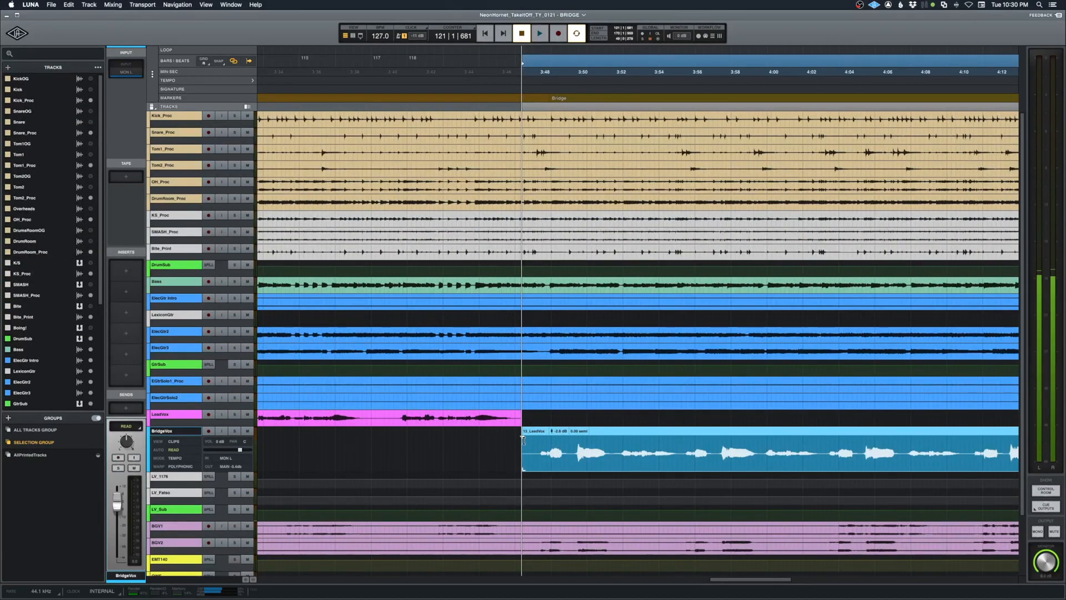
{"action": "left_click", "coordinate": [520, 418]}
{"action": "left_click", "coordinate": [539, 451]}
Step: Colour the LeadVox and BridgeVox tracks the same pink in the mixer
{"action": "key", "text": "super+equal"}
{"action": "left_click", "coordinate": [639, 569], "text": "shift"}
{"action": "double_click", "coordinate": [639, 573]}
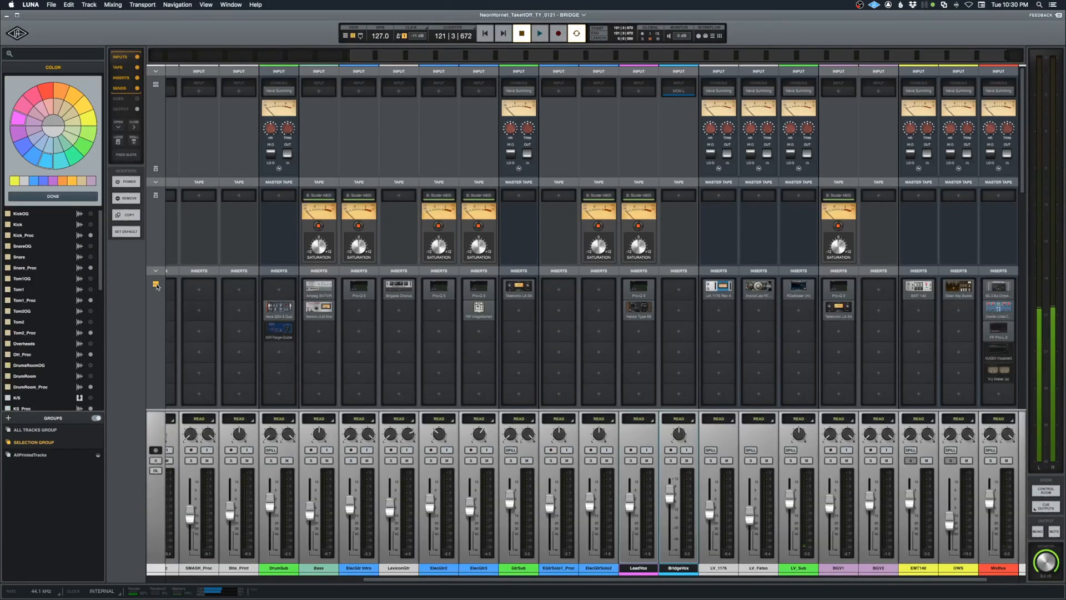
{"action": "left_click", "coordinate": [16, 121]}
{"action": "left_click", "coordinate": [718, 568]}
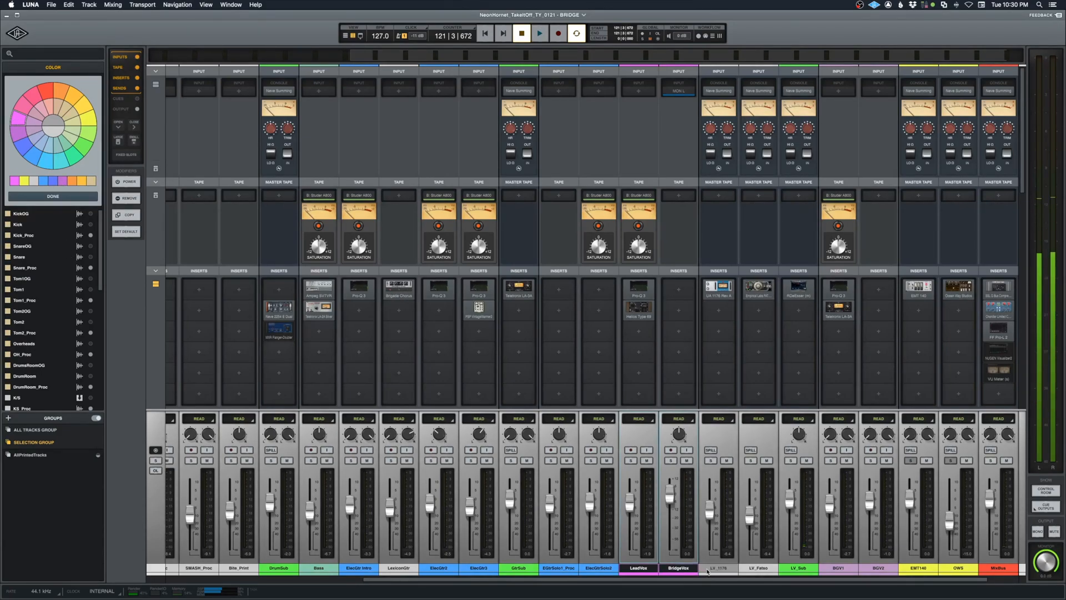
{"action": "left_click", "coordinate": [678, 568]}
{"action": "scroll", "coordinate": [678, 361], "scroll_direction": "down", "scroll_amount": 10}
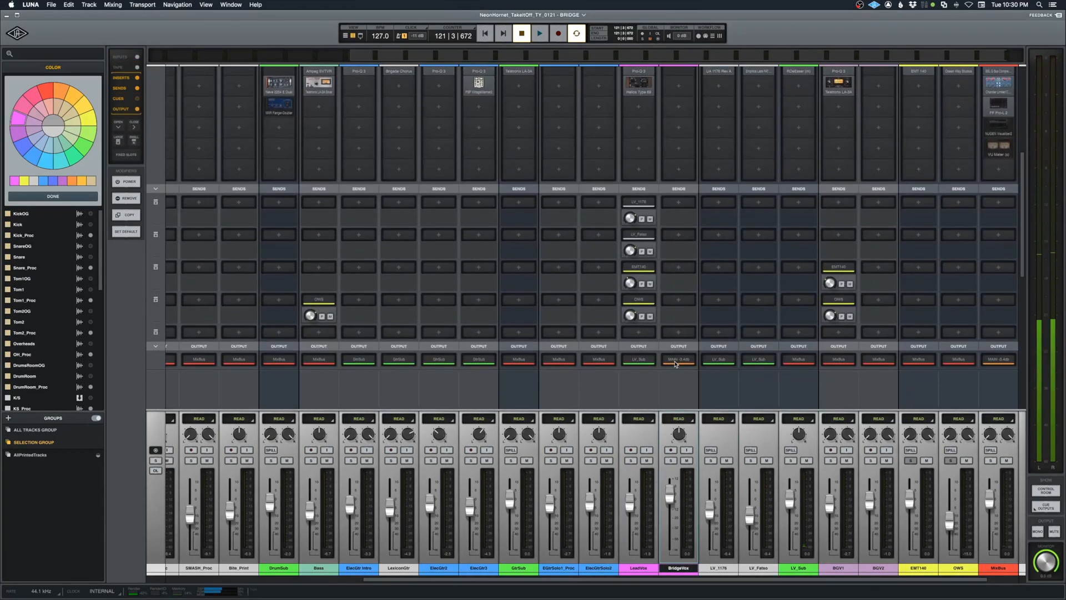
{"action": "left_click", "coordinate": [678, 359]}
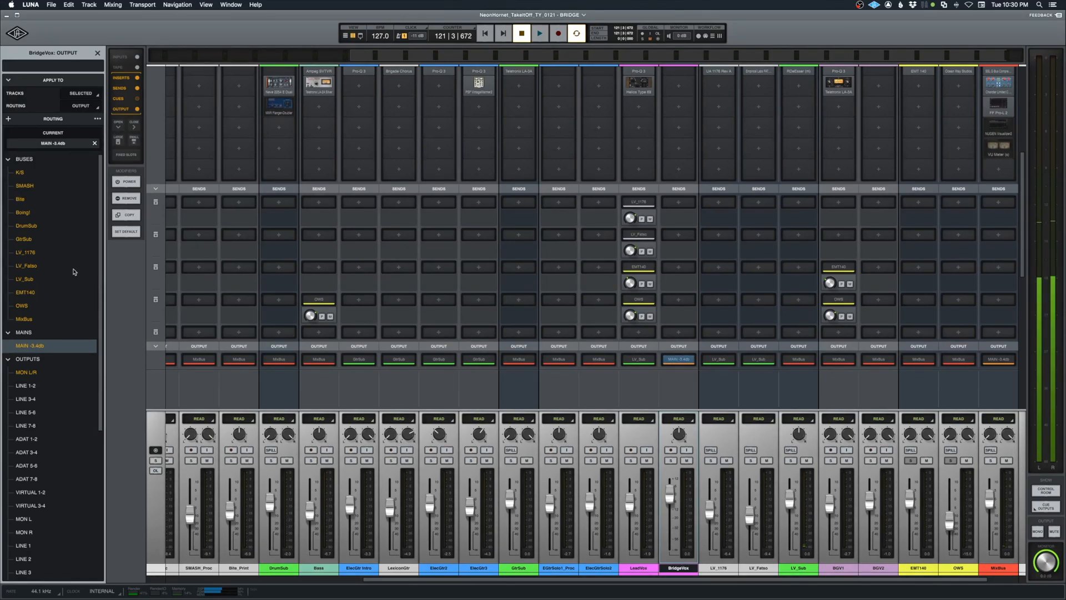
{"action": "left_click", "coordinate": [97, 54]}
Step: Create one stereo bus named BridgeVoxSub with Neve Summing as its console
{"action": "left_click", "coordinate": [8, 68]}
{"action": "left_click", "coordinate": [26, 101]}
{"action": "type", "text": "BridgeVoxSub"}
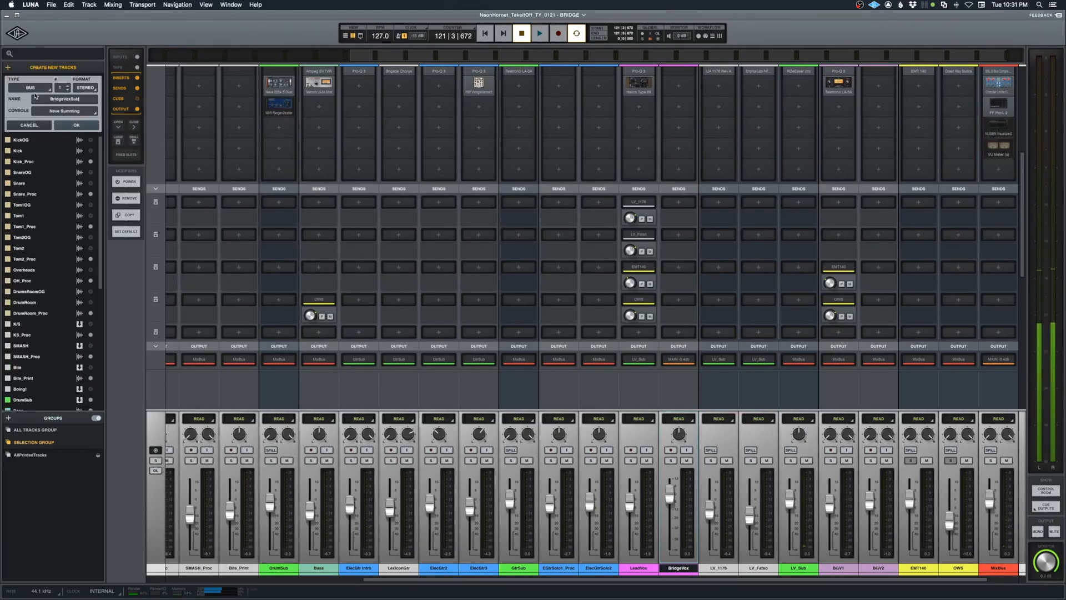
{"action": "key", "text": "Return"}
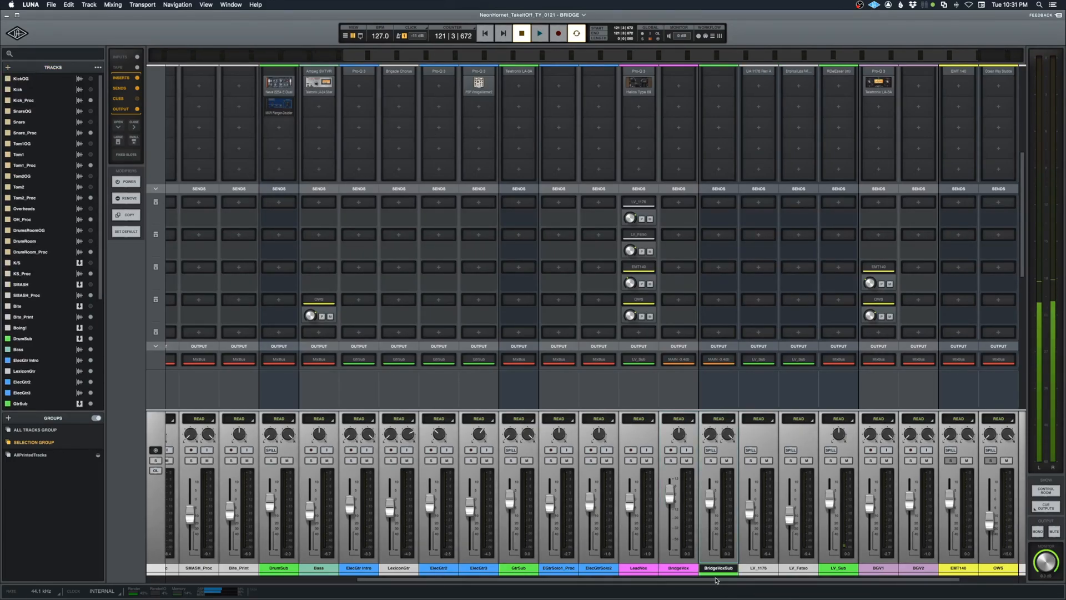
Step: Move the BridgeVoxSub bus beside LV_Sub, before BGV1, and route its output to MixBus
{"action": "left_click_drag", "start_coordinate": [719, 568], "coordinate": [830, 577]}
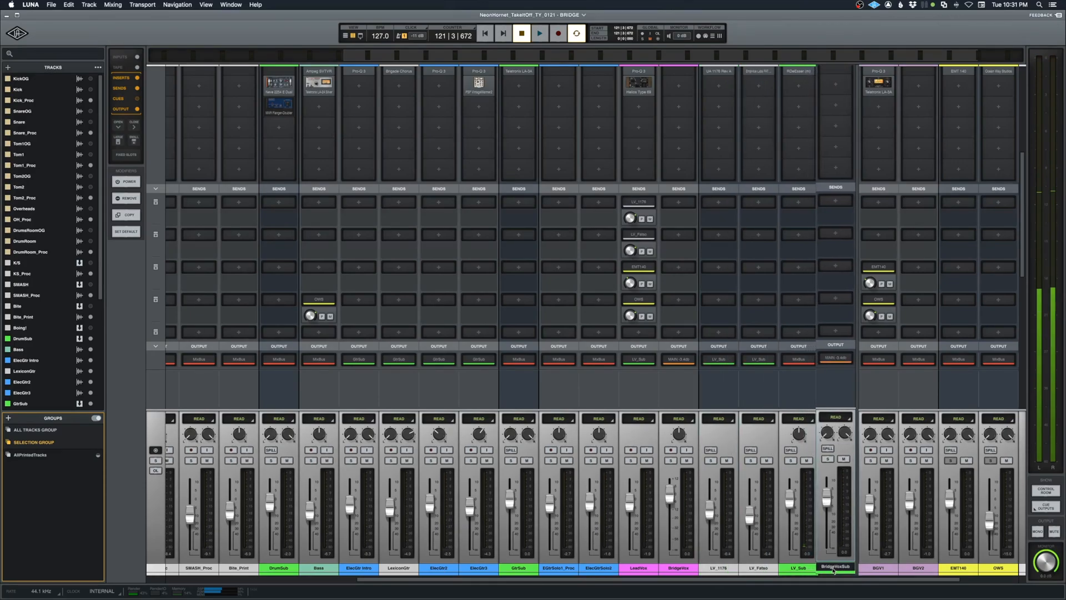
{"action": "left_click", "coordinate": [838, 360]}
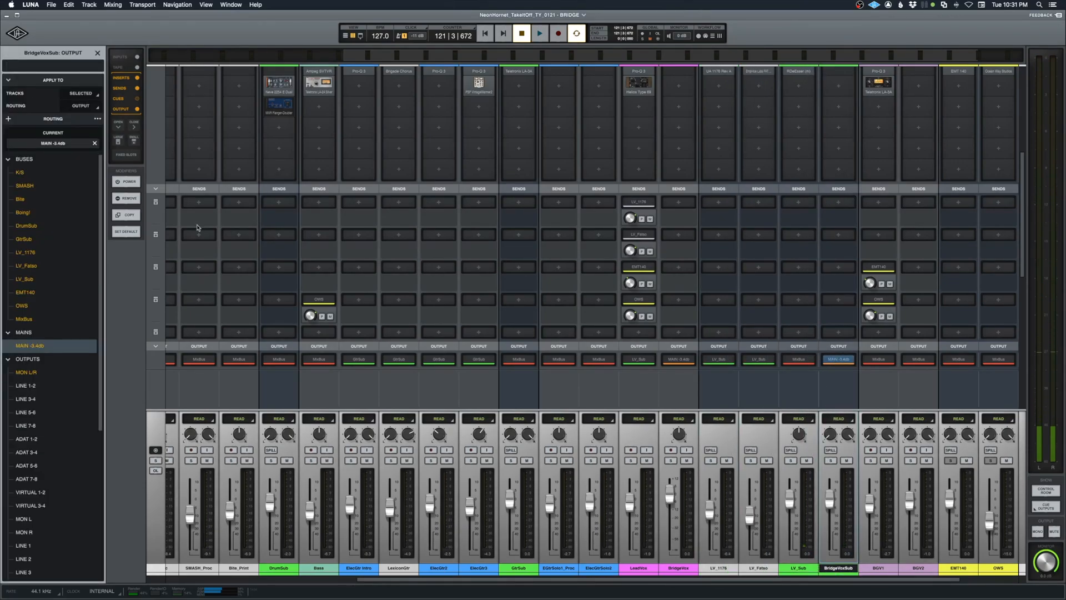
{"action": "left_click", "coordinate": [44, 321]}
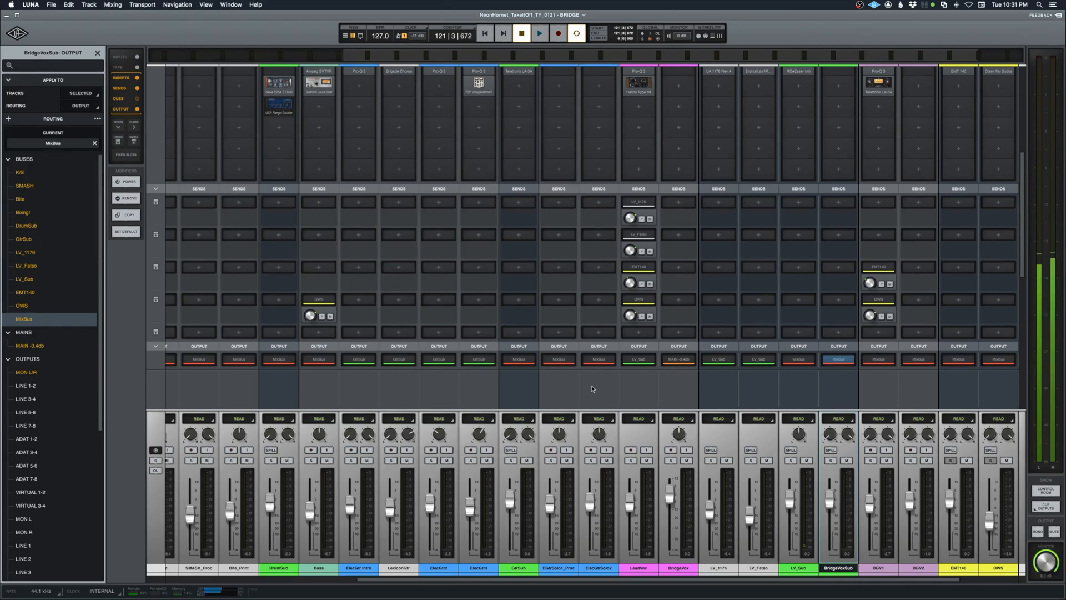
Step: Route the BridgeVox track's output to the BridgeVoxSub bus and play the track soloed to check the routing
{"action": "left_click", "coordinate": [679, 360]}
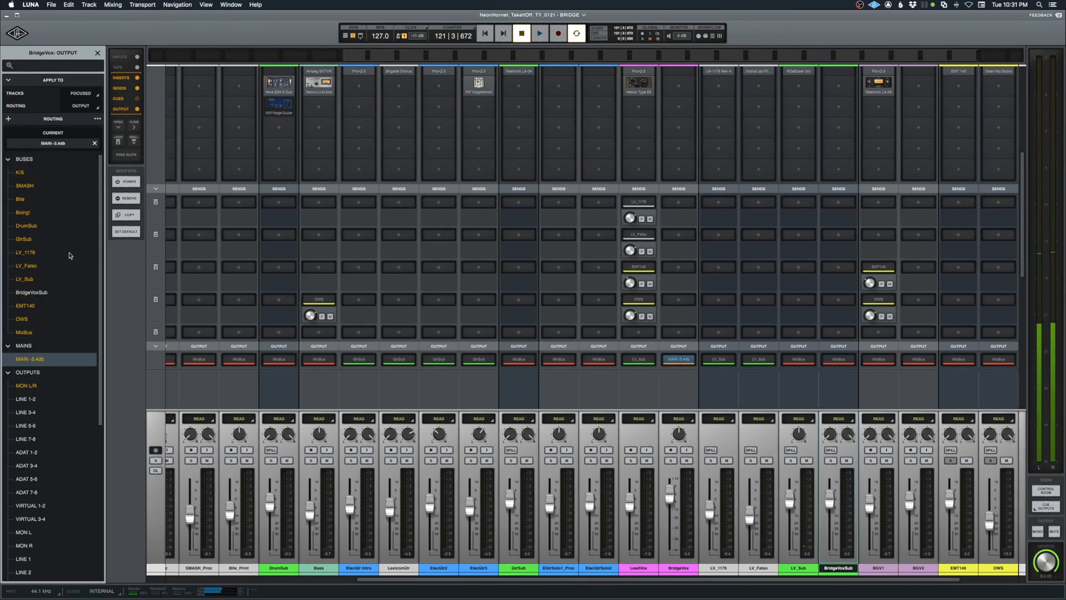
{"action": "left_click", "coordinate": [44, 293]}
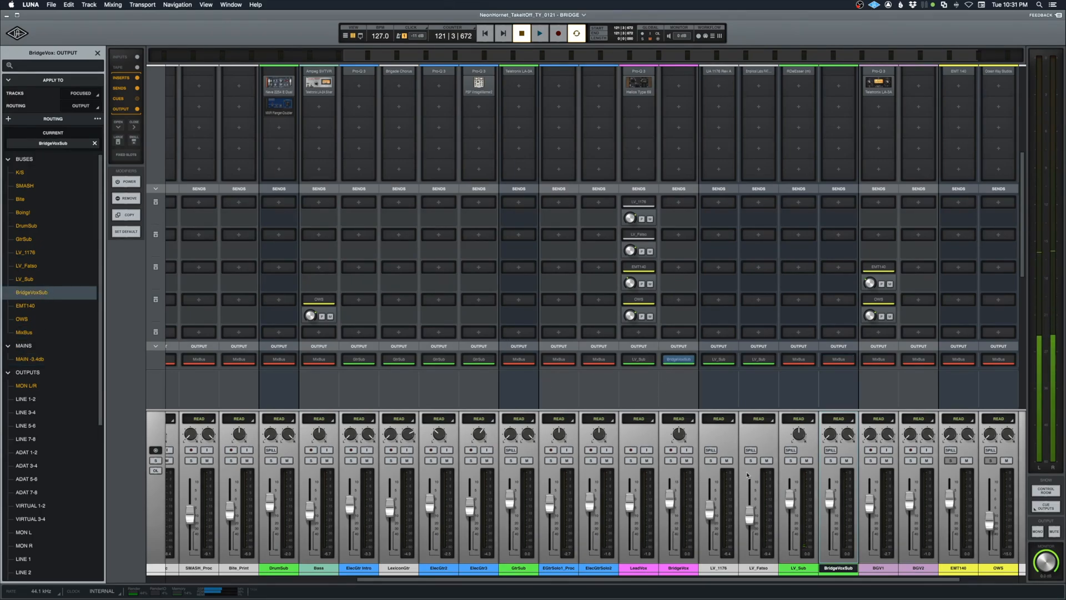
{"action": "key", "text": "s"}
{"action": "key", "text": "space"}
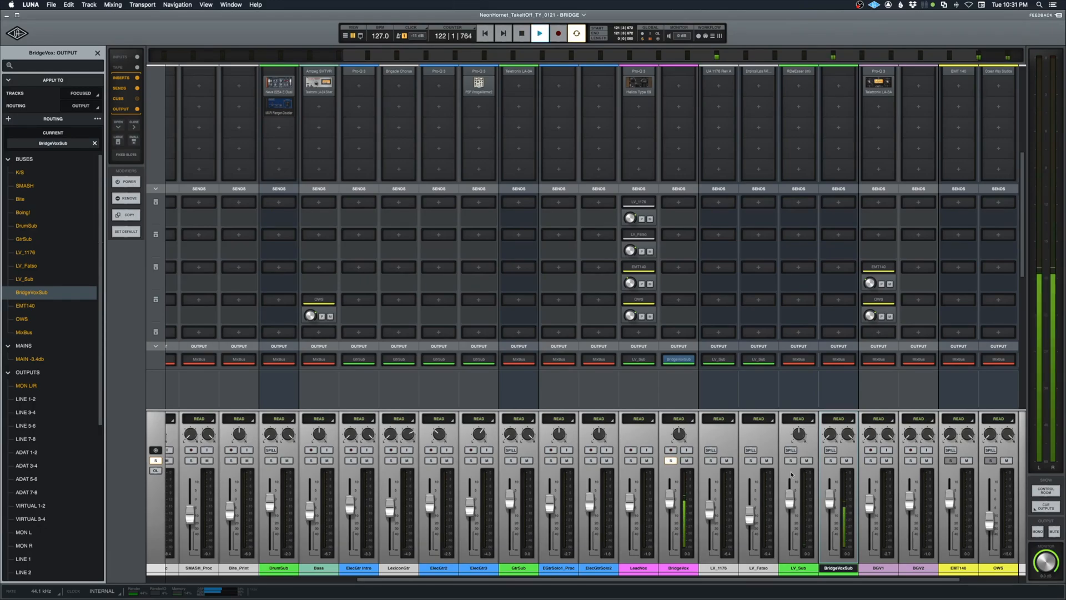
{"action": "scroll", "coordinate": [684, 393], "scroll_direction": "up", "scroll_amount": 5}
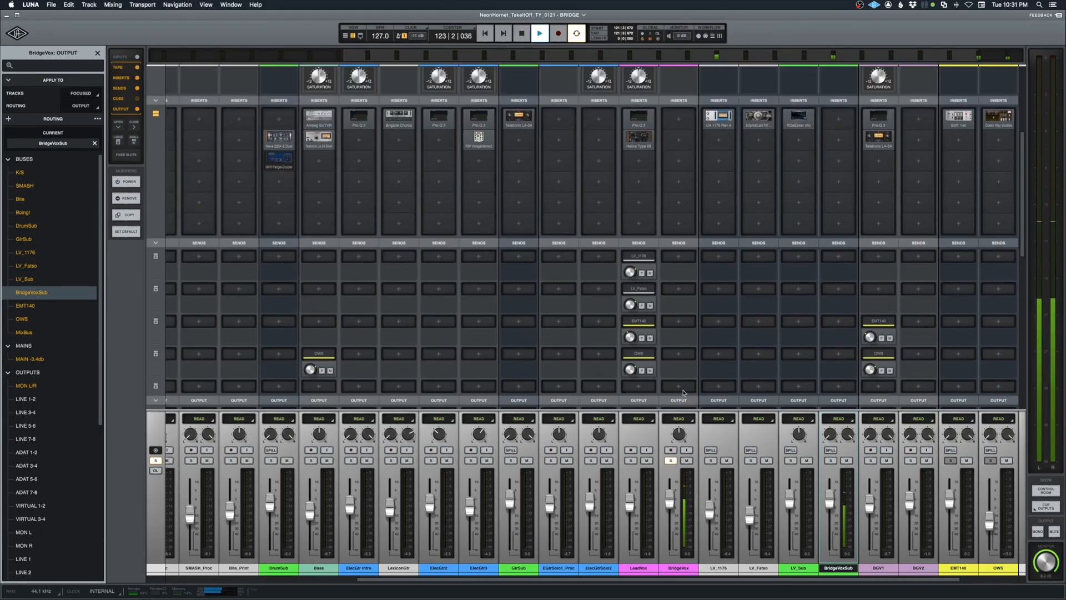
{"action": "key", "text": "space"}
Step: Assign the Studer A800 tape machine to BridgeVox and copy the Pro-Q 3 and Helios Type 69 inserts over from LeadVox
{"action": "scroll", "coordinate": [684, 302], "scroll_direction": "up", "scroll_amount": 3}
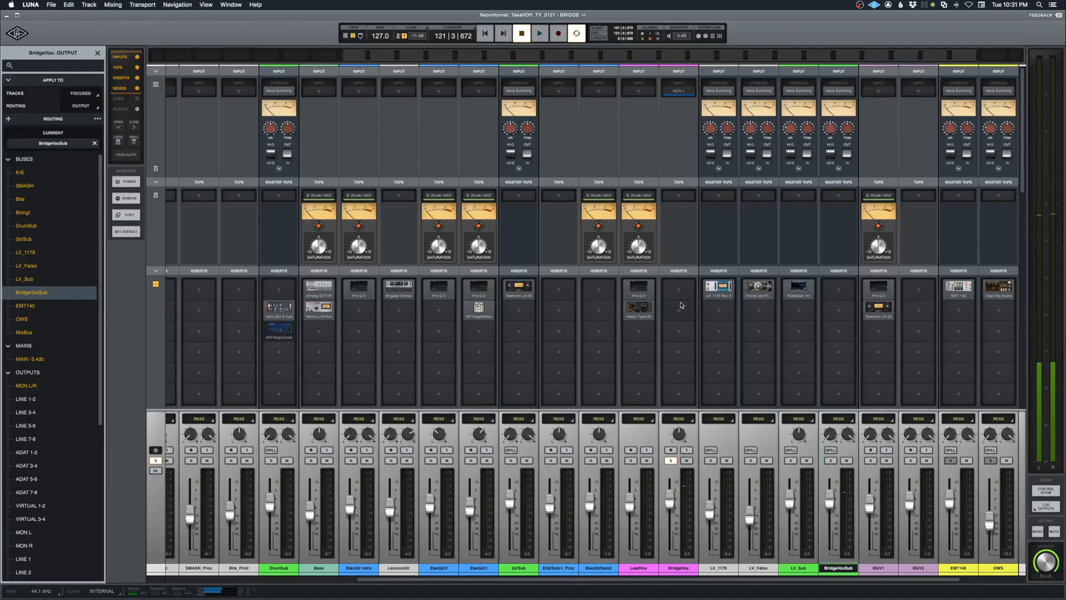
{"action": "left_click", "coordinate": [676, 195]}
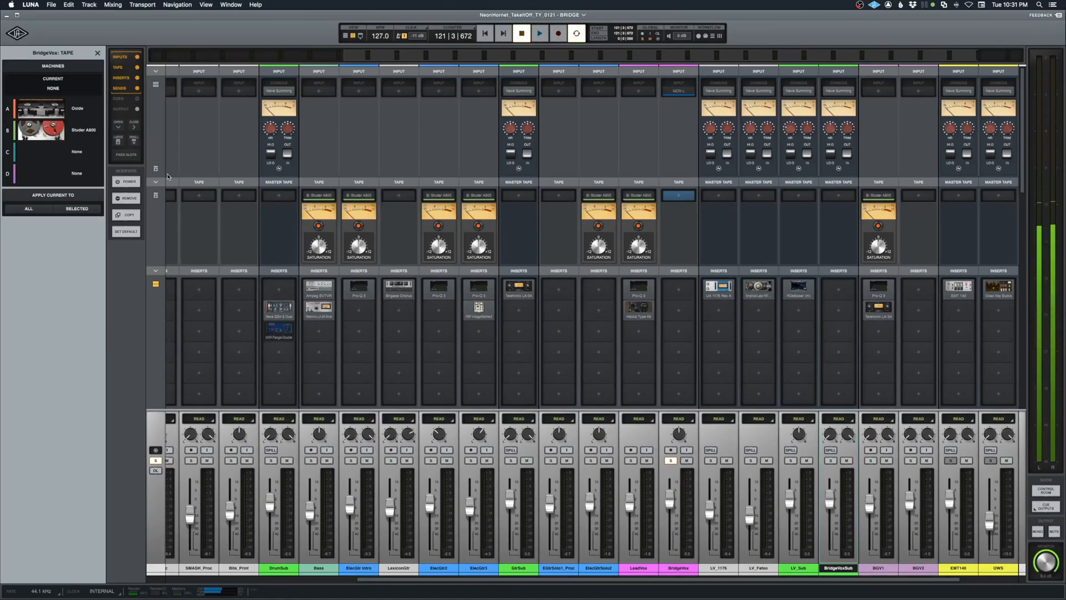
{"action": "left_click", "coordinate": [54, 131]}
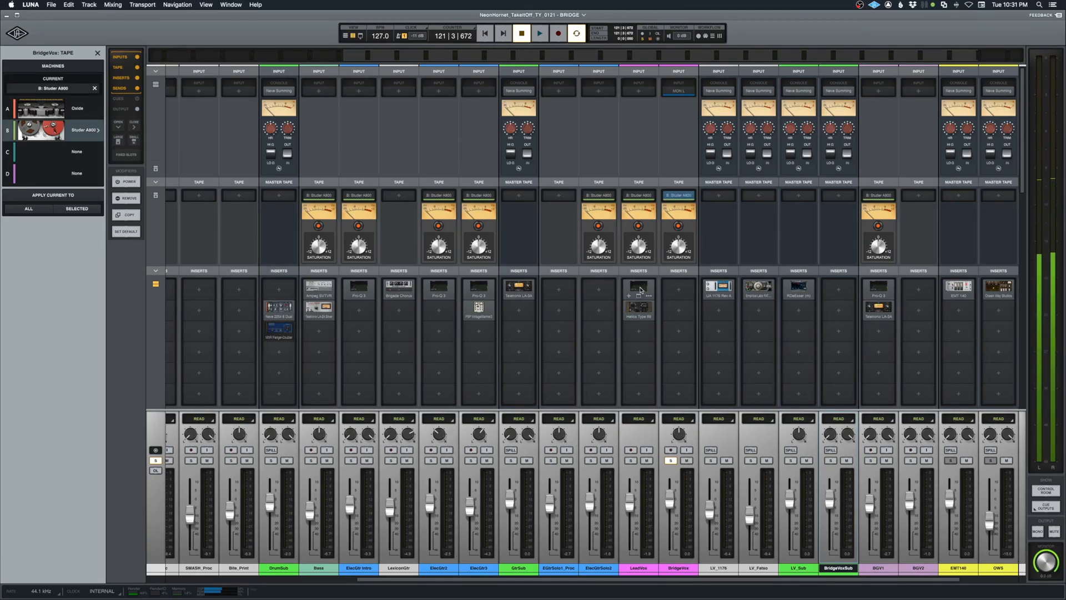
{"action": "left_click_drag", "start_coordinate": [633, 287], "coordinate": [679, 288]}
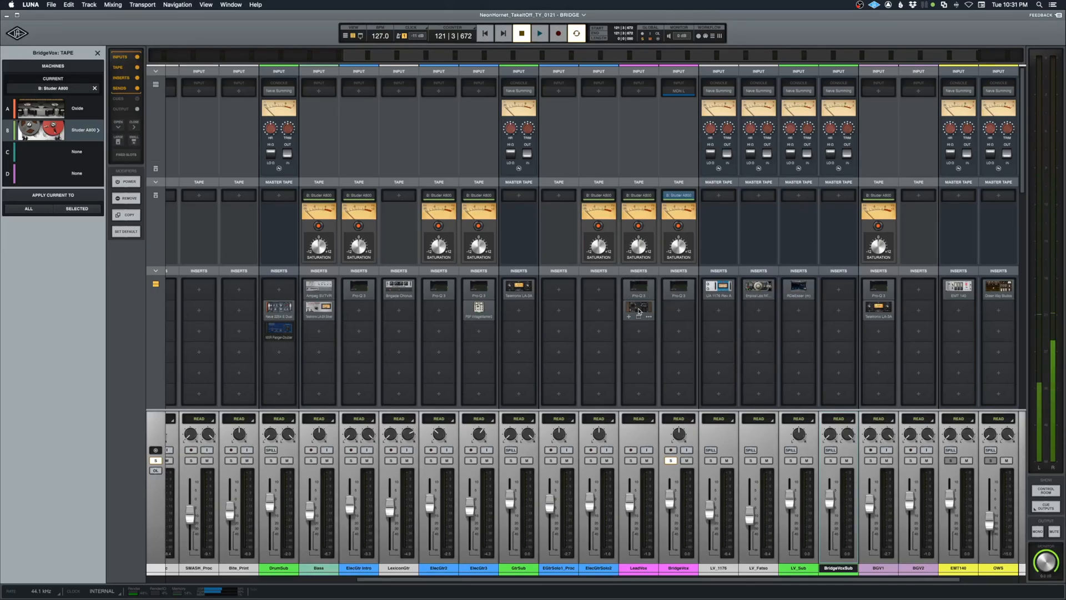
{"action": "left_click_drag", "start_coordinate": [660, 308], "coordinate": [678, 312]}
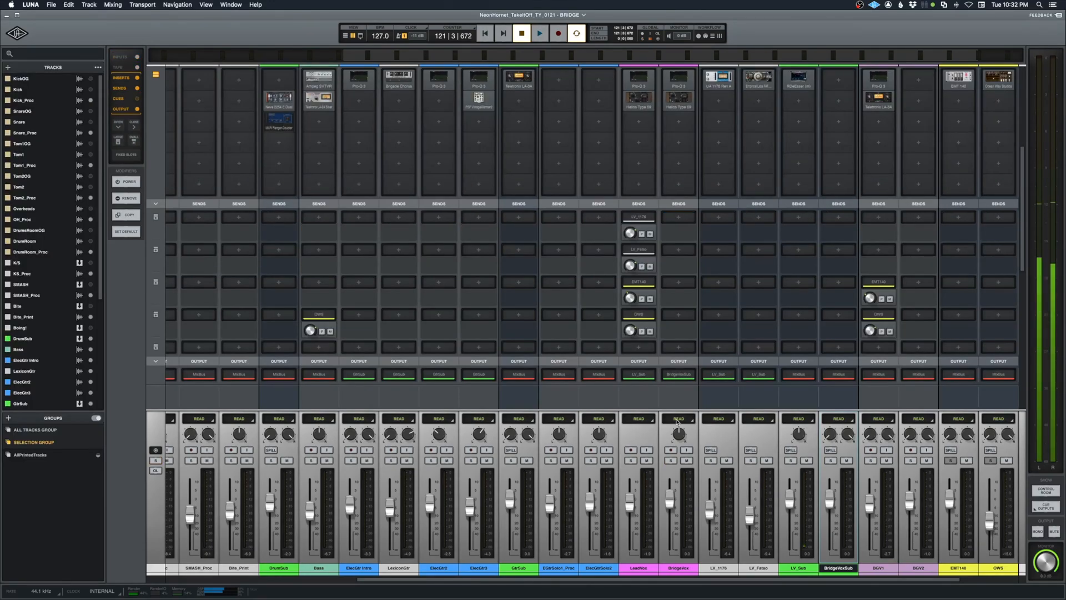
Step: Copy the EMT140 and OWS sends from LeadVox onto the same send slots of BridgeVox and play the bridge briefly
{"action": "scroll", "coordinate": [675, 280], "scroll_direction": "up", "scroll_amount": 2}
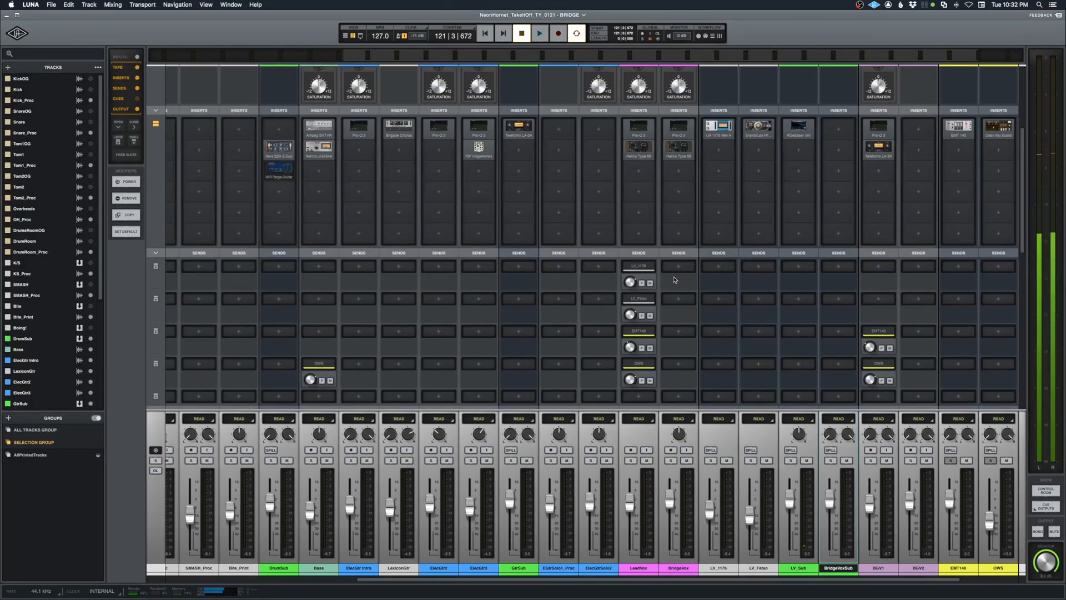
{"action": "scroll", "coordinate": [678, 283], "scroll_direction": "down", "scroll_amount": 2}
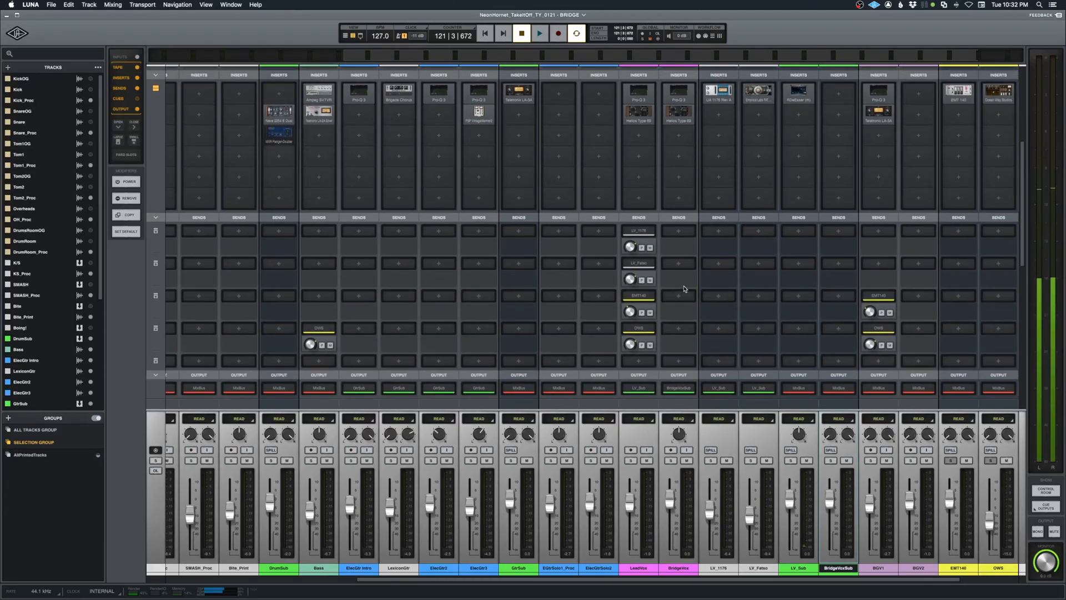
{"action": "scroll", "coordinate": [689, 303], "scroll_direction": "up", "scroll_amount": 1}
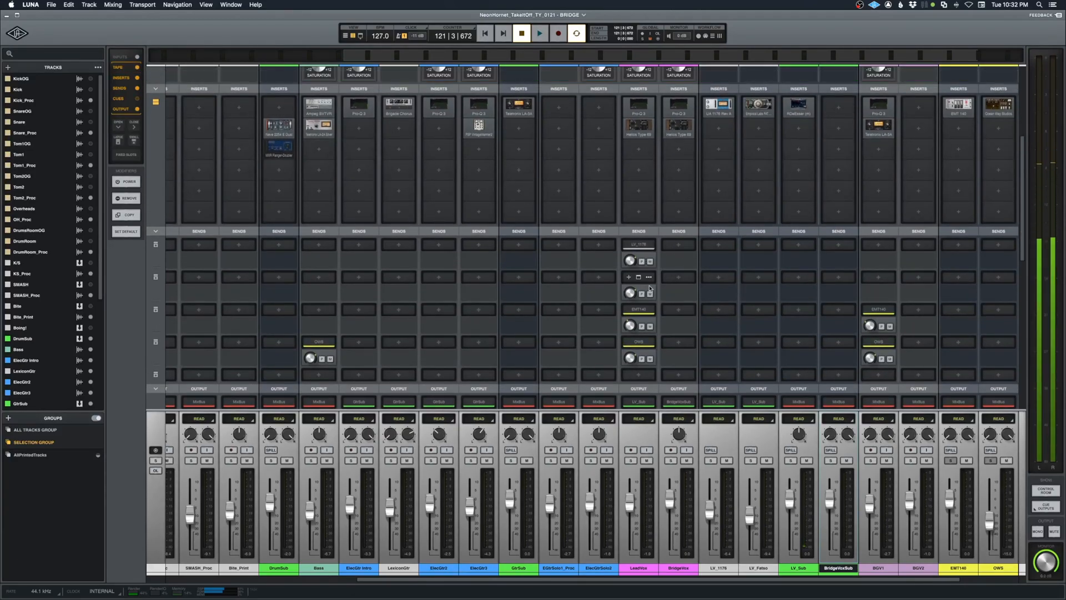
{"action": "left_click", "coordinate": [679, 310]}
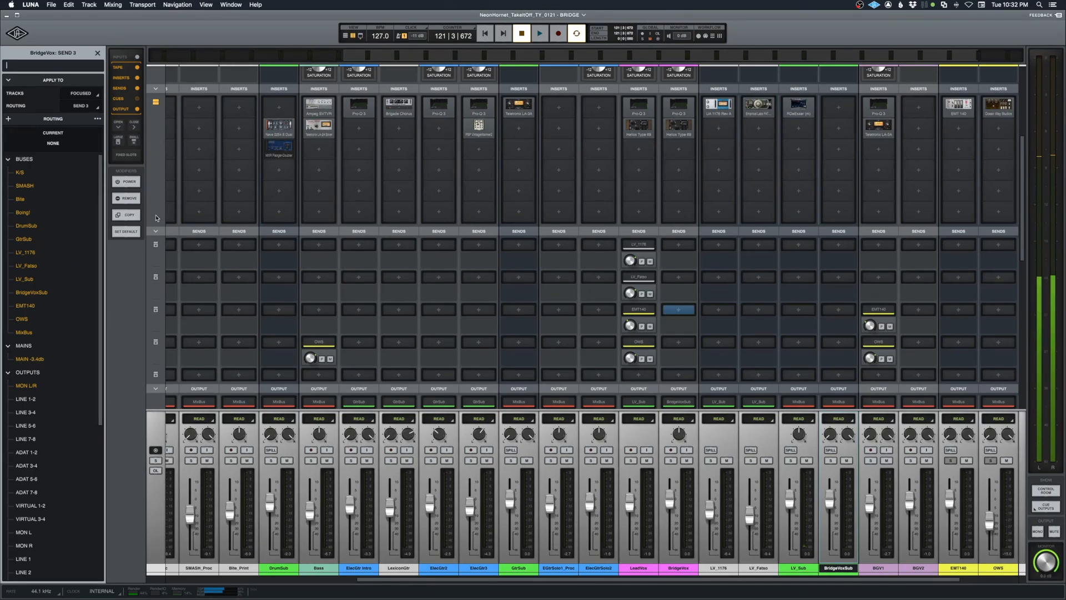
{"action": "left_click_drag", "start_coordinate": [639, 311], "coordinate": [678, 343]}
{"action": "key", "text": "space"}
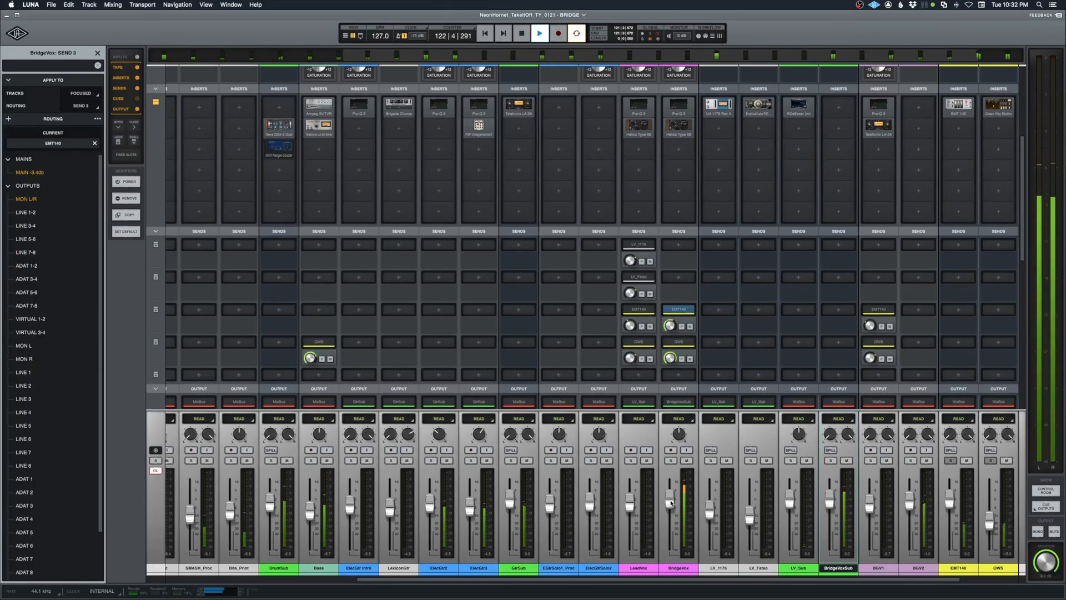
{"action": "key", "text": "space"}
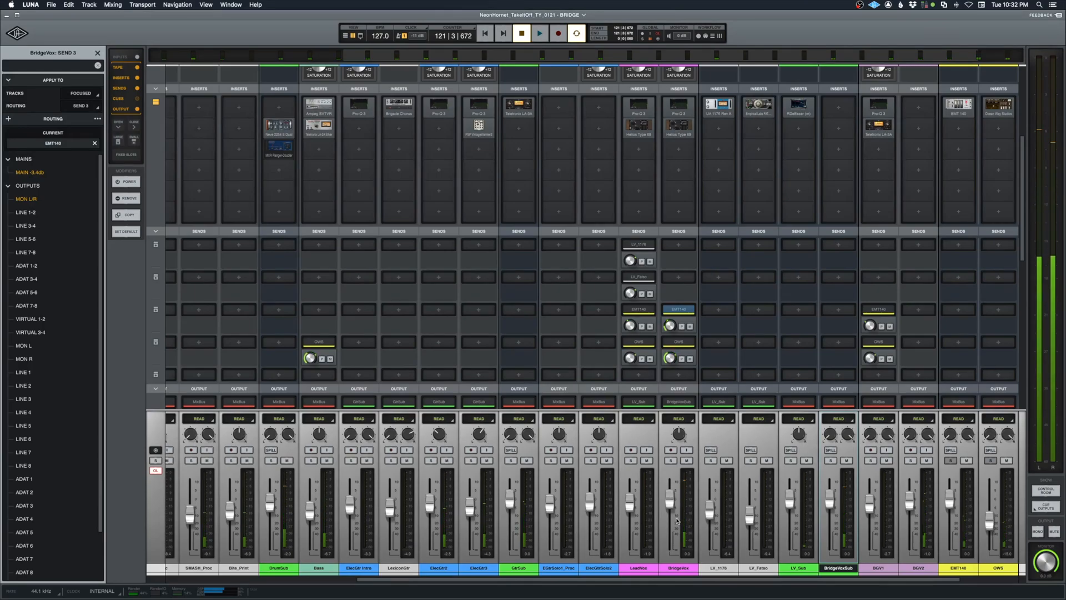
Step: Select the BridgeVoxSub bus and play the bridge from bar 121 to listen to the vocal in the mix
{"action": "left_click", "coordinate": [678, 563]}
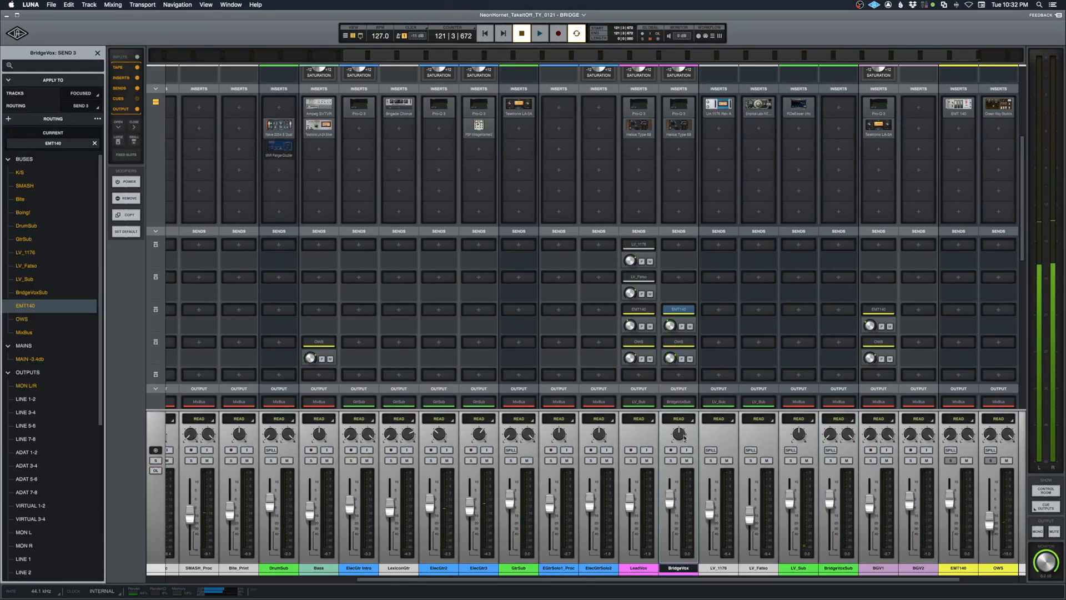
{"action": "left_click", "coordinate": [839, 568]}
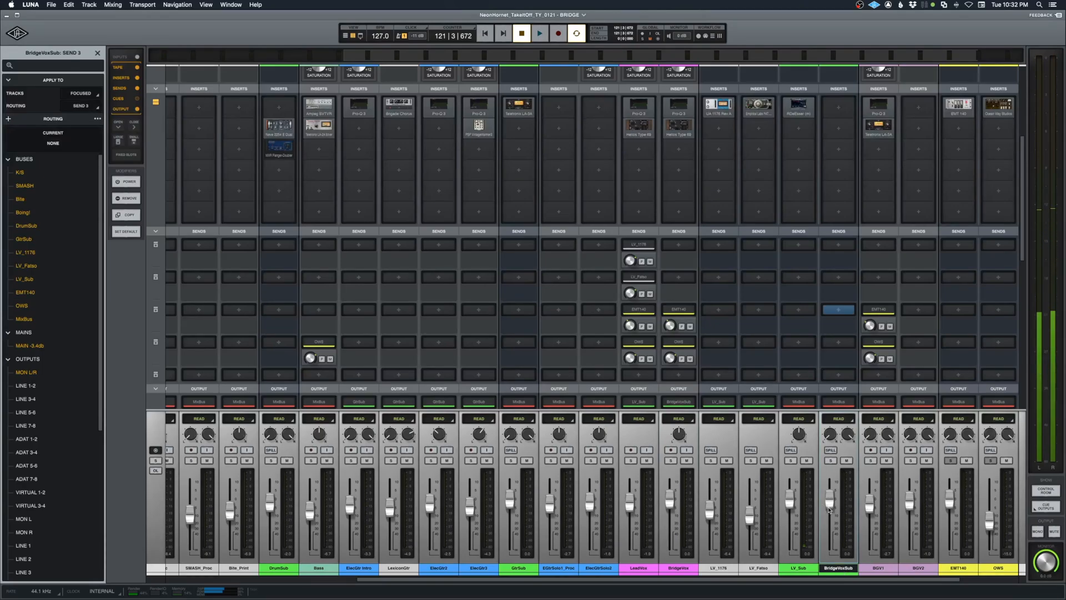
{"action": "key", "text": "space"}
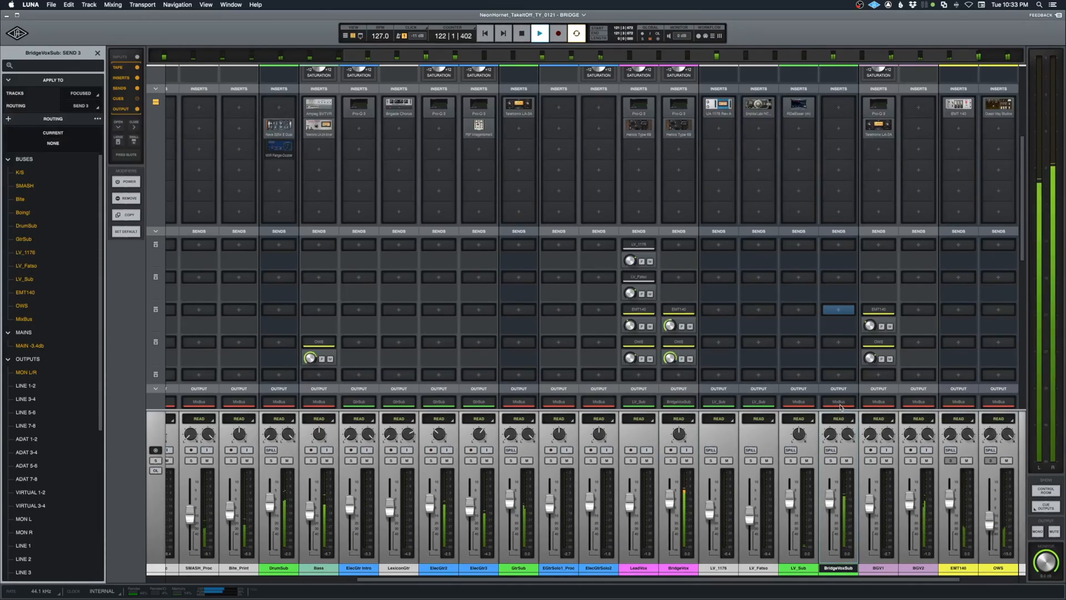
{"action": "scroll", "coordinate": [841, 389], "scroll_direction": "up", "scroll_amount": 5}
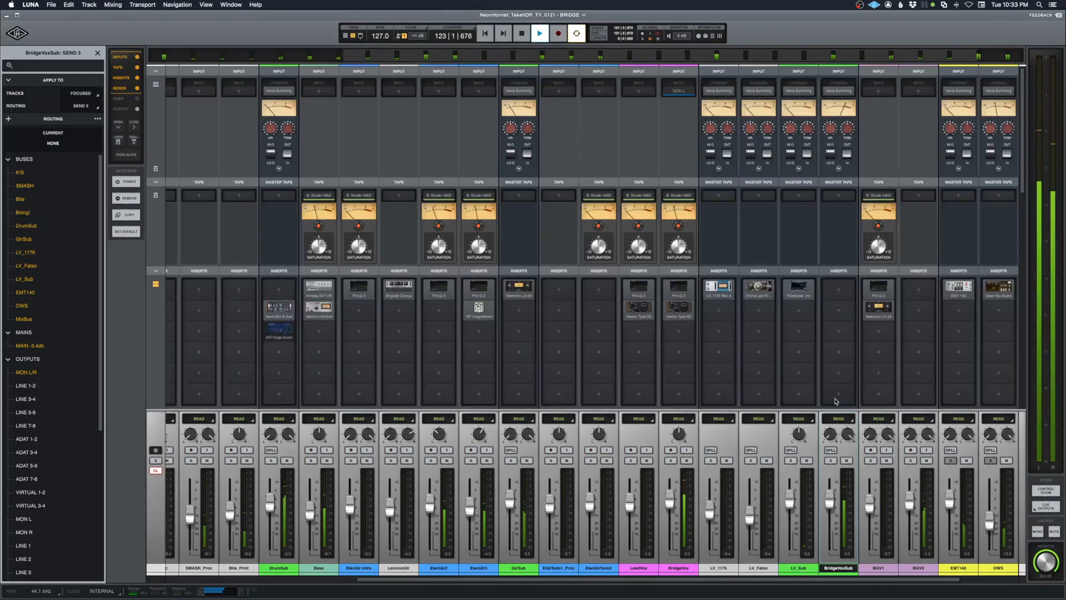
{"action": "key", "text": "space"}
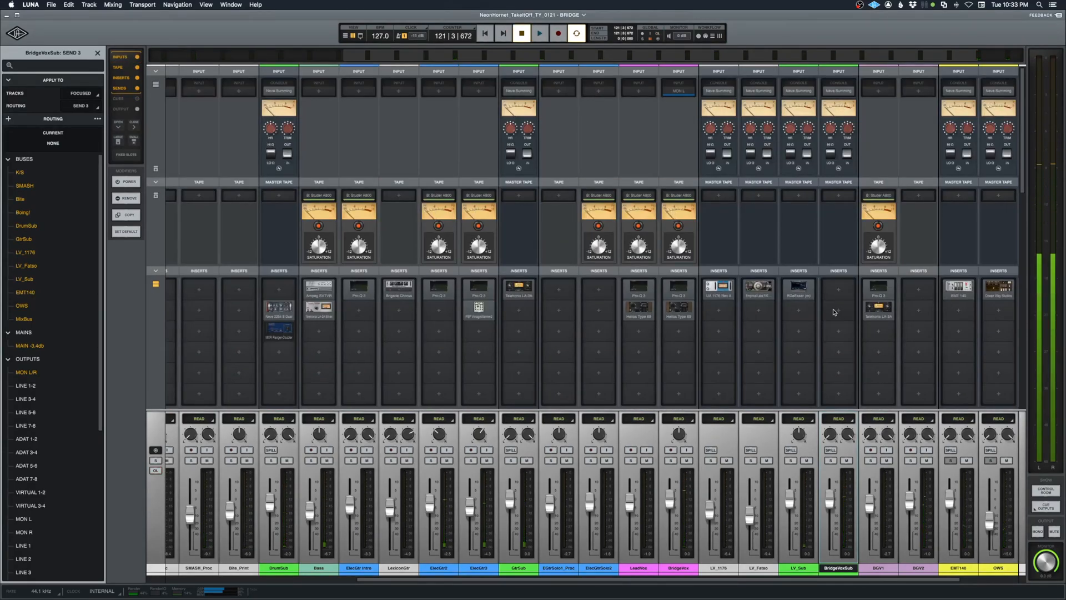
Step: Search the plug-ins for psp and load PSP Lotary into the second insert slot of the BridgeVoxSub bus
{"action": "left_click", "coordinate": [838, 310]}
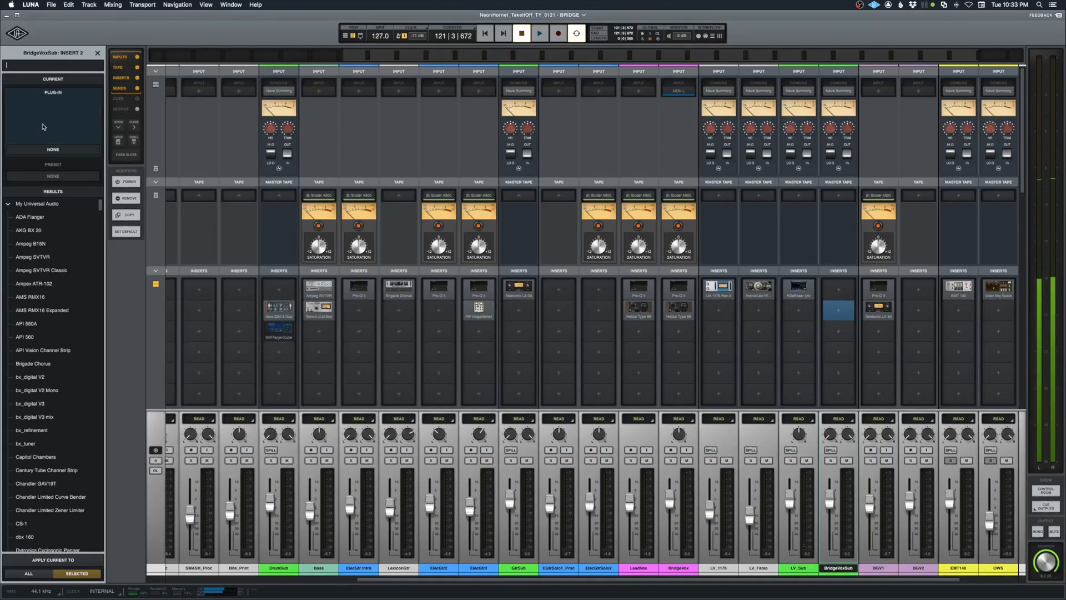
{"action": "type", "text": "psp"}
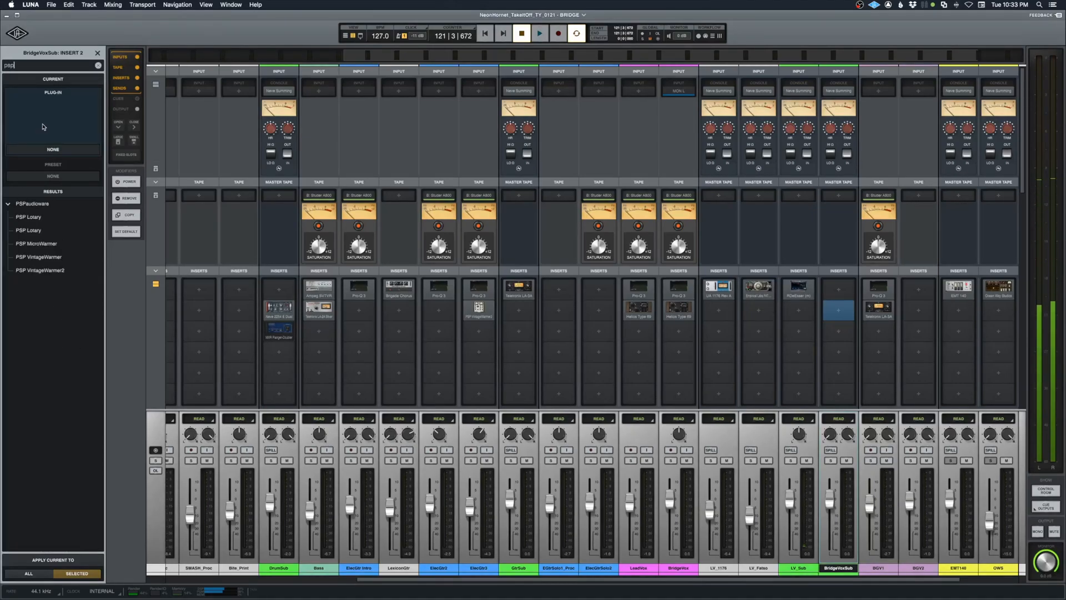
{"action": "left_click", "coordinate": [29, 217]}
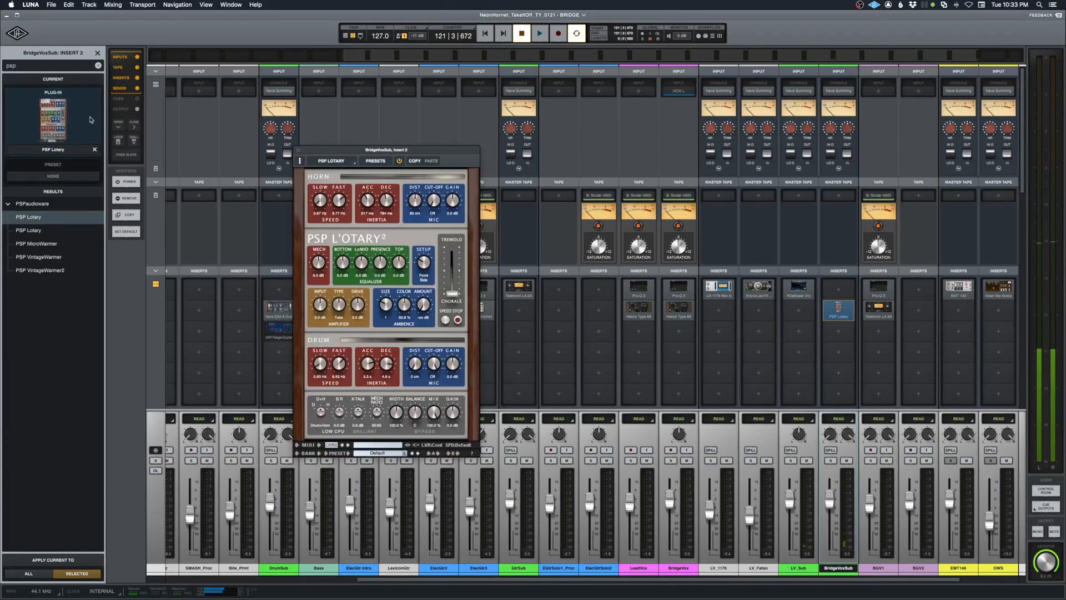
{"action": "left_click", "coordinate": [98, 54]}
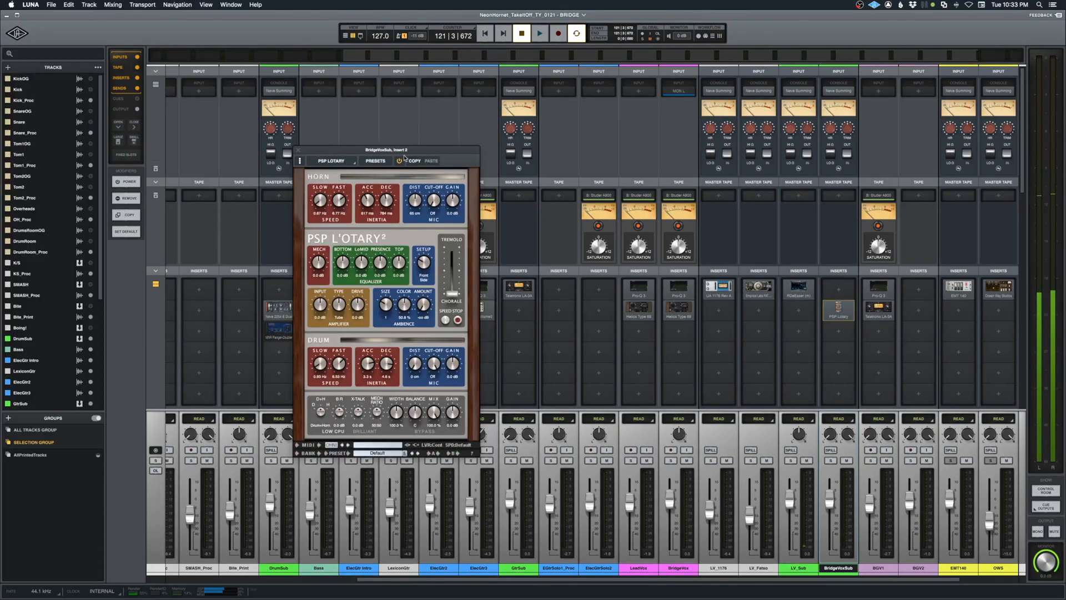
Step: Move the speed lever of PSP Lotary most of the way toward Tremolo and set the amplifier drive to 2.5 dB
{"action": "left_click_drag", "start_coordinate": [404, 154], "coordinate": [543, 164]}
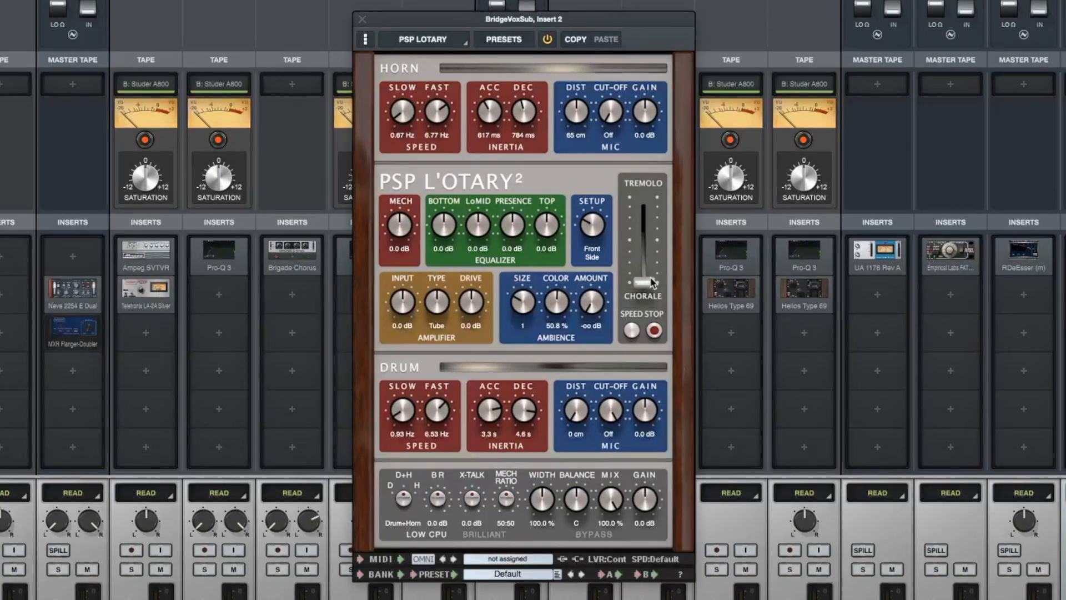
{"action": "left_click_drag", "start_coordinate": [653, 282], "coordinate": [646, 232]}
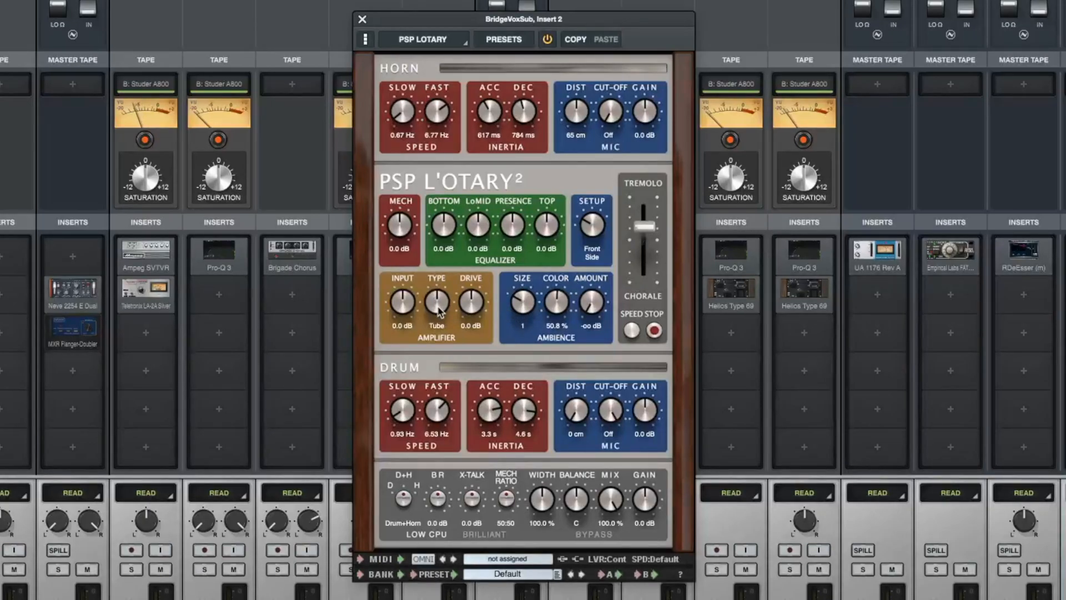
{"action": "left_click_drag", "start_coordinate": [472, 306], "coordinate": [474, 300]}
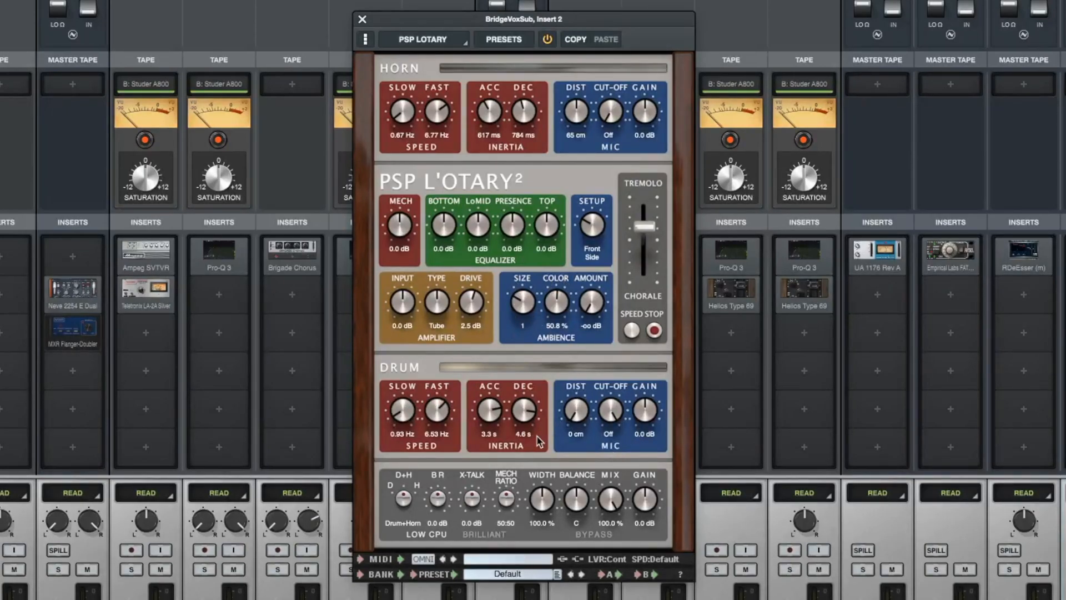
Step: Load the L'122 preset and try the Front Rear microphone setup, settling on Front Side
{"action": "left_click", "coordinate": [557, 576]}
{"action": "left_click", "coordinate": [570, 595]}
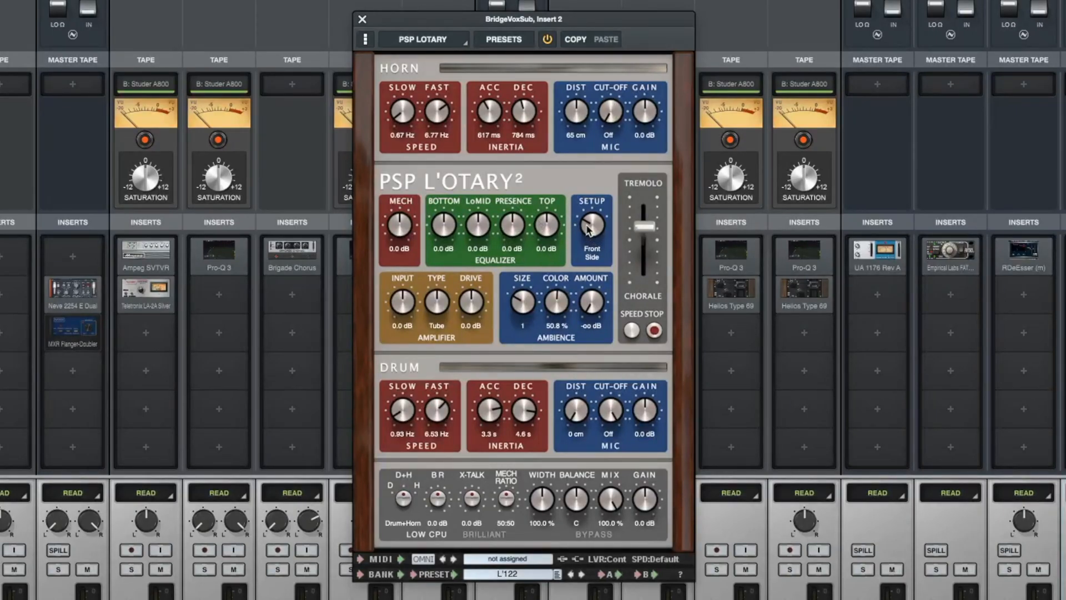
{"action": "left_click_drag", "start_coordinate": [590, 212], "coordinate": [592, 225]}
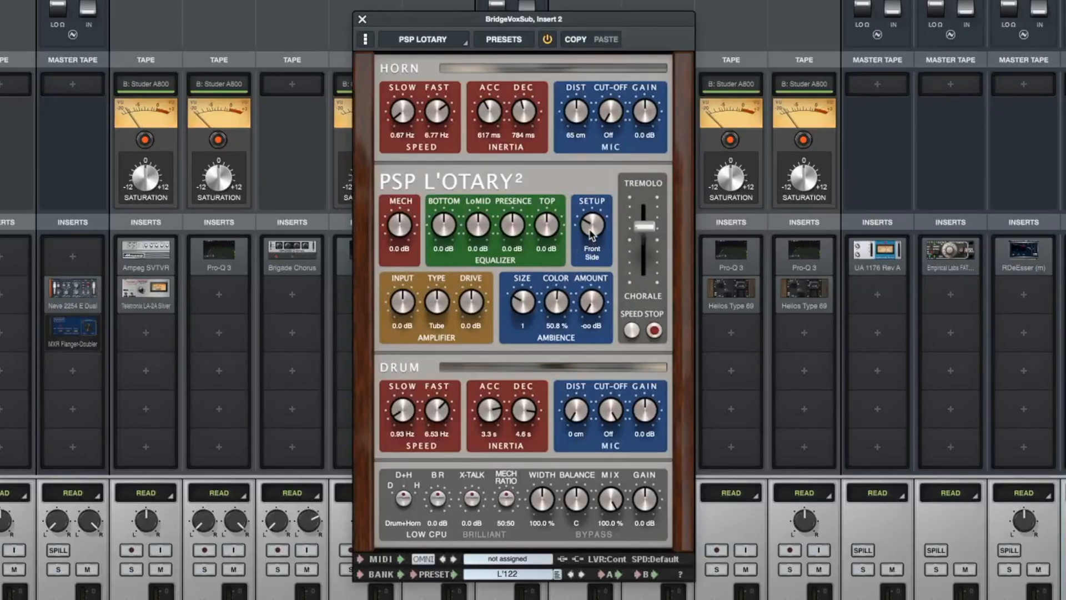
{"action": "left_click_drag", "start_coordinate": [592, 225], "coordinate": [594, 213]}
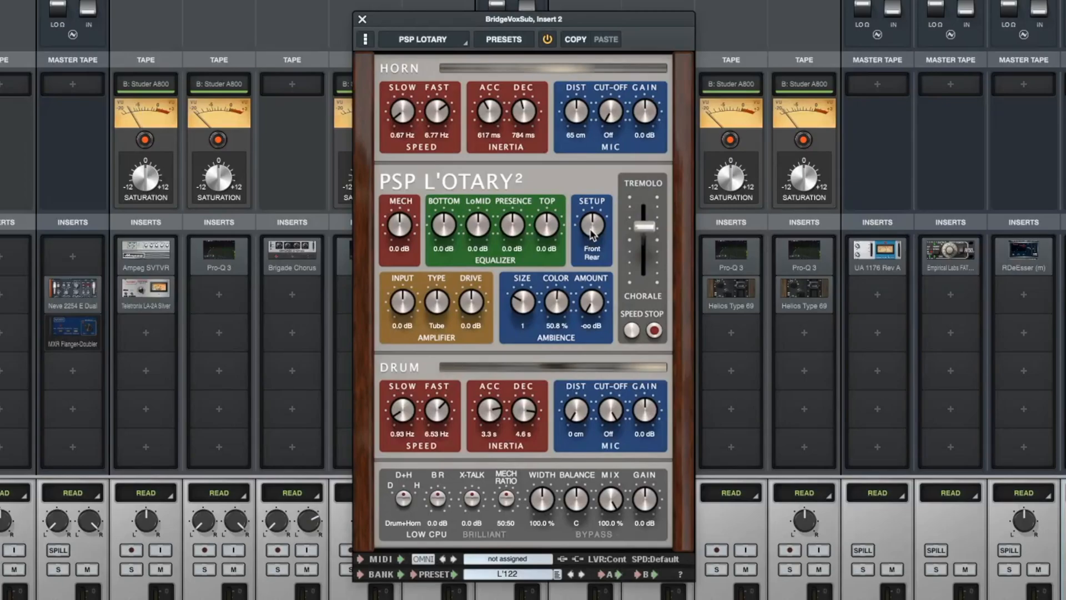
{"action": "left_click_drag", "start_coordinate": [592, 211], "coordinate": [601, 283]}
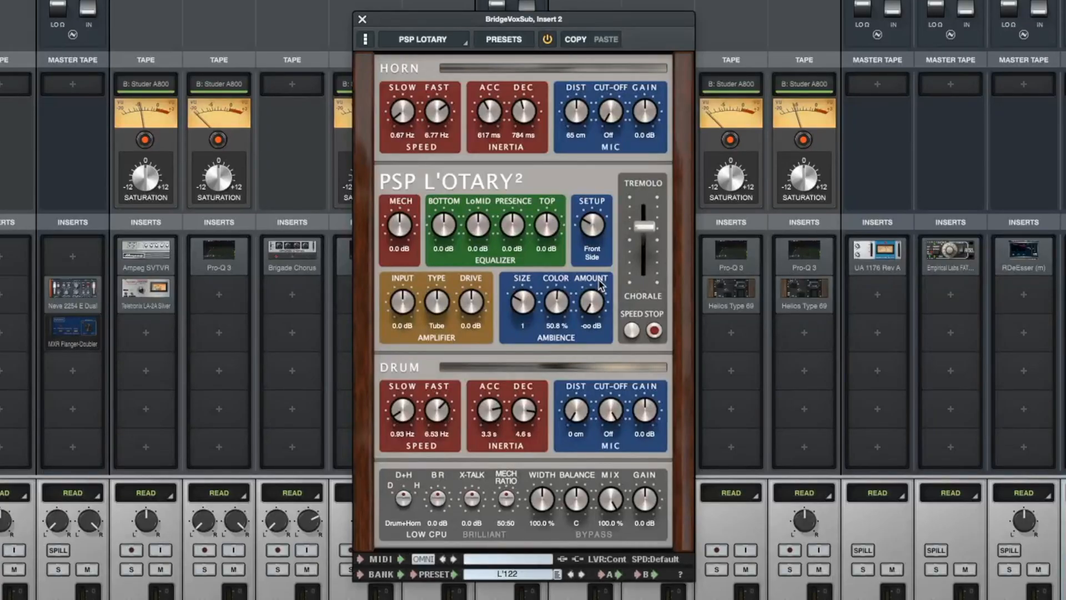
Step: Set Bottom to -1.0, LoMid to -3.1, Presence and Top to 0.8, Mech to -6.4, Drive to 3.0 and output Gain to 4.2 dB
{"action": "left_click_drag", "start_coordinate": [485, 243], "coordinate": [515, 240]}
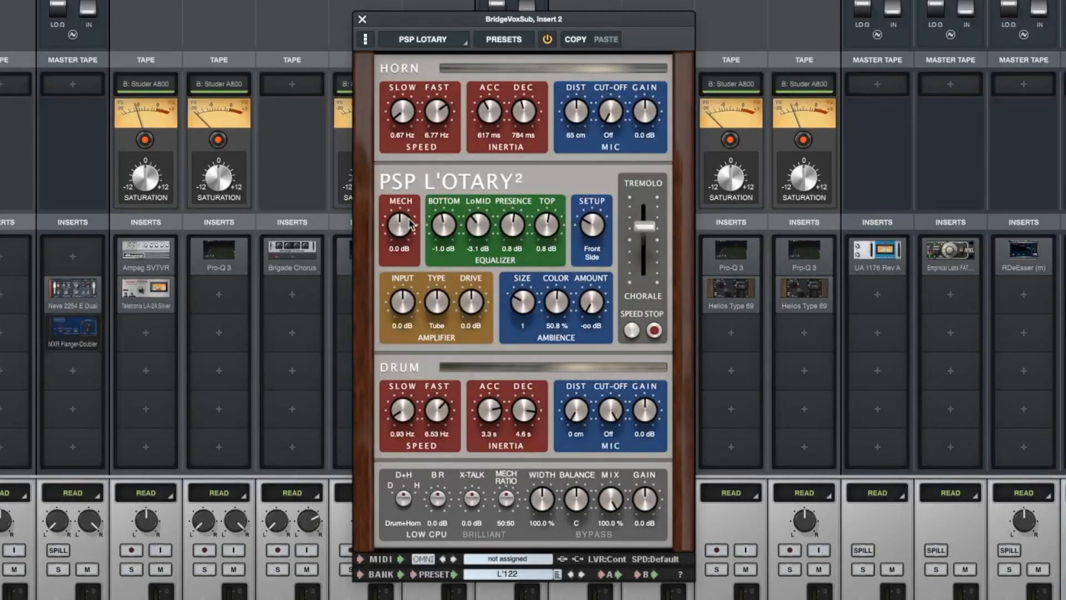
{"action": "left_click_drag", "start_coordinate": [402, 234], "coordinate": [401, 262]}
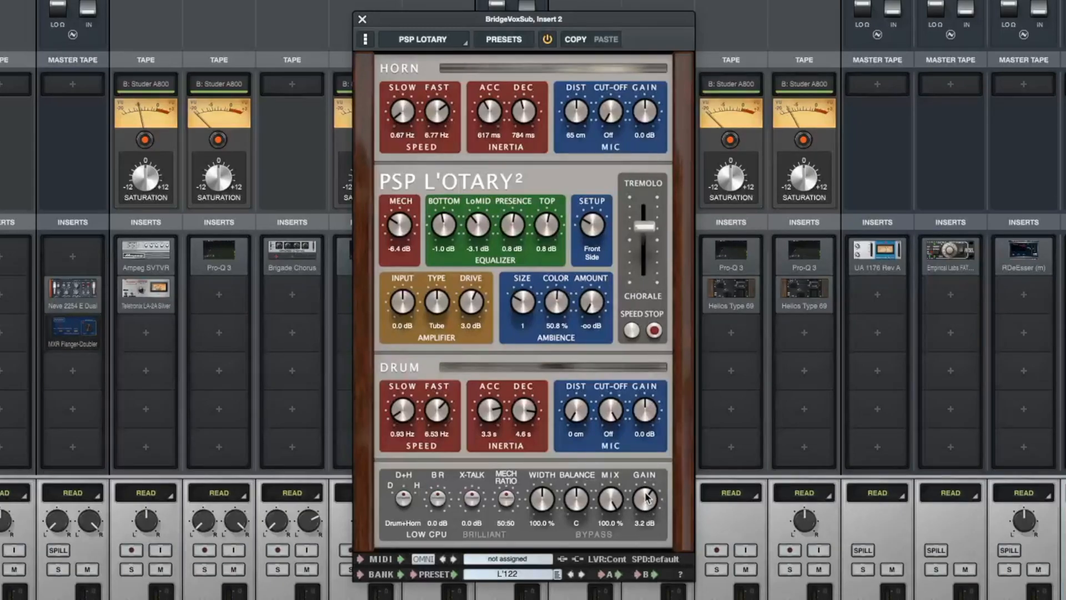
{"action": "left_click_drag", "start_coordinate": [646, 510], "coordinate": [645, 506]}
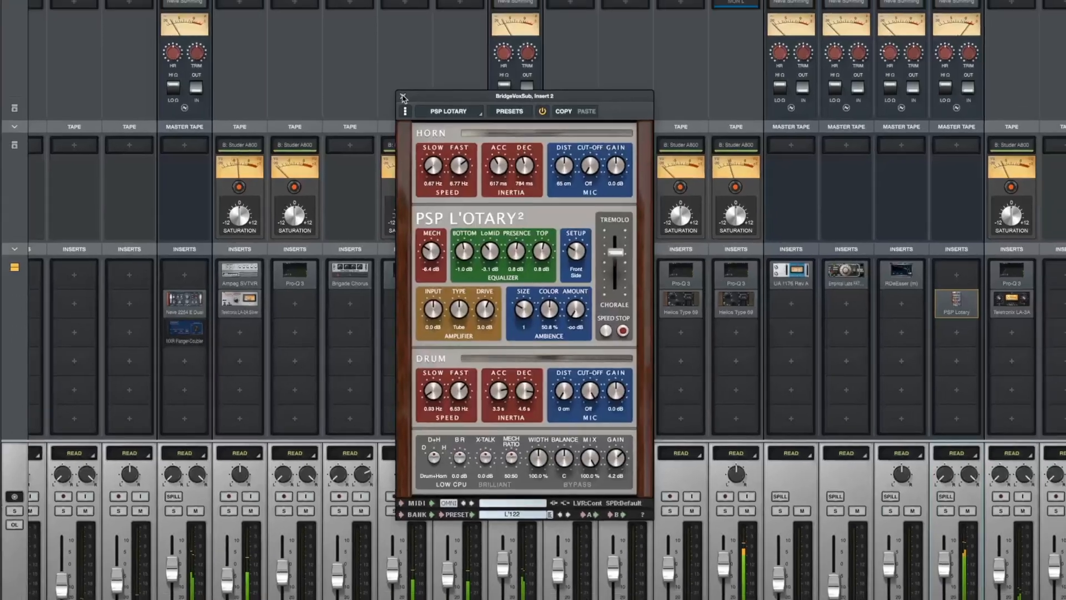
{"action": "left_click", "coordinate": [371, 34]}
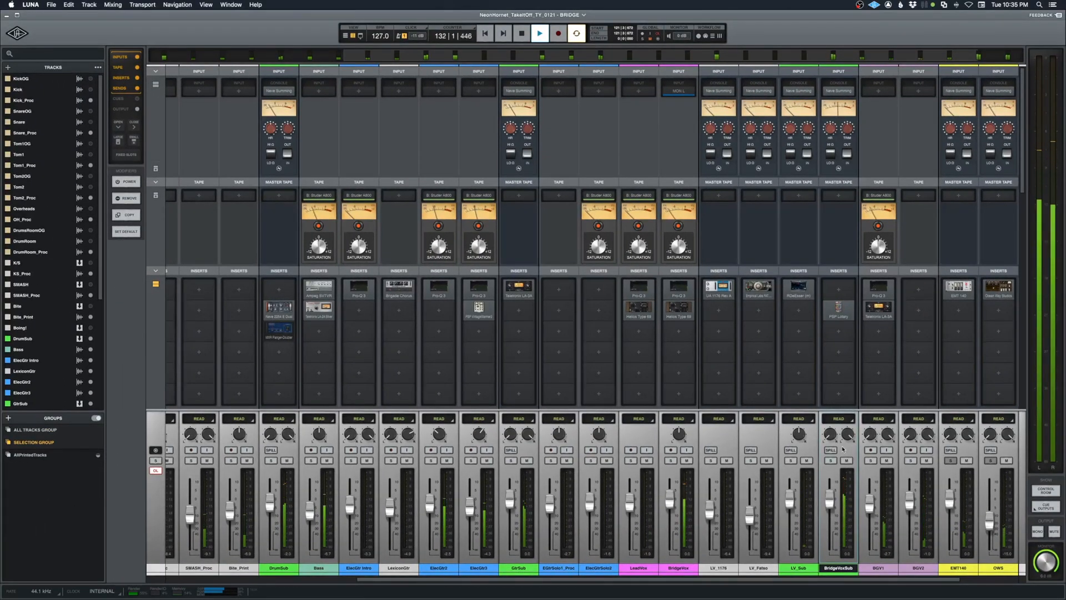
Step: Stop playback and load UA 1176 Rev A into the third insert slot of the BridgeVoxSub bus
{"action": "key", "text": "space"}
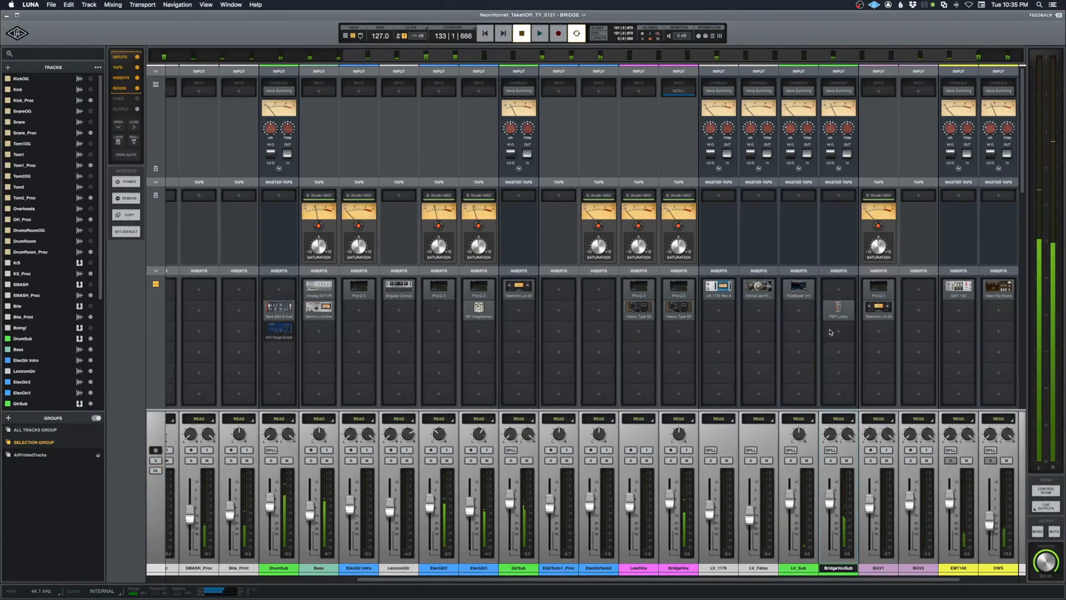
{"action": "left_click", "coordinate": [840, 332]}
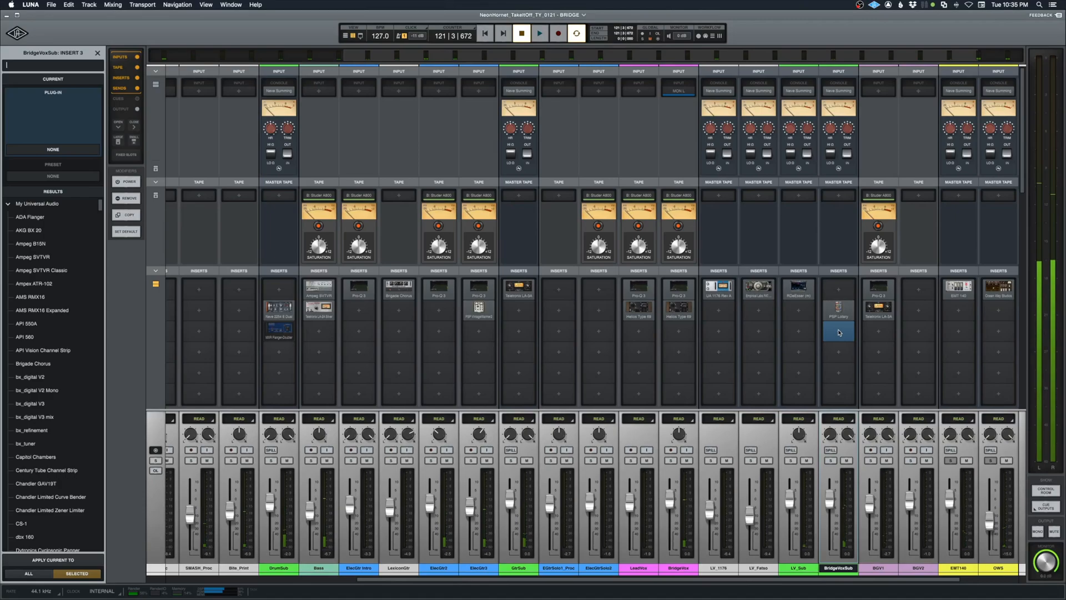
{"action": "left_click", "coordinate": [841, 289]}
{"action": "left_click", "coordinate": [839, 331]}
{"action": "type", "text": "1176"}
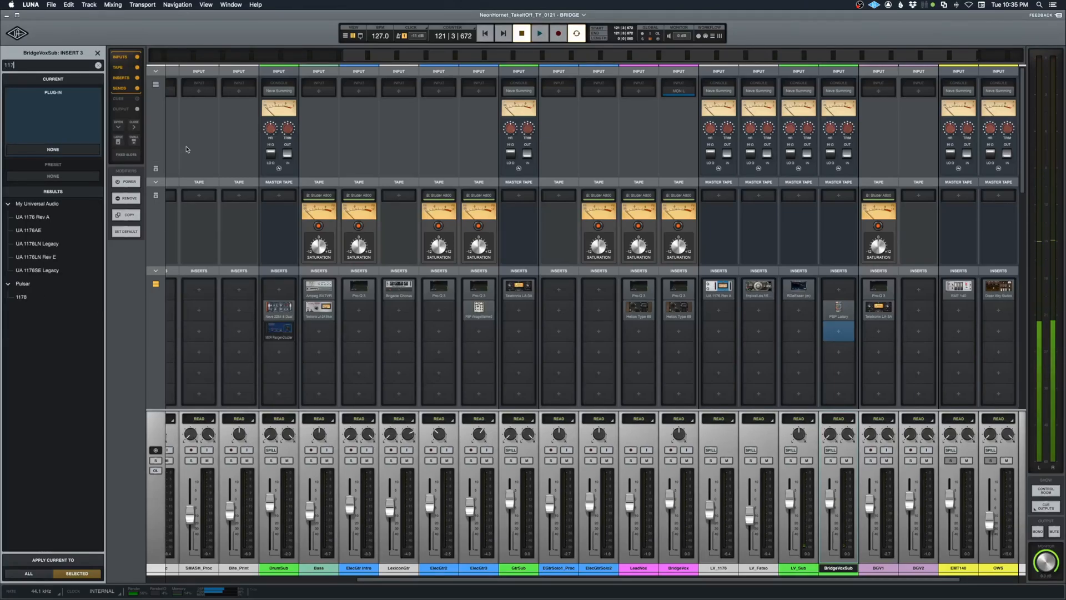
{"action": "left_click", "coordinate": [30, 218]}
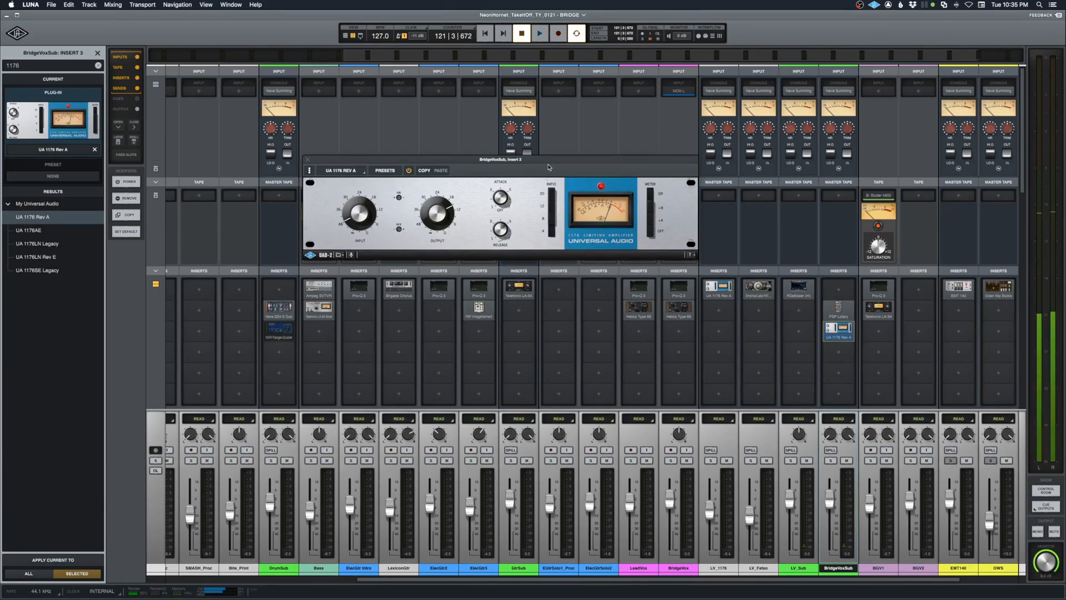
{"action": "left_click_drag", "start_coordinate": [551, 160], "coordinate": [590, 243]}
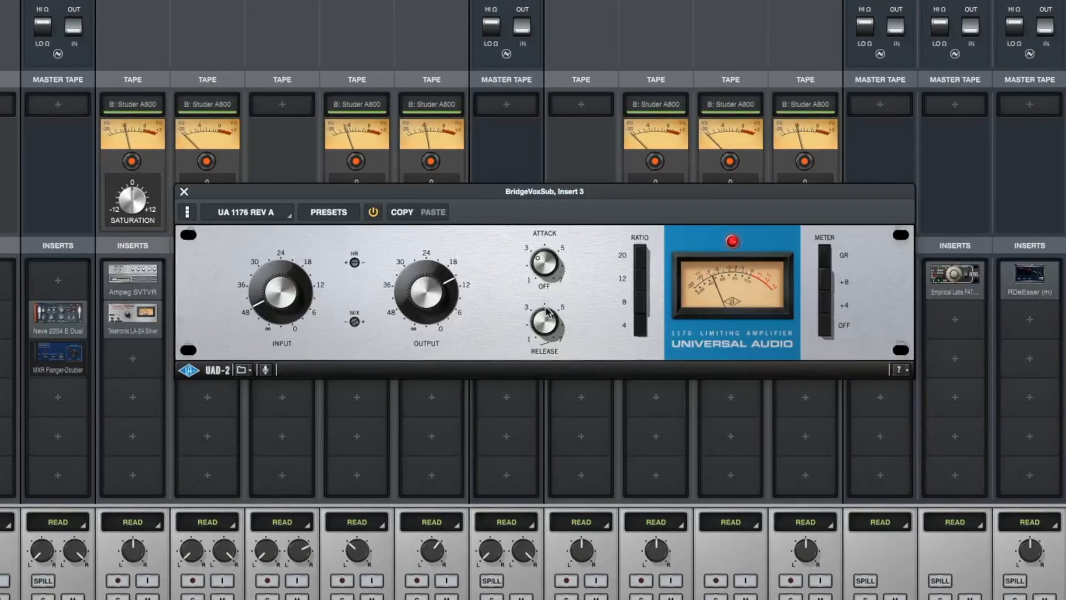
Step: Turn up the 1176's release, raise its input to about 36 and balance the output level by ear
{"action": "left_click_drag", "start_coordinate": [544, 326], "coordinate": [545, 316]}
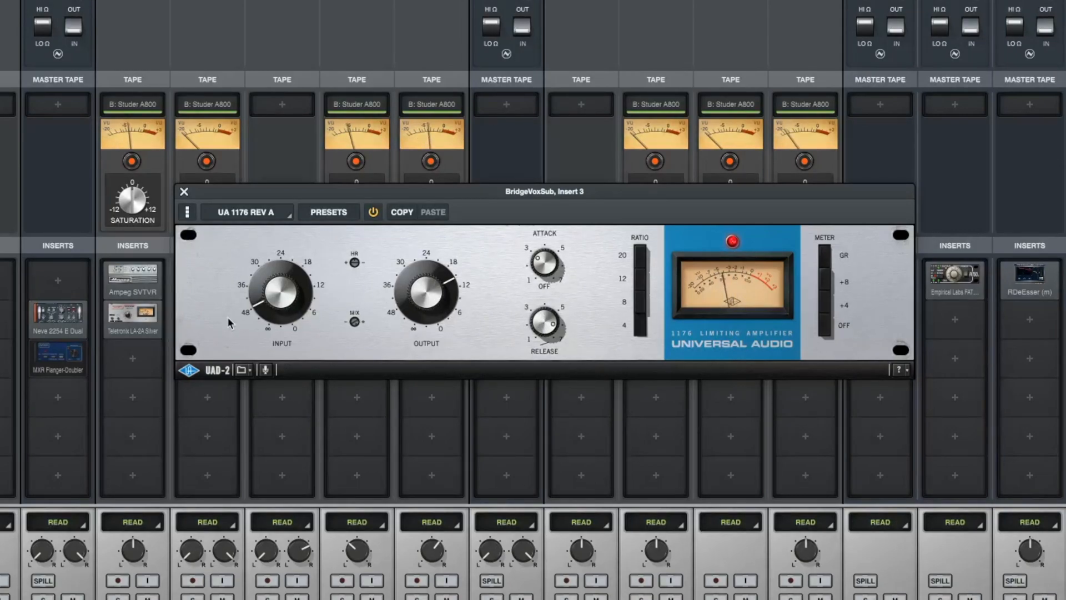
{"action": "left_click_drag", "start_coordinate": [241, 302], "coordinate": [242, 296]}
{"action": "left_click_drag", "start_coordinate": [439, 303], "coordinate": [435, 313]}
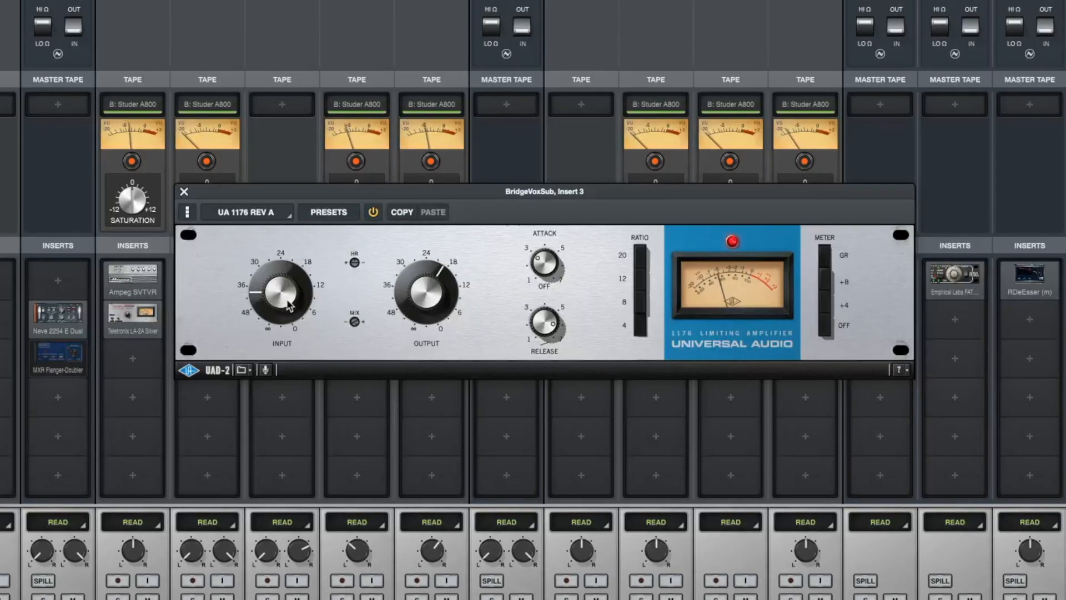
{"action": "left_click_drag", "start_coordinate": [409, 286], "coordinate": [410, 276]}
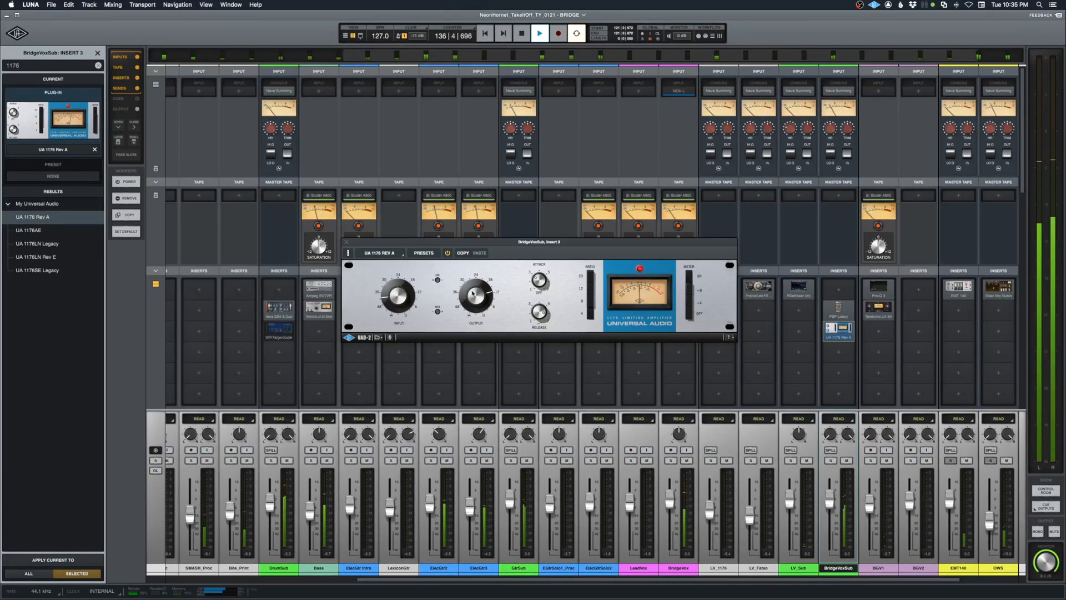
{"action": "key", "text": "space"}
Step: Search the plug-ins for echo, load EchoBoy into the fourth insert slot of BridgeVoxSub and start playback
{"action": "left_click", "coordinate": [839, 352]}
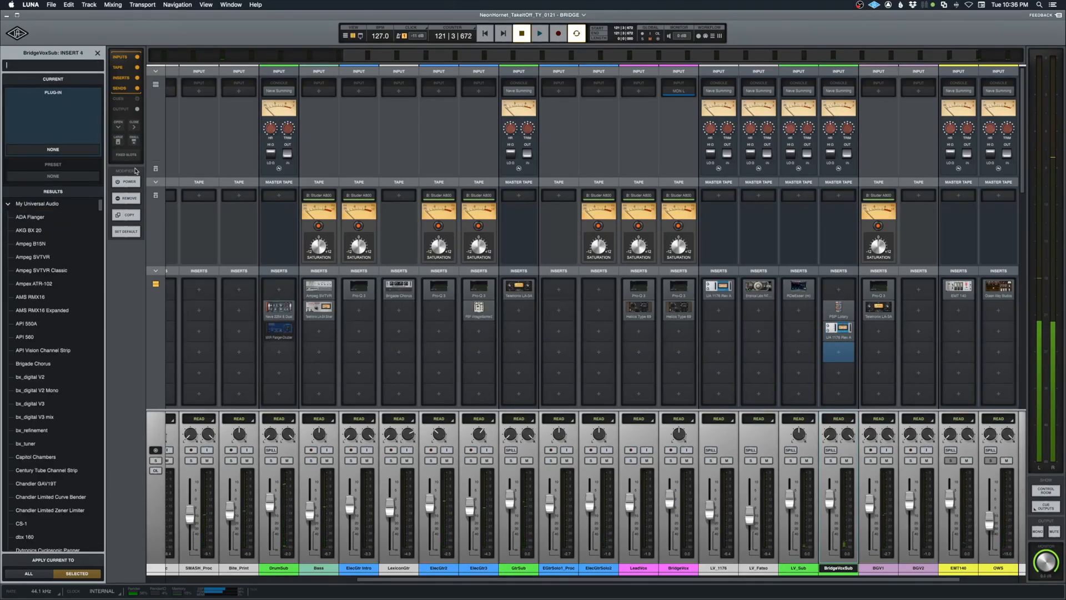
{"action": "left_click", "coordinate": [24, 67]}
{"action": "type", "text": "echo"}
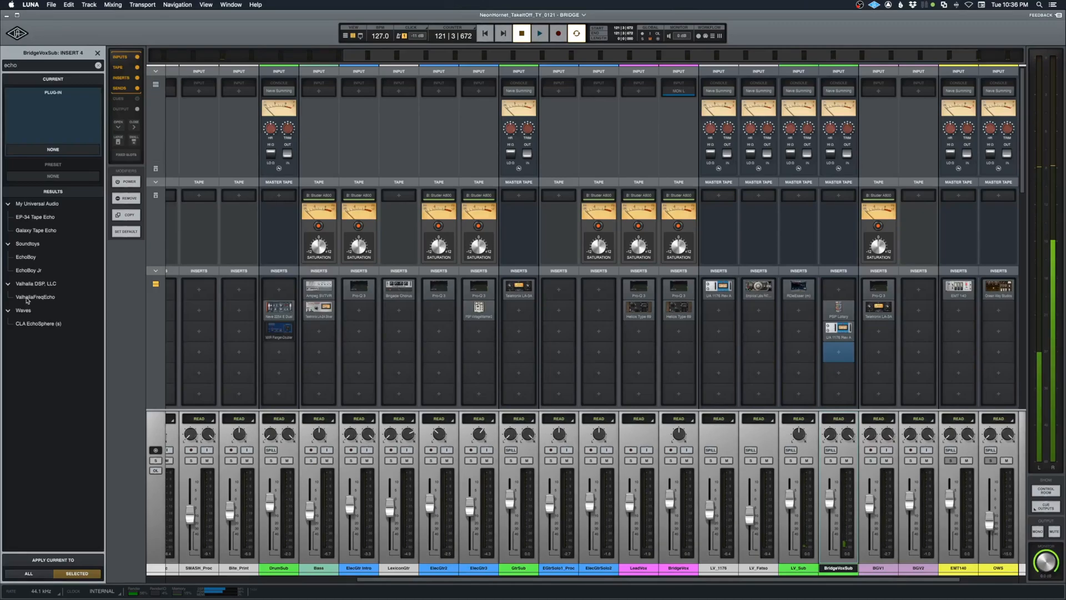
{"action": "left_click", "coordinate": [25, 257]}
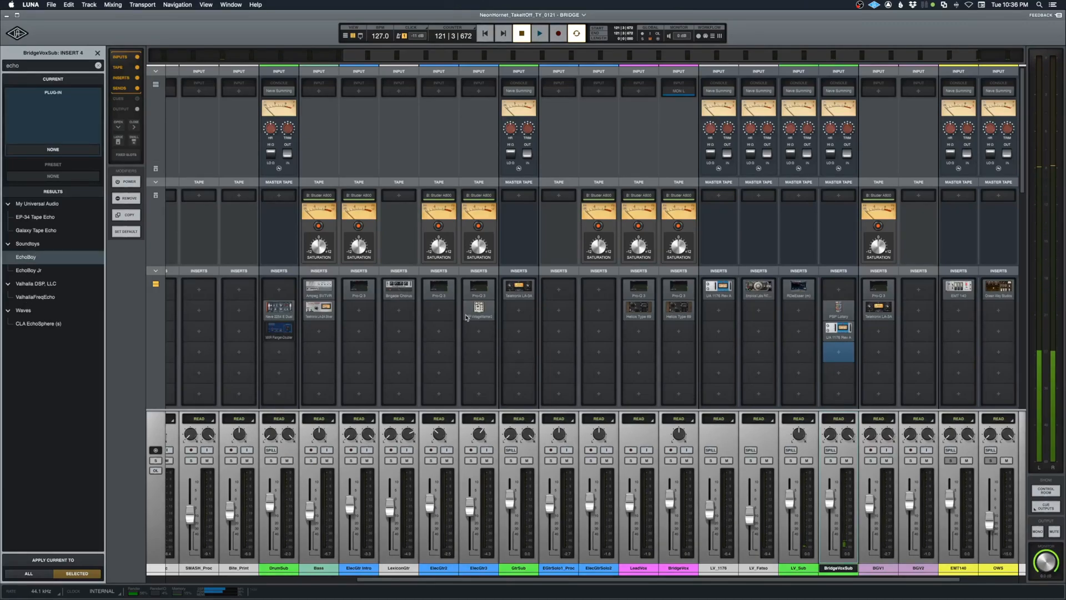
{"action": "key", "text": "s"}
{"action": "key", "text": "space"}
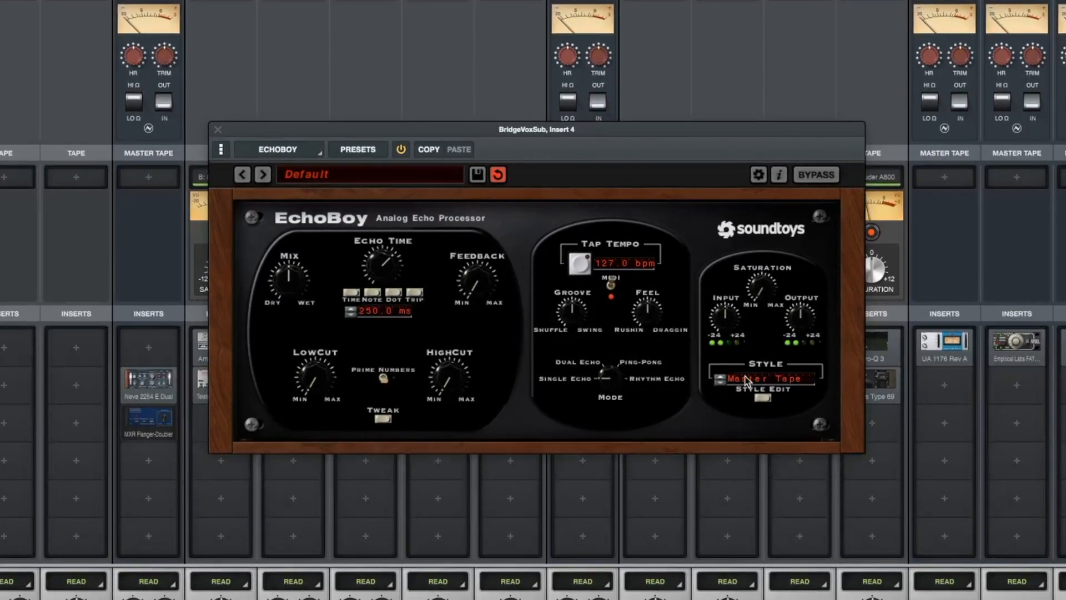
Step: Set EchoBoy's style to EchoPlex, switch its mode to Ping-Pong and stop playback
{"action": "left_click", "coordinate": [746, 380]}
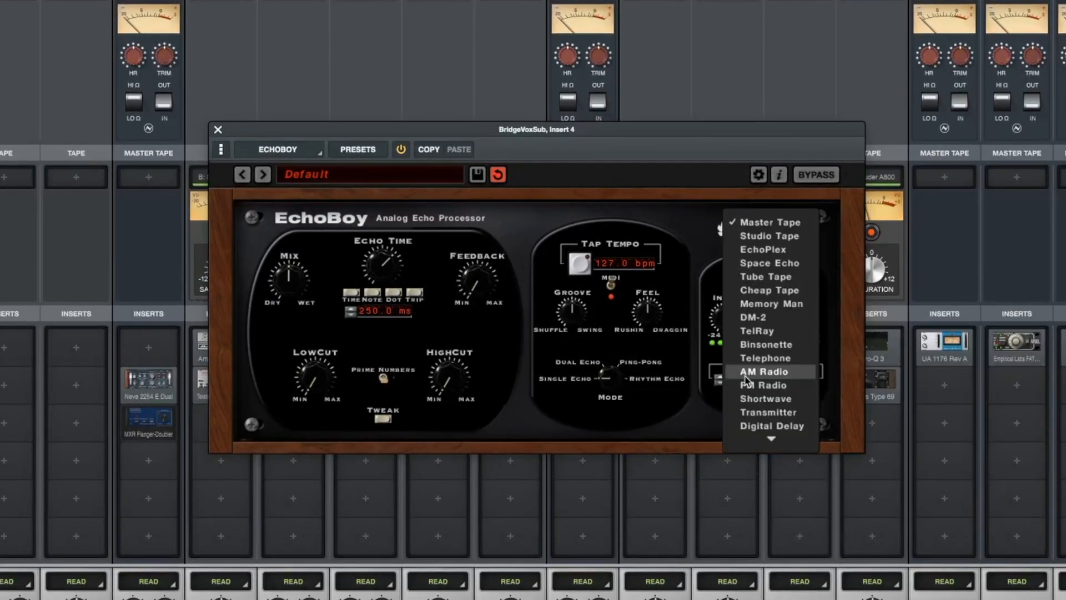
{"action": "left_click", "coordinate": [760, 251]}
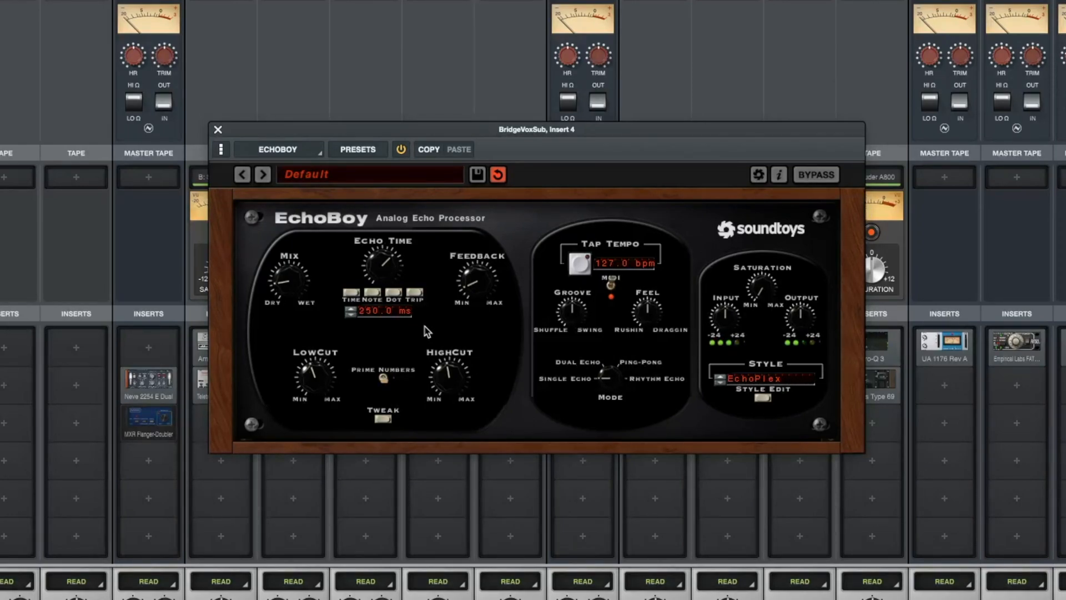
{"action": "left_click_drag", "start_coordinate": [606, 381], "coordinate": [616, 358]}
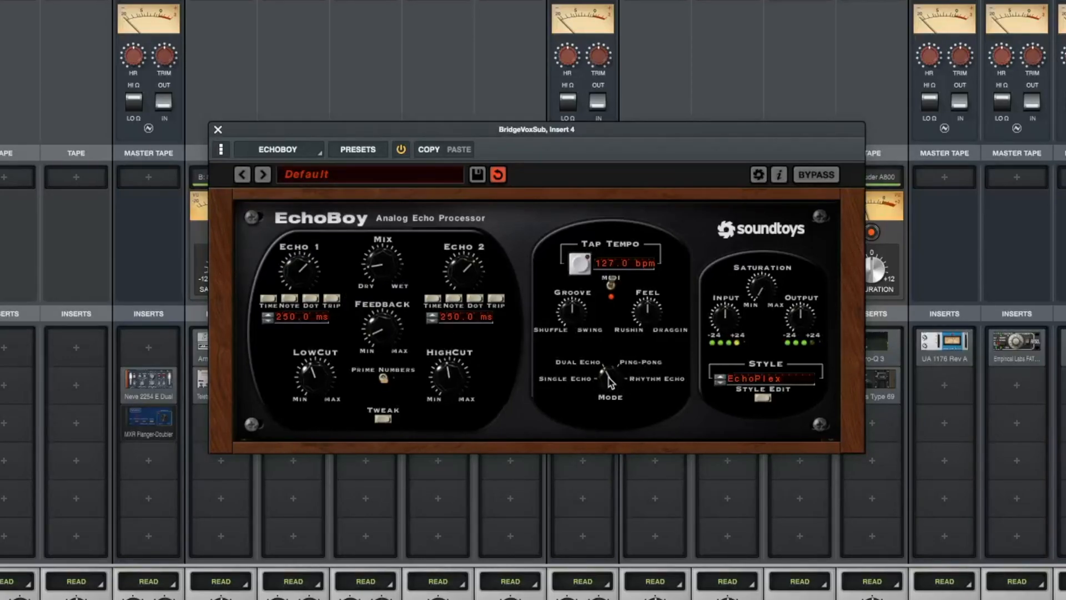
{"action": "left_click_drag", "start_coordinate": [611, 382], "coordinate": [619, 354]}
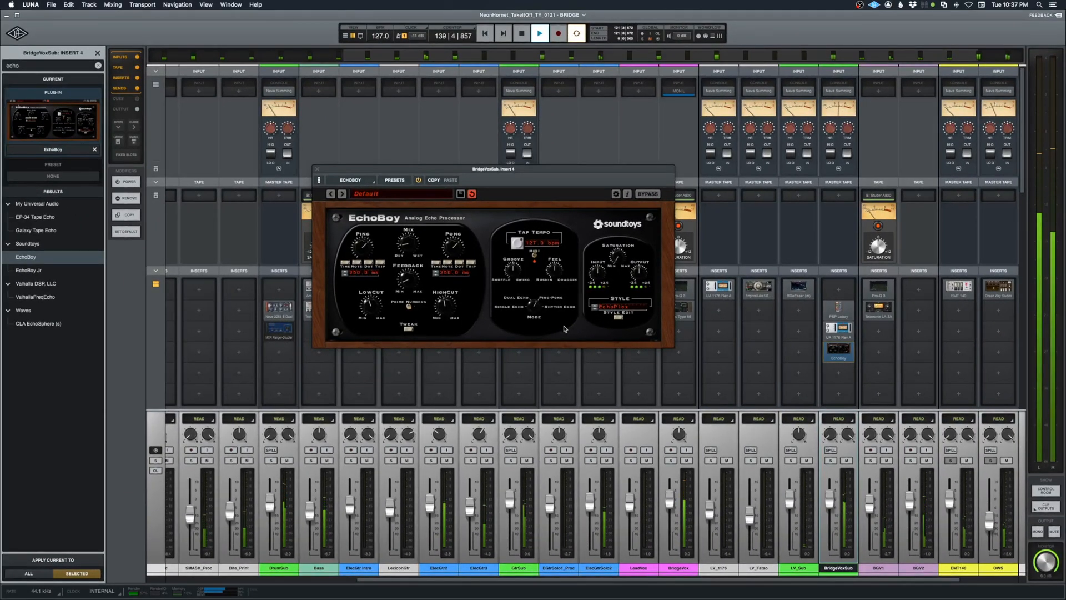
{"action": "key", "text": "space"}
Step: Play the transition into the bridge in the timeline from about bar 117, and close the EchoBoy window
{"action": "key", "text": "super+equal"}
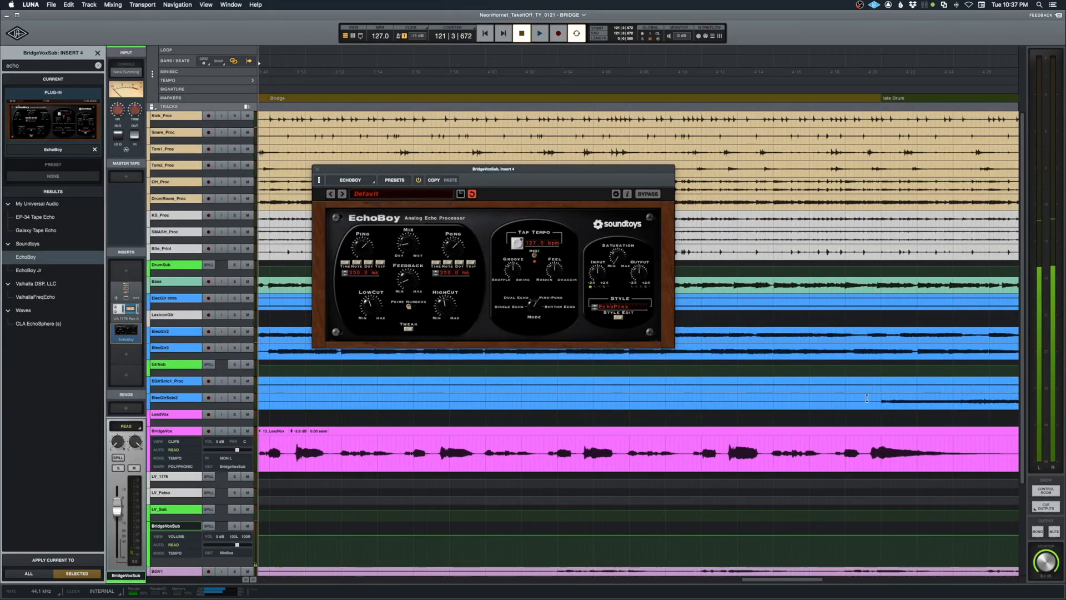
{"action": "key", "text": "r"}
{"action": "key", "text": "r"}
{"action": "key", "text": "r"}
{"action": "key", "text": "r"}
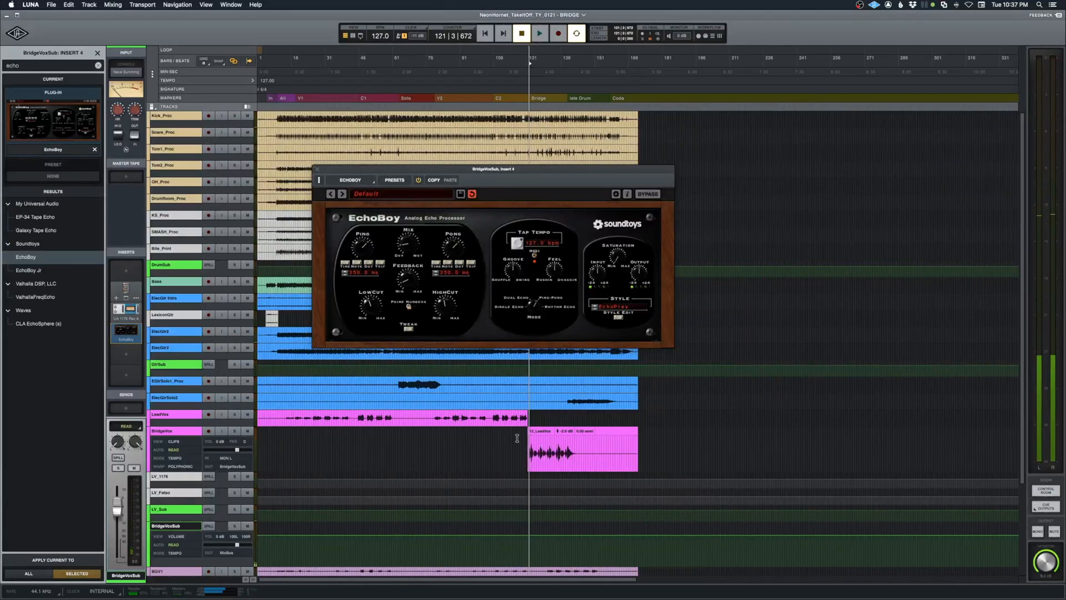
{"action": "left_click", "coordinate": [520, 442]}
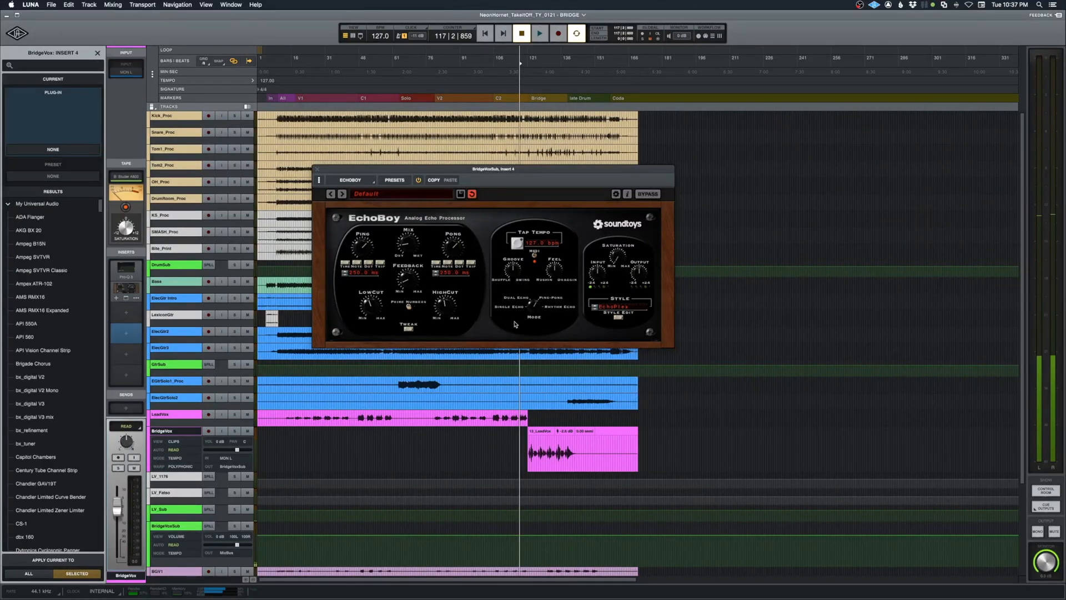
{"action": "key", "text": "space"}
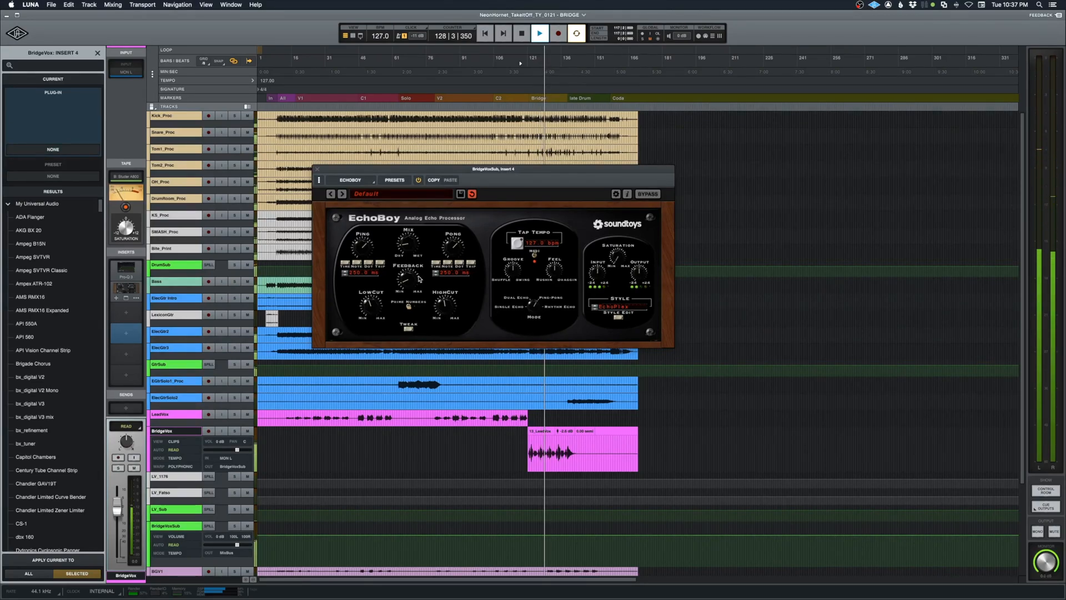
{"action": "left_click", "coordinate": [314, 169]}
{"action": "key", "text": "space"}
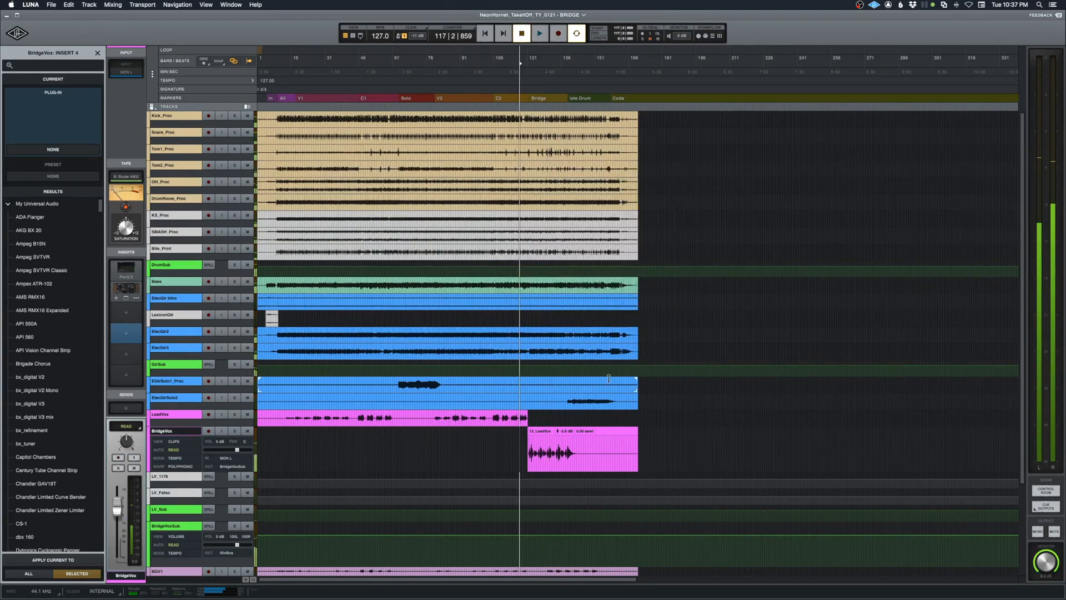
Step: Enlarge the height of the LeadVox track around the bridge section
{"action": "key", "text": "t"}
{"action": "key", "text": "t"}
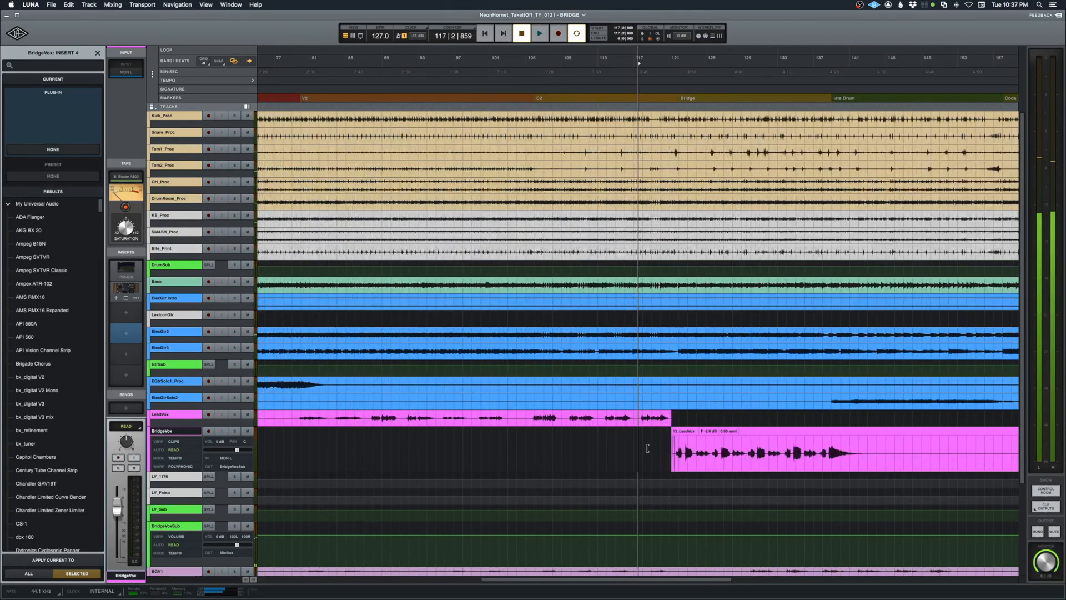
{"action": "scroll", "coordinate": [648, 448], "scroll_direction": "right", "scroll_amount": 5}
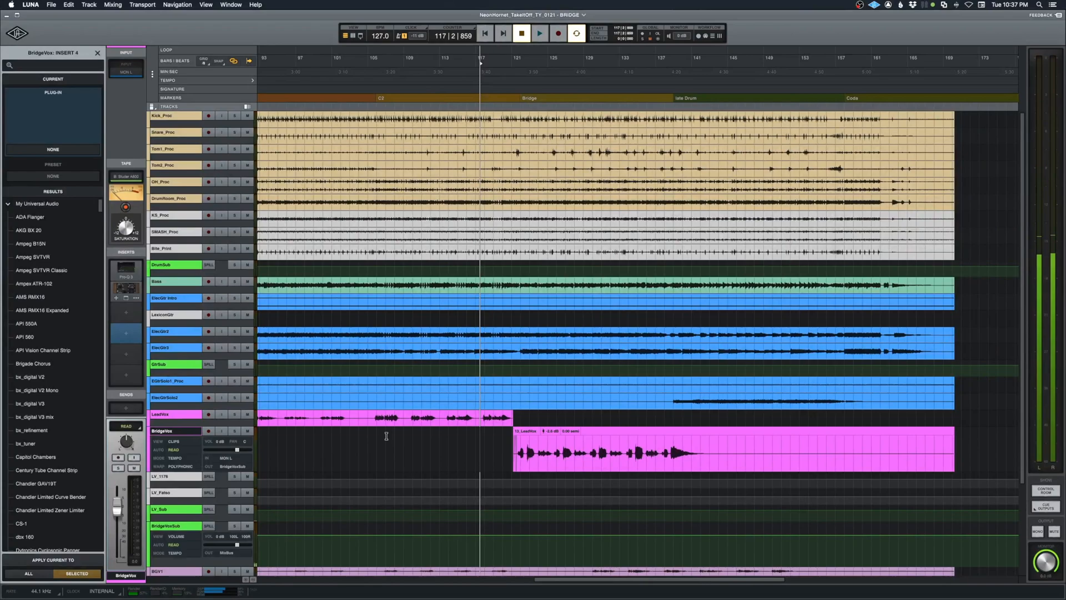
{"action": "key", "text": "t"}
{"action": "scroll", "coordinate": [530, 468], "scroll_direction": "right", "scroll_amount": 6}
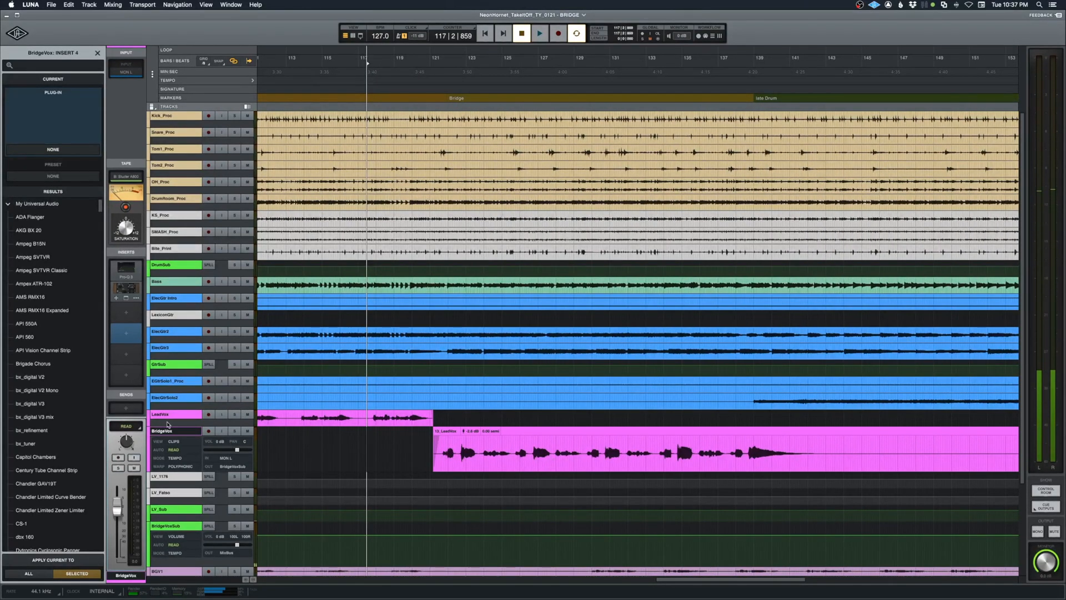
{"action": "left_click_drag", "start_coordinate": [169, 427], "coordinate": [180, 555]}
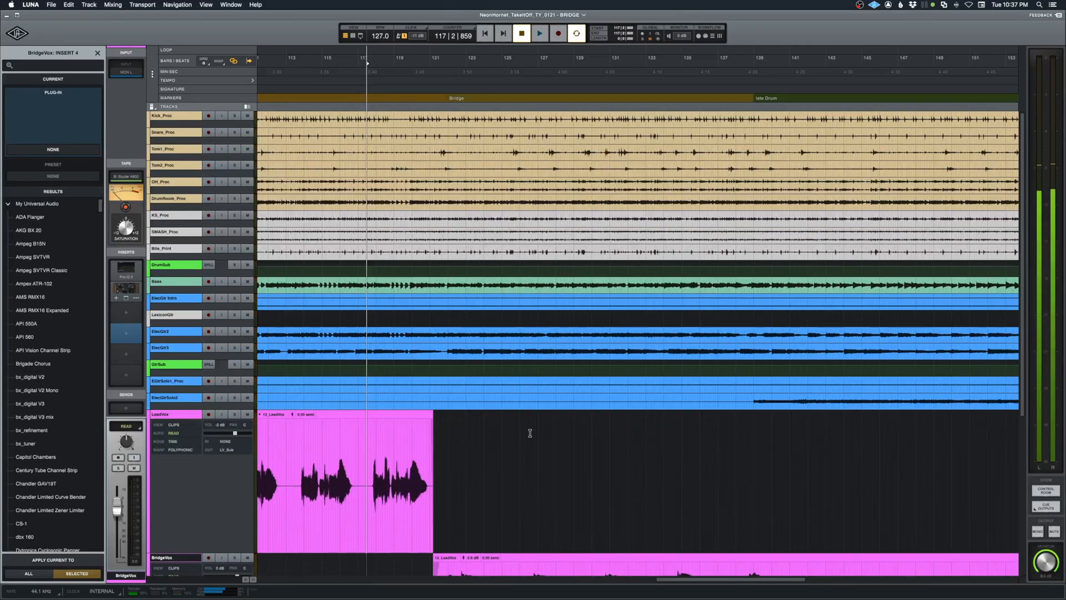
Step: Copy the bridge clip from the BridgeVox track up to LeadVox, keeping the same timeline position
{"action": "scroll", "coordinate": [529, 435], "scroll_direction": "down", "scroll_amount": 5}
{"action": "scroll", "coordinate": [529, 437], "scroll_direction": "down", "scroll_amount": 1}
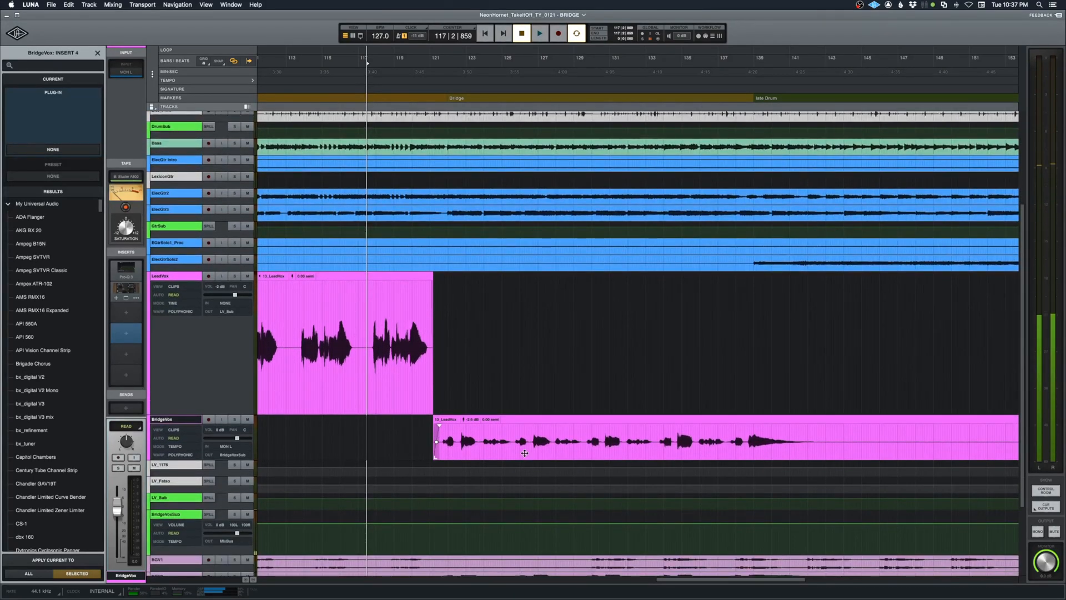
{"action": "left_click", "coordinate": [524, 416]}
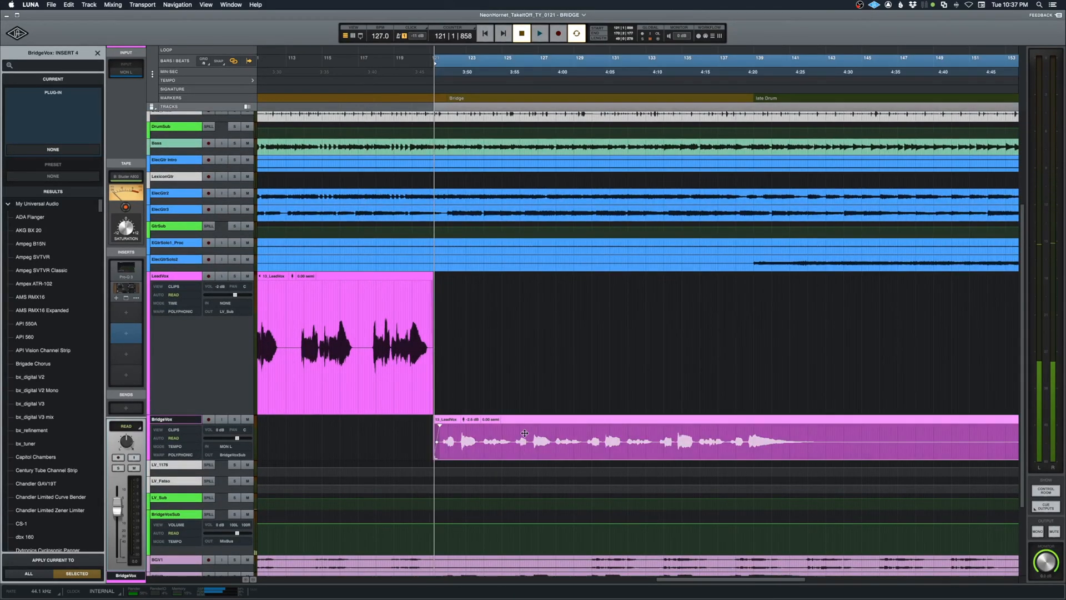
{"action": "left_click_drag", "start_coordinate": [524, 416], "coordinate": [523, 407]}
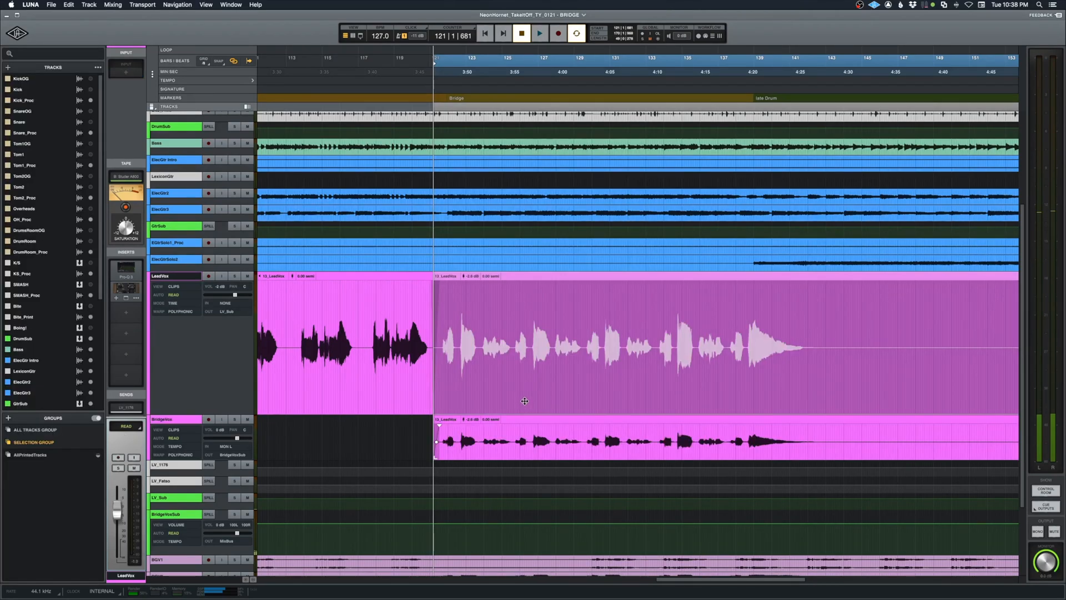
Step: Play the bridge from about bar 121 in the mixer, compare it with LeadVox muted and unmuted, and return to the timeline
{"action": "left_click", "coordinate": [445, 316]}
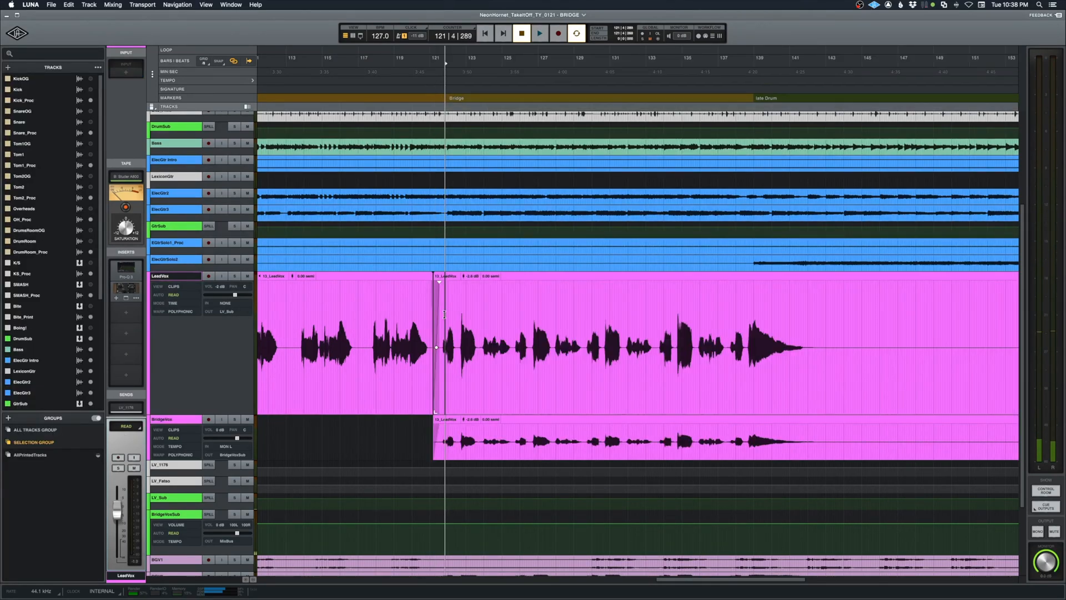
{"action": "key", "text": "super+equal"}
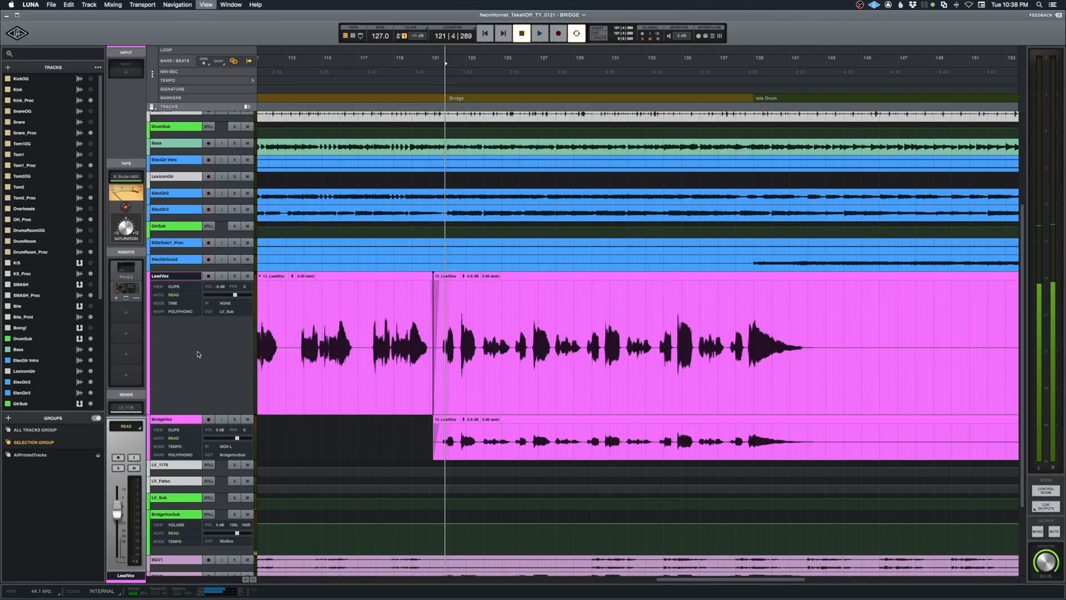
{"action": "left_click", "coordinate": [675, 569]}
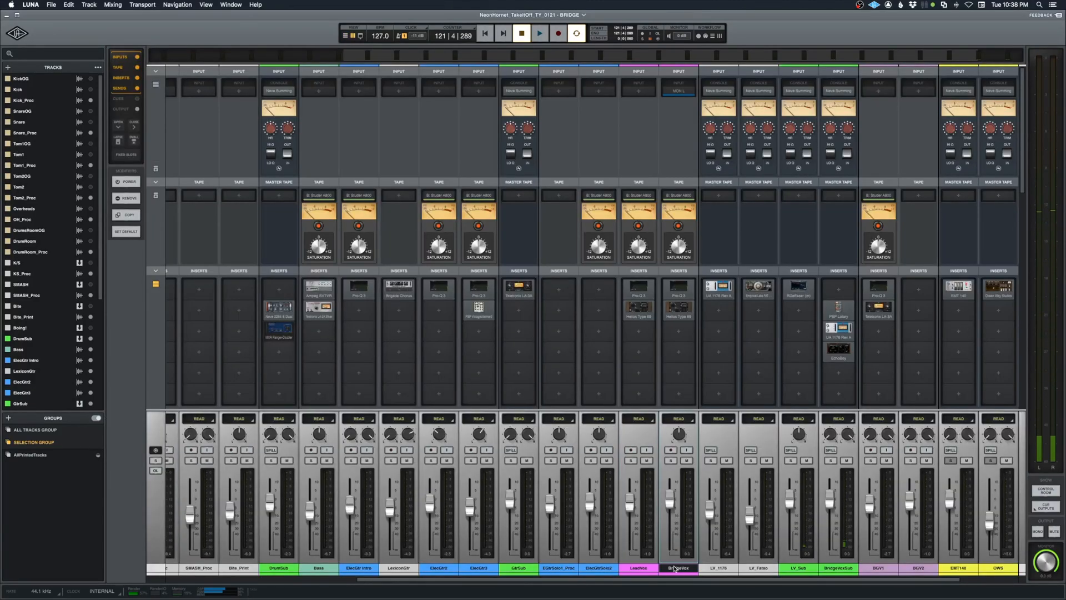
{"action": "left_click", "coordinate": [644, 568]}
{"action": "key", "text": "space"}
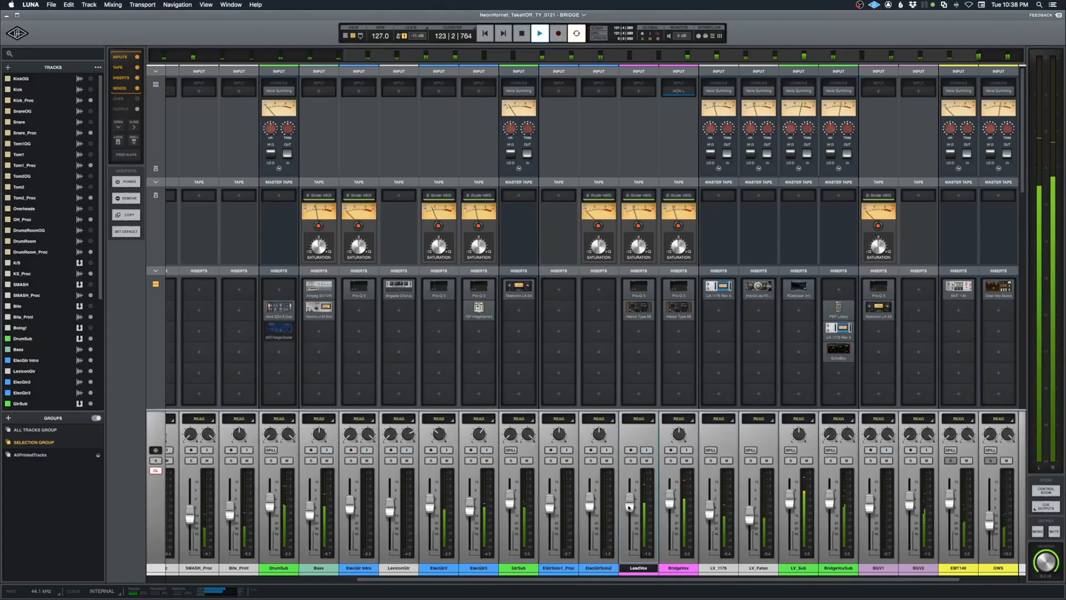
{"action": "left_click", "coordinate": [648, 461]}
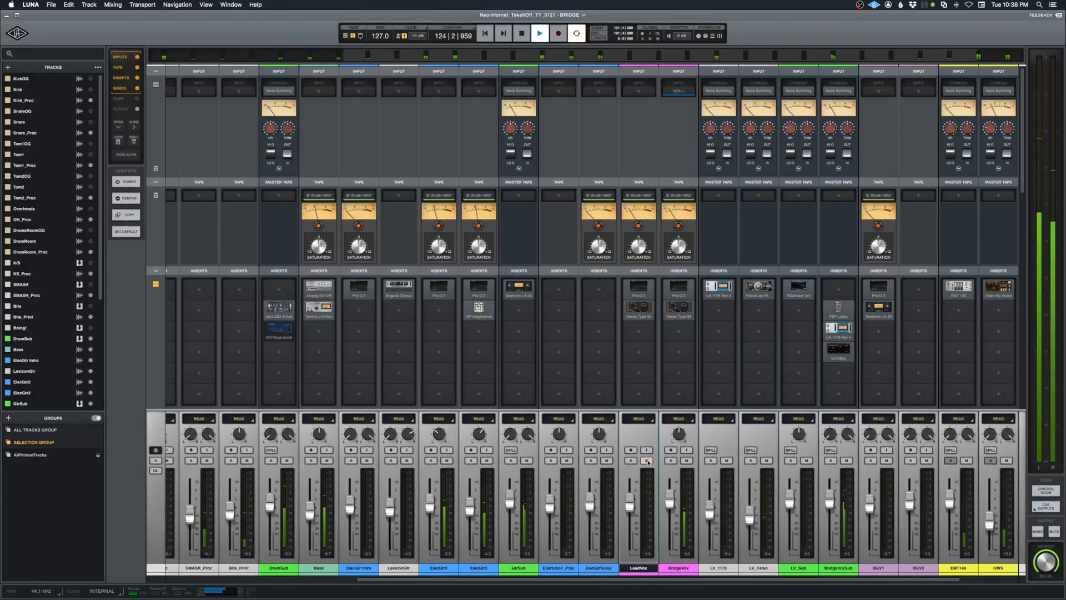
{"action": "left_click", "coordinate": [647, 461]}
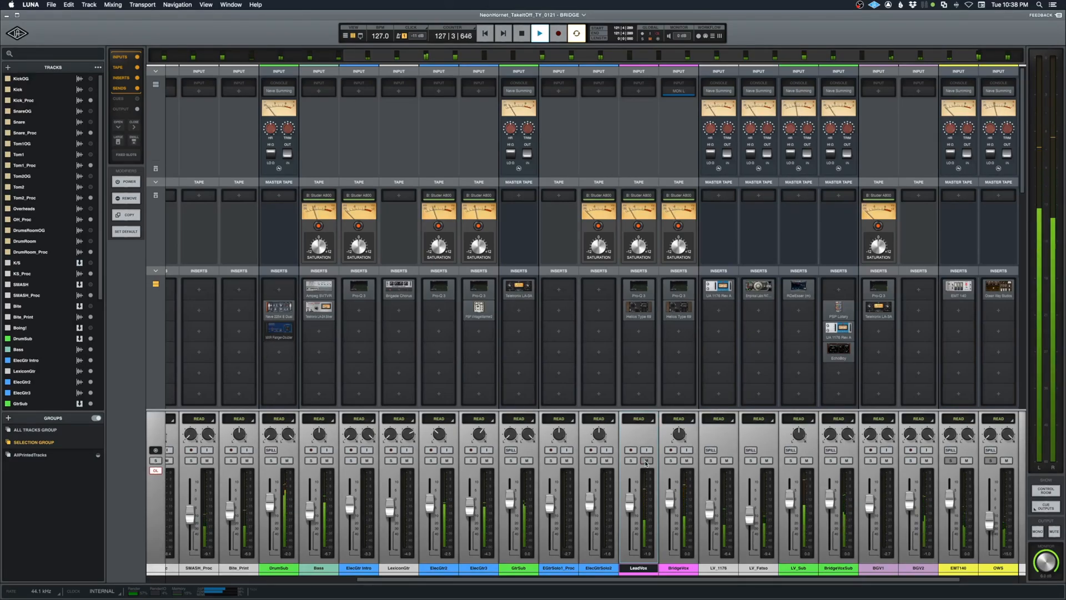
{"action": "key", "text": "super+equal"}
{"action": "key", "text": "space"}
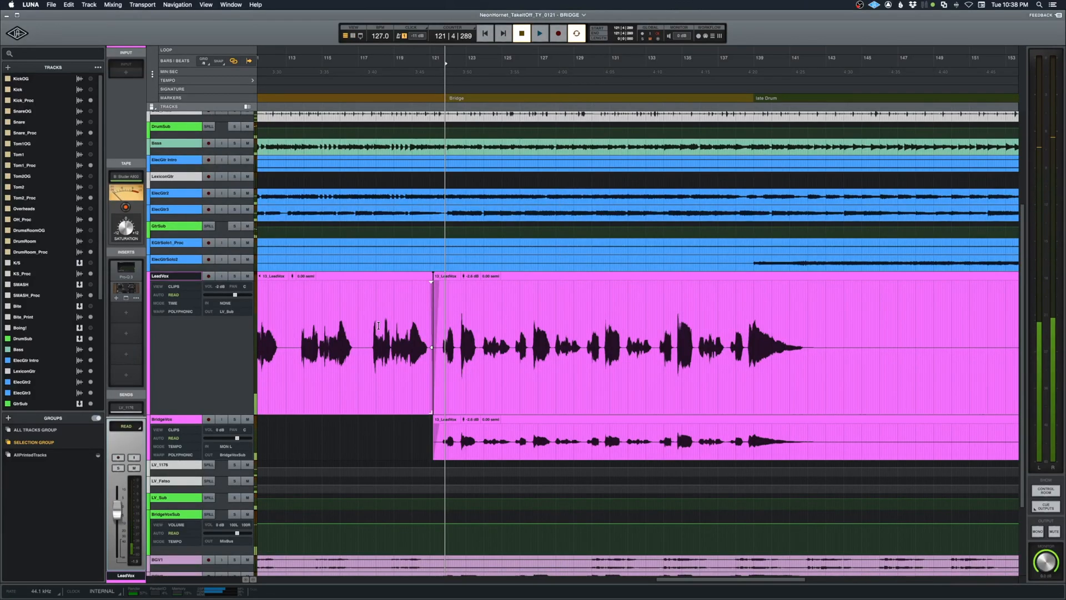
Step: Play the transition into the bridge from about bar 114, compare it in the mixer with LeadVox muted and unmuted, and return to the timeline
{"action": "left_click", "coordinate": [304, 327]}
{"action": "key", "text": "space"}
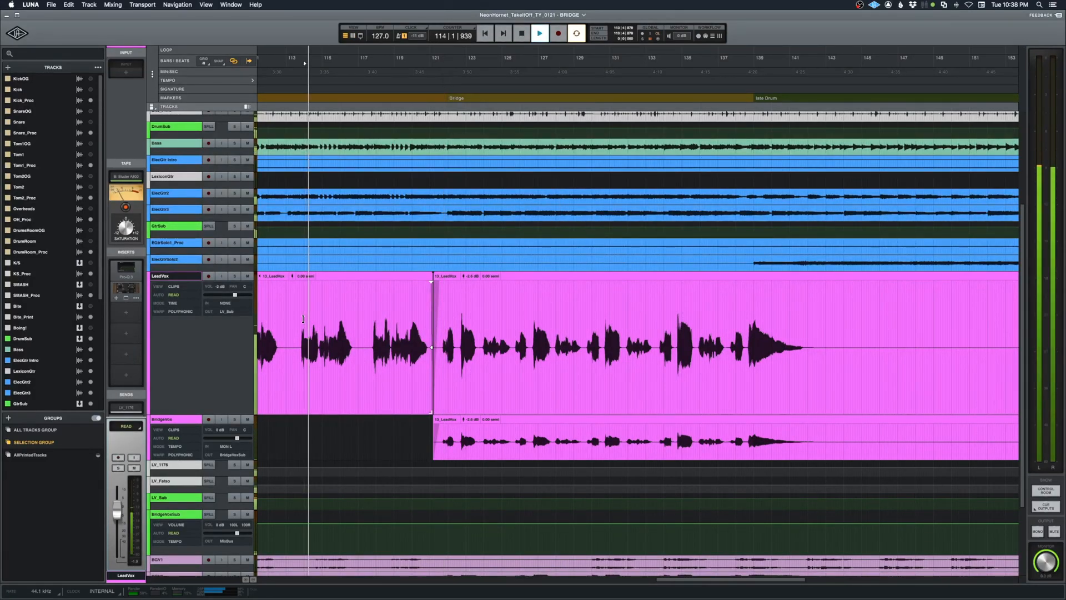
{"action": "key", "text": "super+equal"}
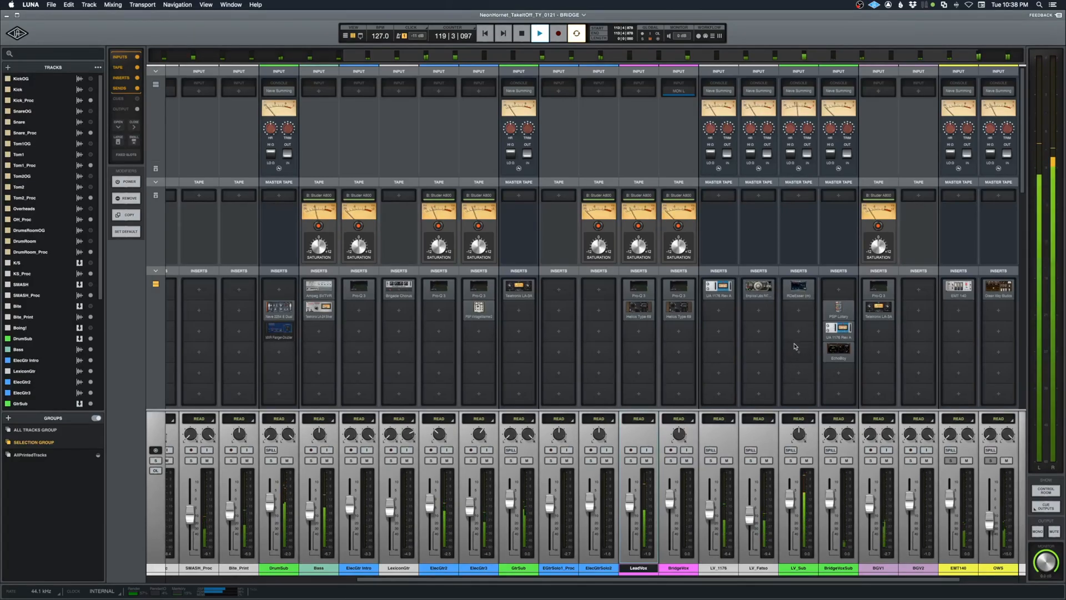
{"action": "scroll", "coordinate": [714, 353], "scroll_direction": "right", "scroll_amount": 3}
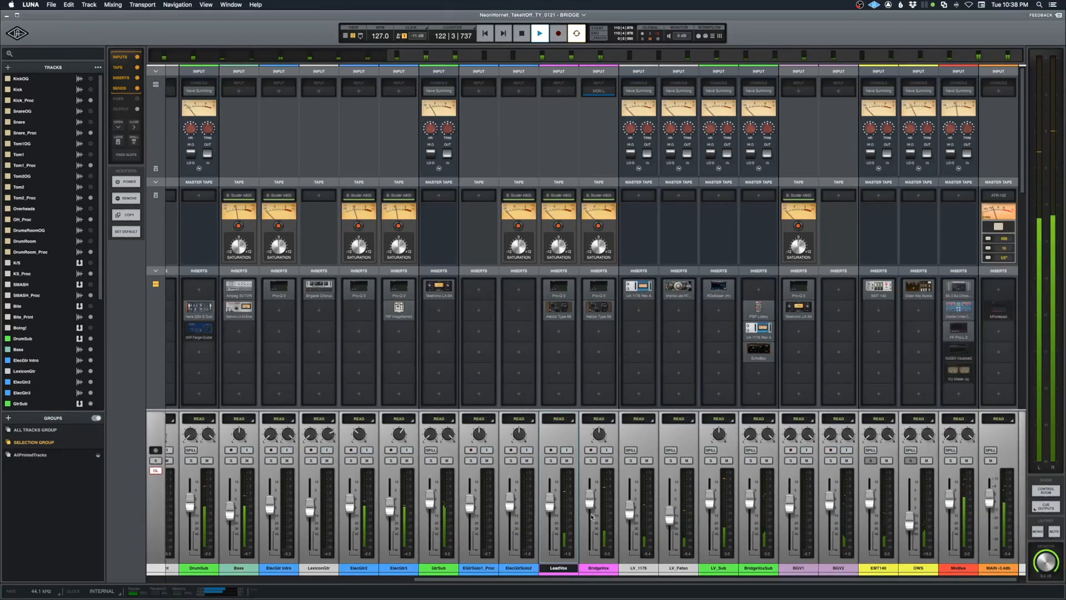
{"action": "left_click", "coordinate": [567, 460]}
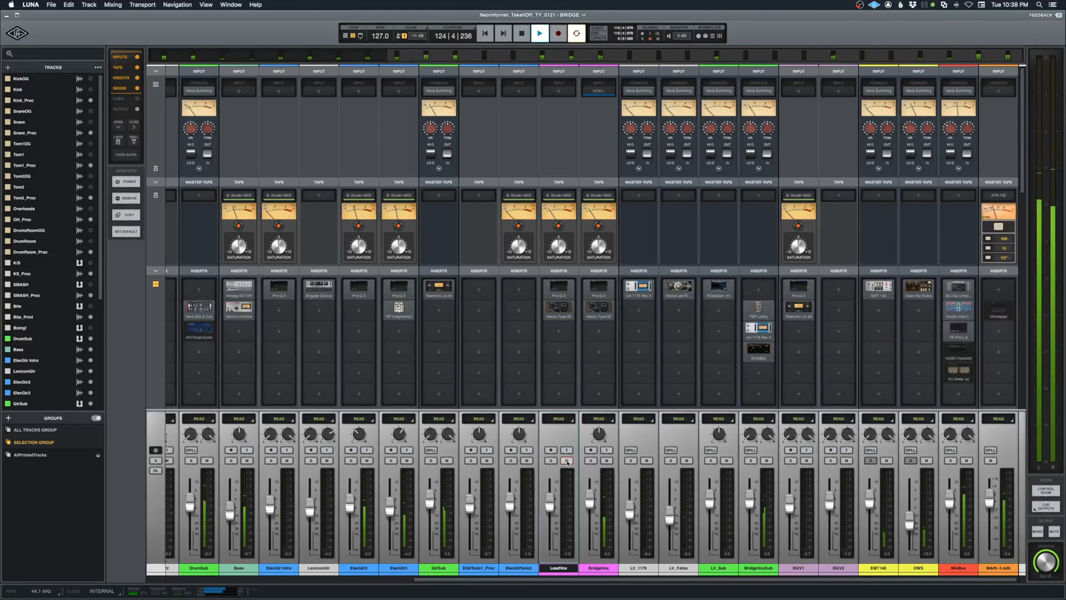
{"action": "left_click", "coordinate": [567, 461]}
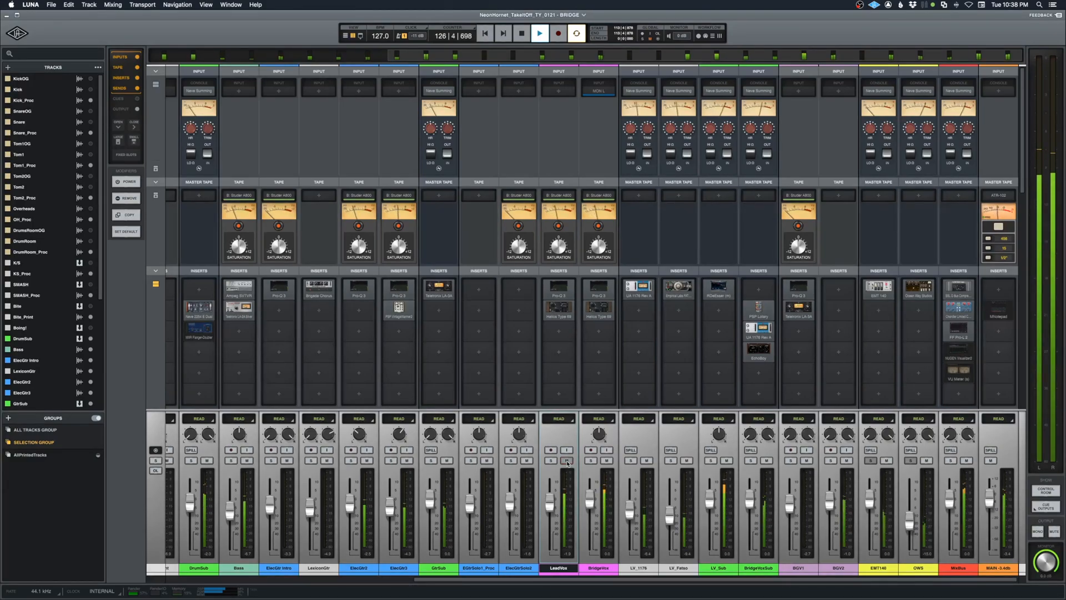
{"action": "key", "text": "super+equal"}
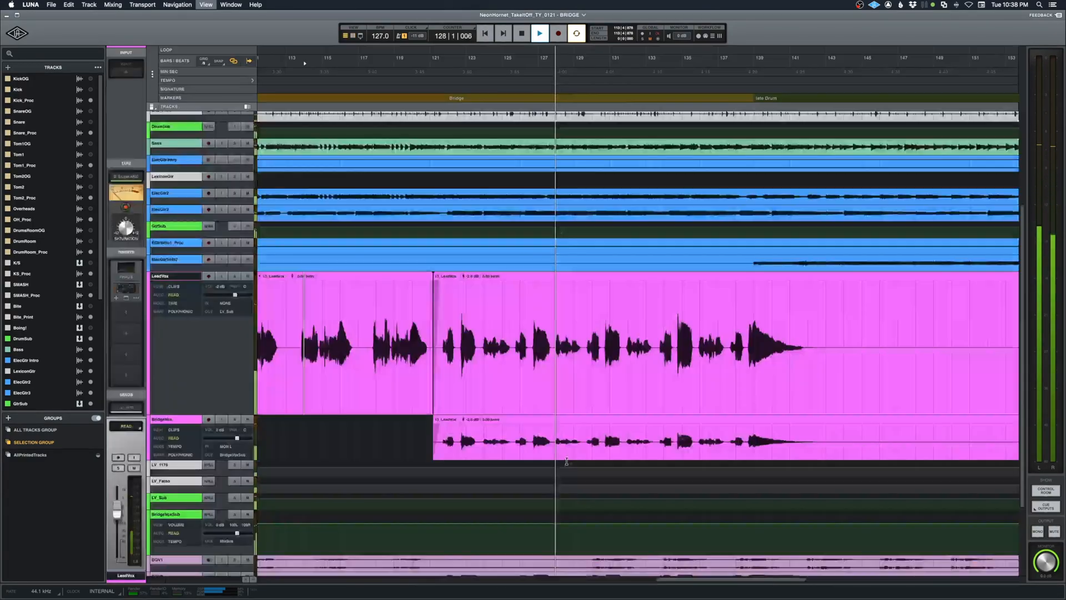
{"action": "key", "text": "space"}
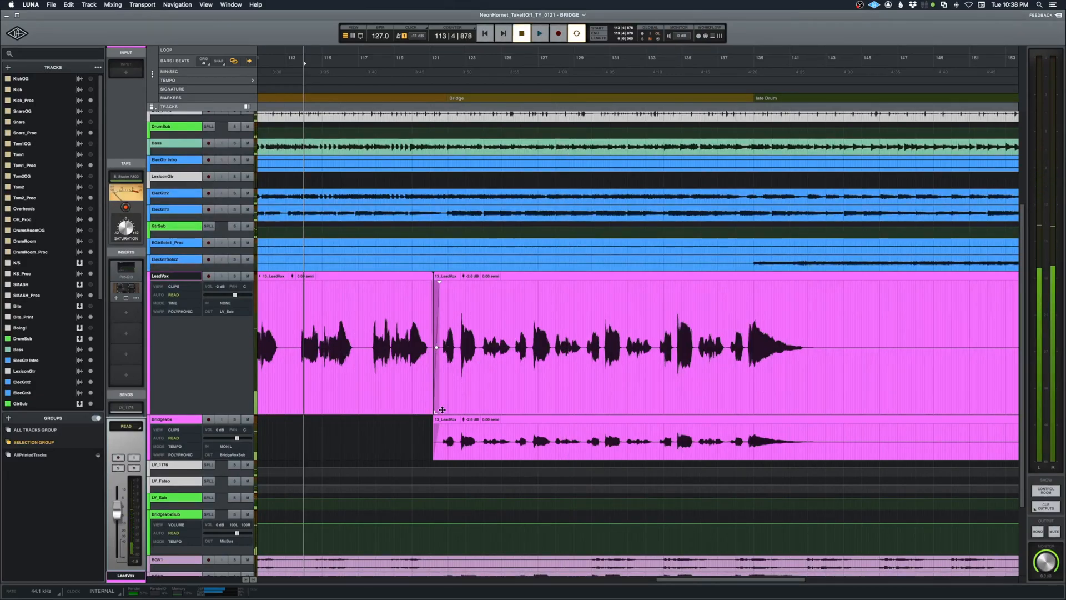
Step: Play the opening bridge phrases around bars 120 to 124 and zoom in on their LeadVox waveforms
{"action": "left_click", "coordinate": [420, 299]}
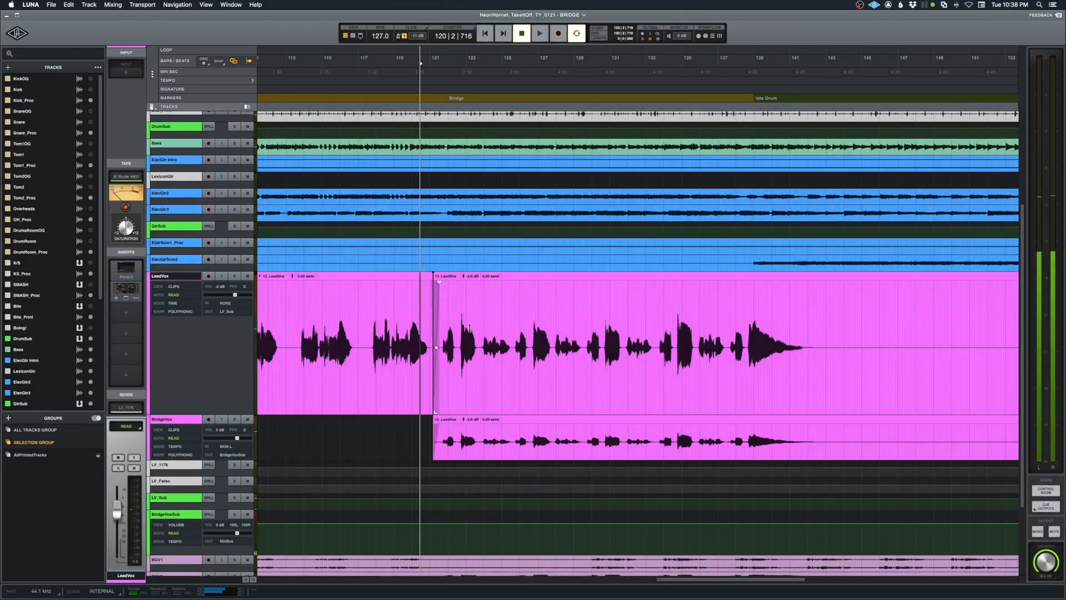
{"action": "key", "text": "space"}
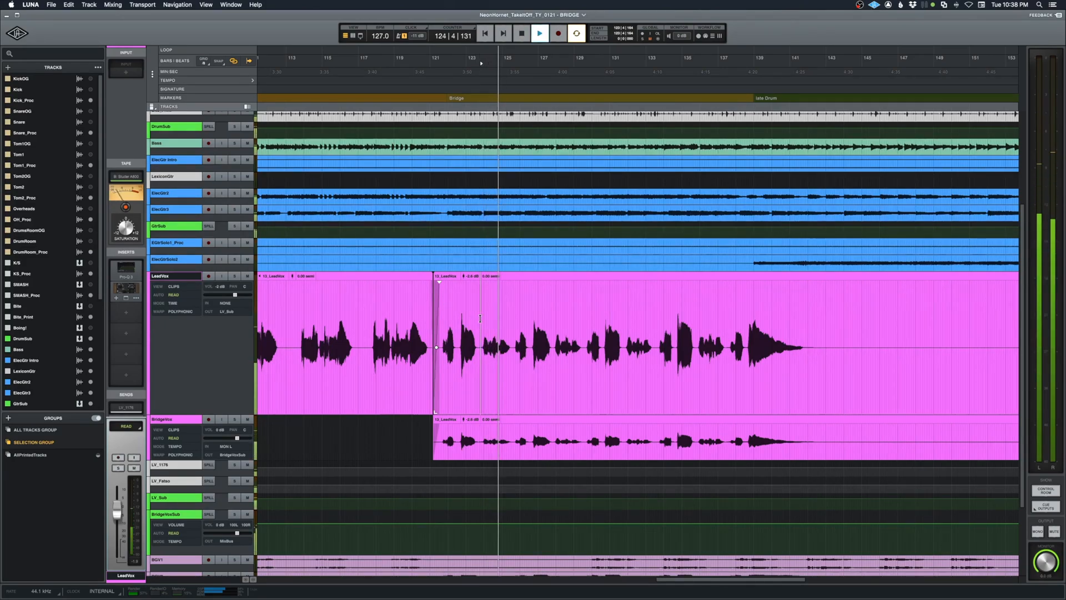
{"action": "key", "text": "space"}
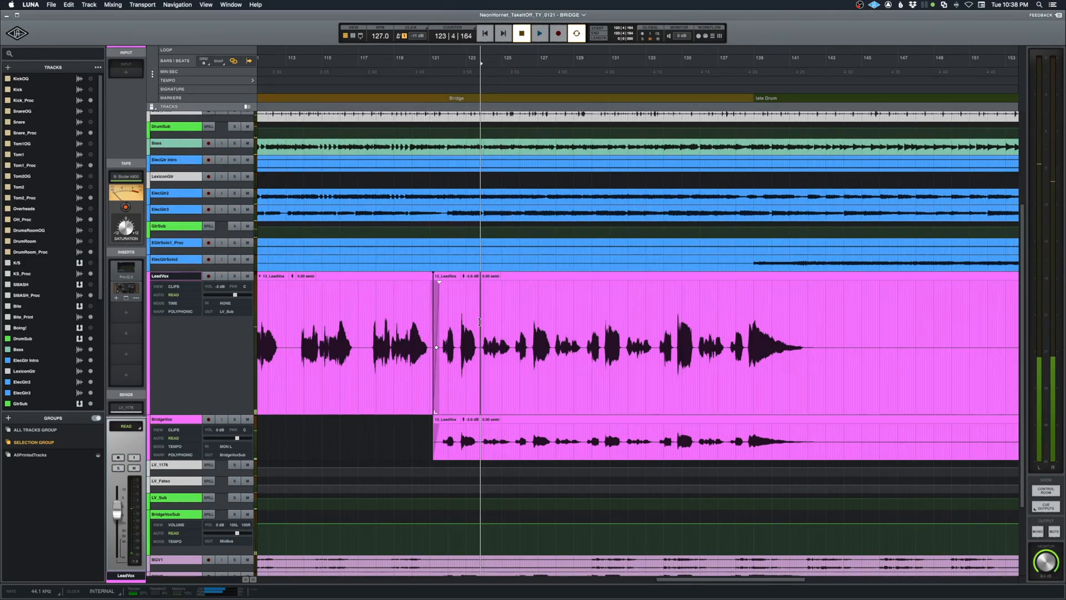
{"action": "scroll", "coordinate": [461, 330], "scroll_direction": "up", "scroll_amount": 5}
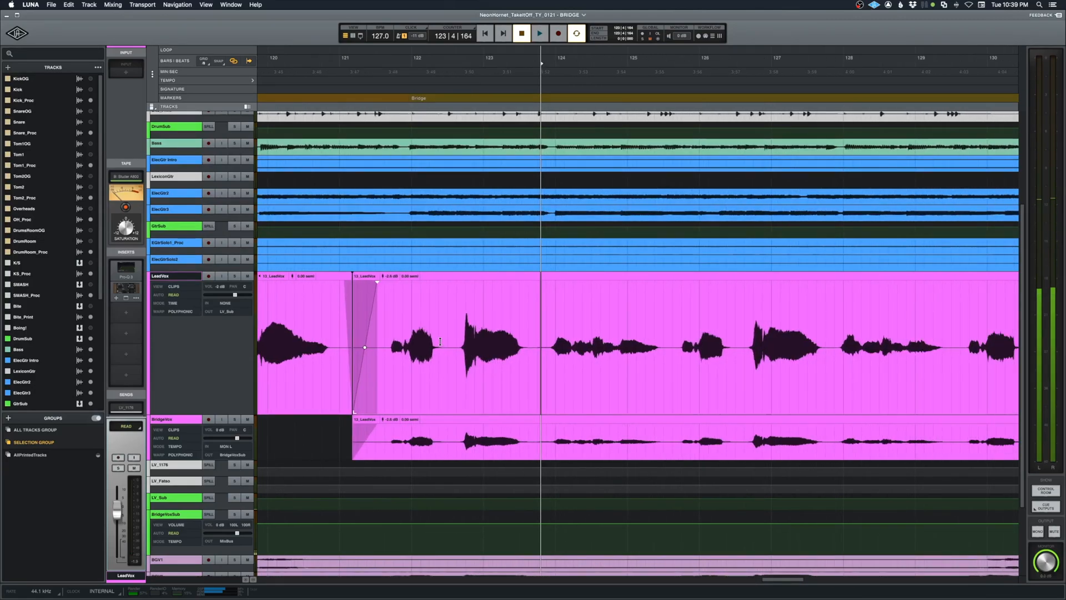
{"action": "left_click", "coordinate": [384, 335]}
{"action": "key", "text": "space"}
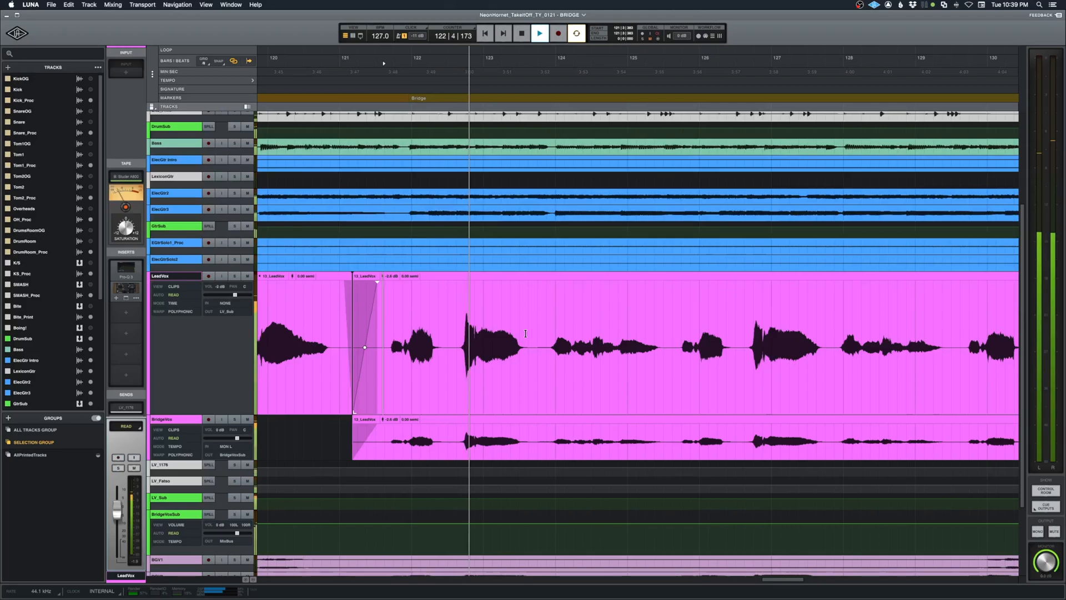
{"action": "key", "text": "space"}
Step: Split out the quieter LeadVox phrase from about the end of bar 123 to late bar 125 and mute that clip
{"action": "left_click_drag", "start_coordinate": [539, 334], "coordinate": [674, 337]}
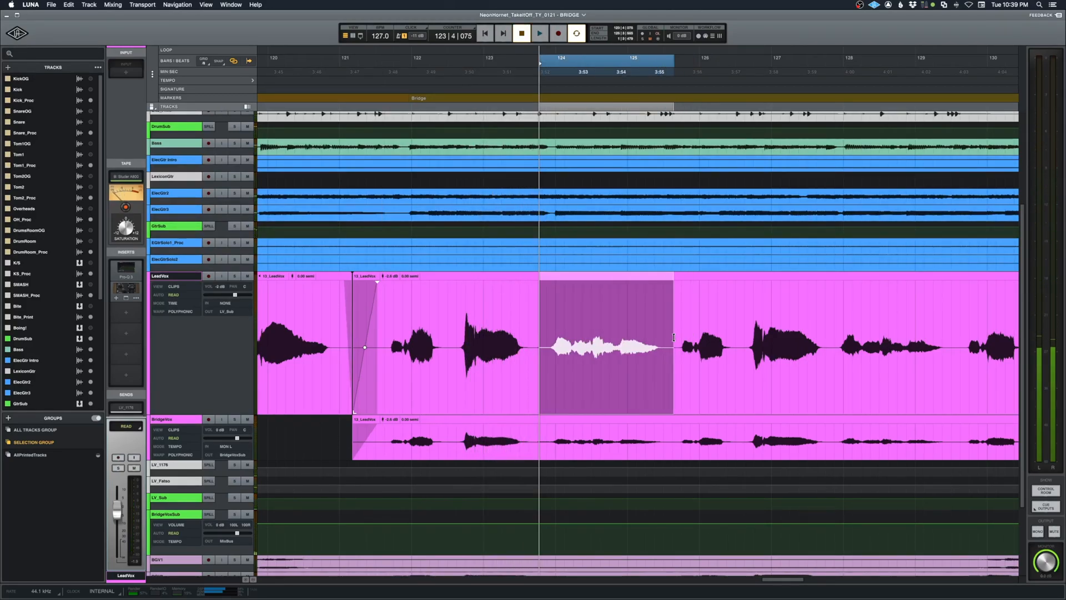
{"action": "left_click", "coordinate": [675, 330]}
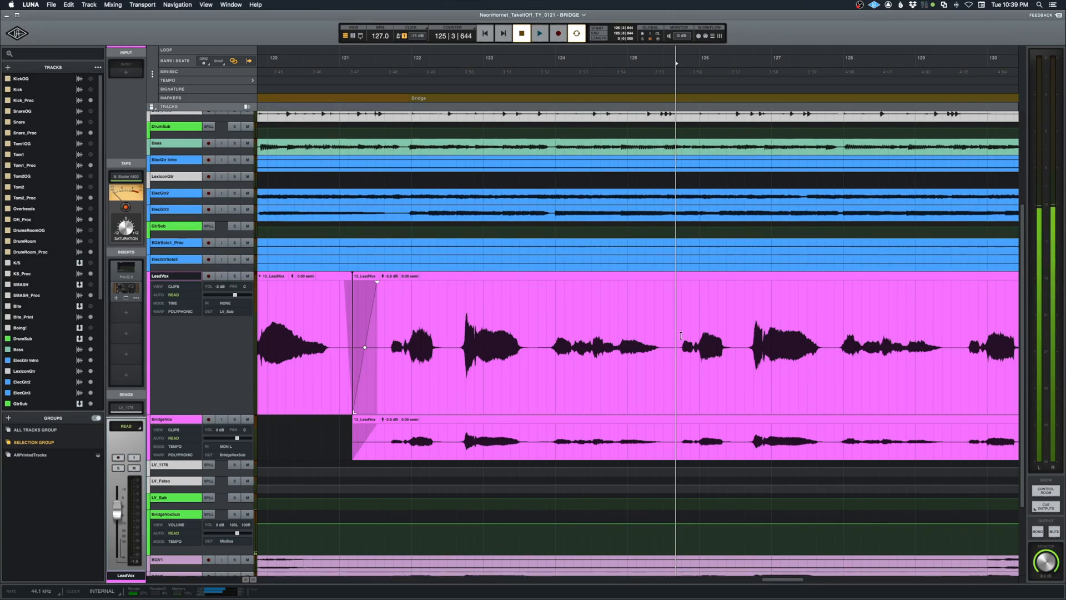
{"action": "key", "text": "space"}
{"action": "key", "text": "space"}
{"action": "left_click_drag", "start_coordinate": [670, 338], "coordinate": [537, 338]}
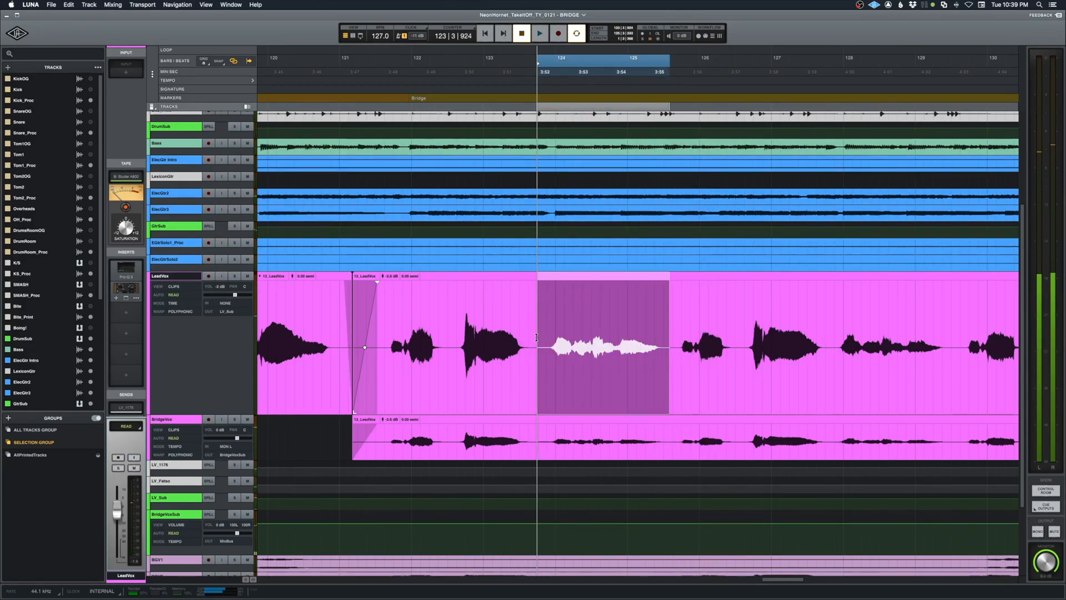
{"action": "key", "text": "super+e"}
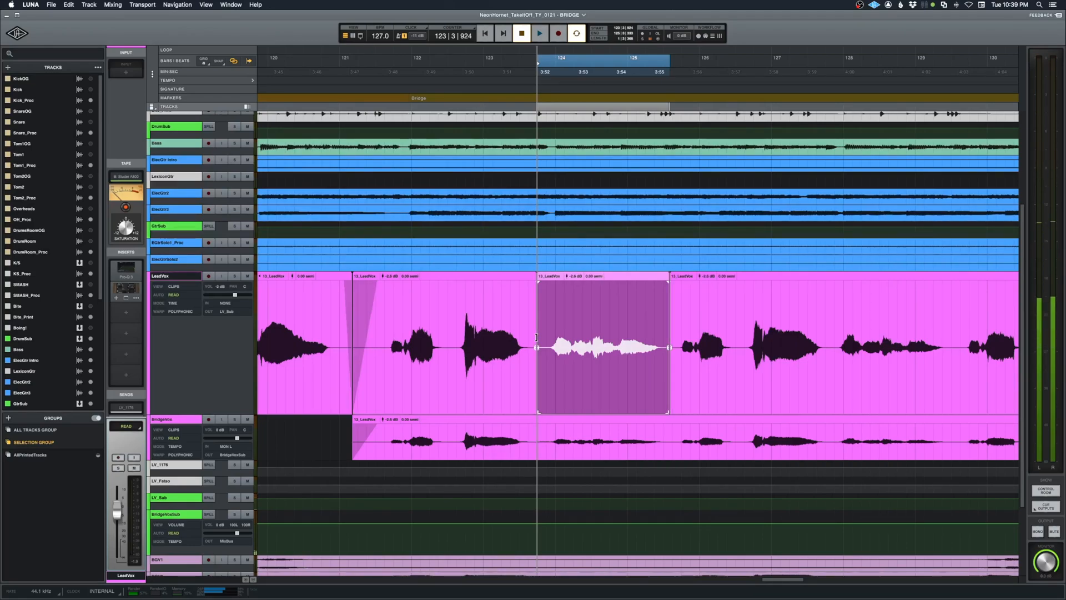
{"action": "key", "text": "super+m"}
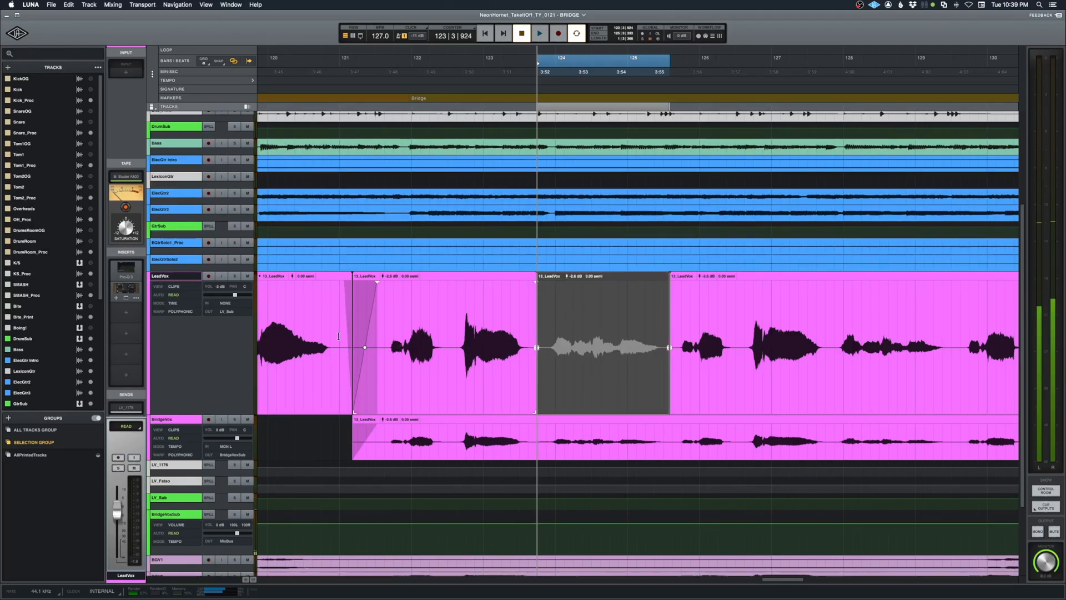
Step: During playback, split and mute the next two answering LeadVox phrases, from about bar 127 to 129 and bar 131 to 133
{"action": "left_click", "coordinate": [386, 323]}
{"action": "key", "text": "space"}
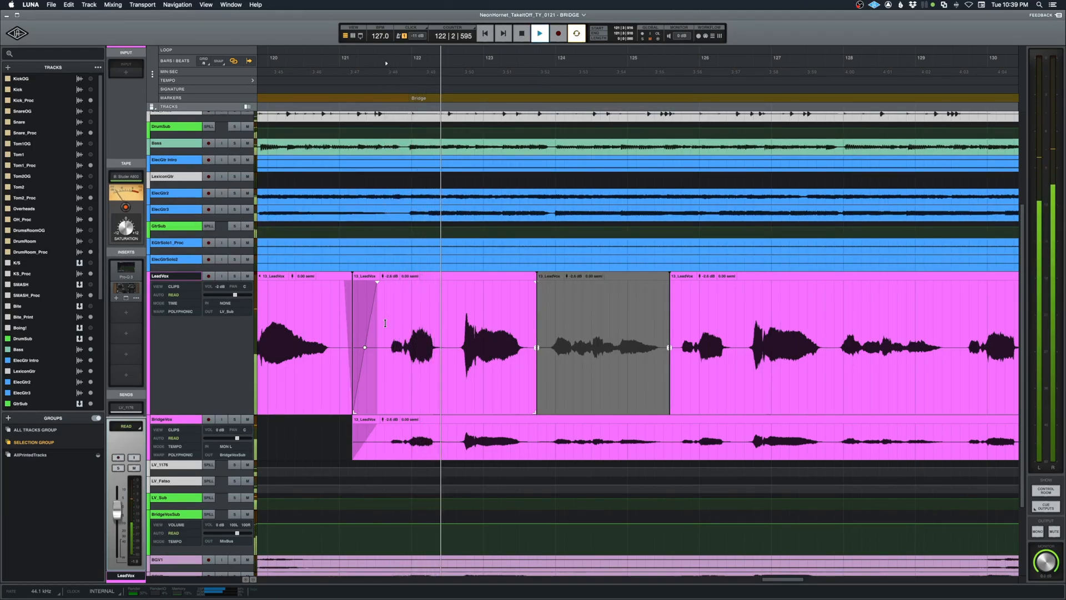
{"action": "scroll", "coordinate": [500, 333], "scroll_direction": "right", "scroll_amount": 1}
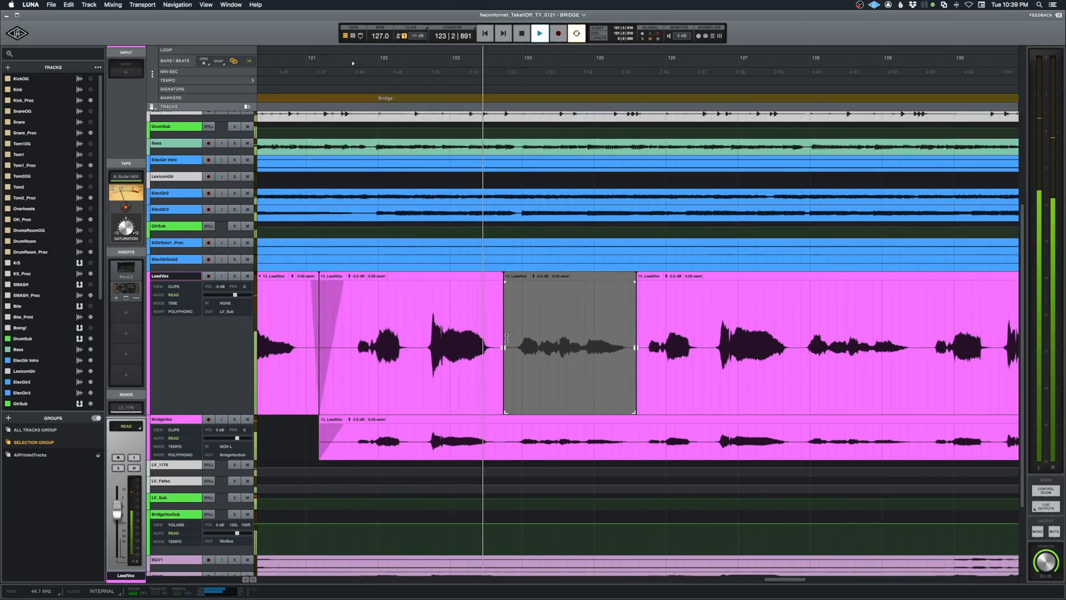
{"action": "scroll", "coordinate": [558, 340], "scroll_direction": "right", "scroll_amount": 5}
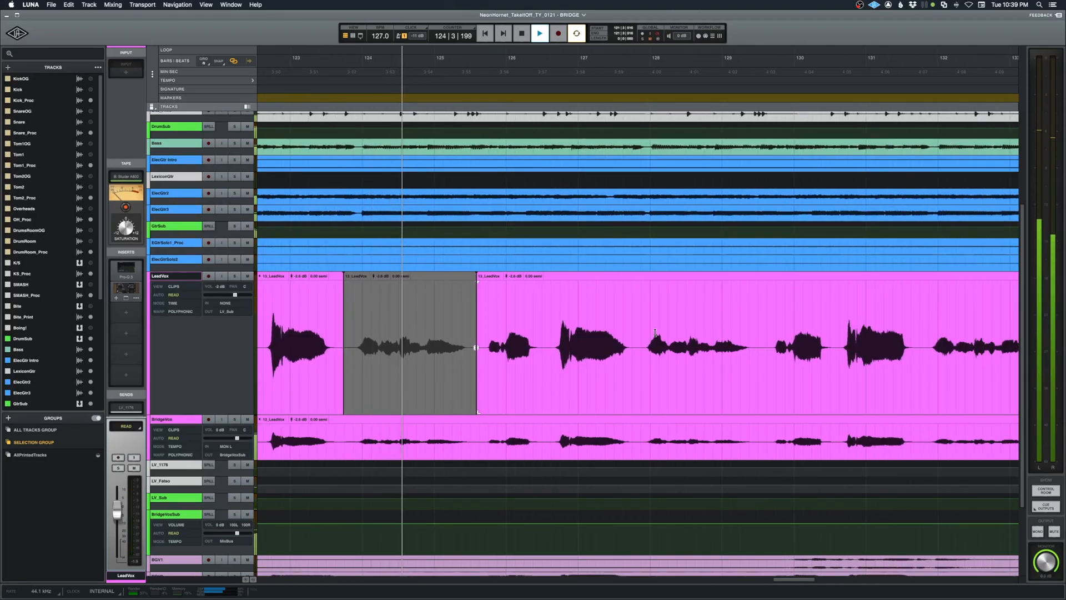
{"action": "left_click_drag", "start_coordinate": [642, 338], "coordinate": [764, 338]}
{"action": "scroll", "coordinate": [764, 338], "scroll_direction": "right", "scroll_amount": 10}
{"action": "left_click_drag", "start_coordinate": [600, 333], "coordinate": [725, 332]}
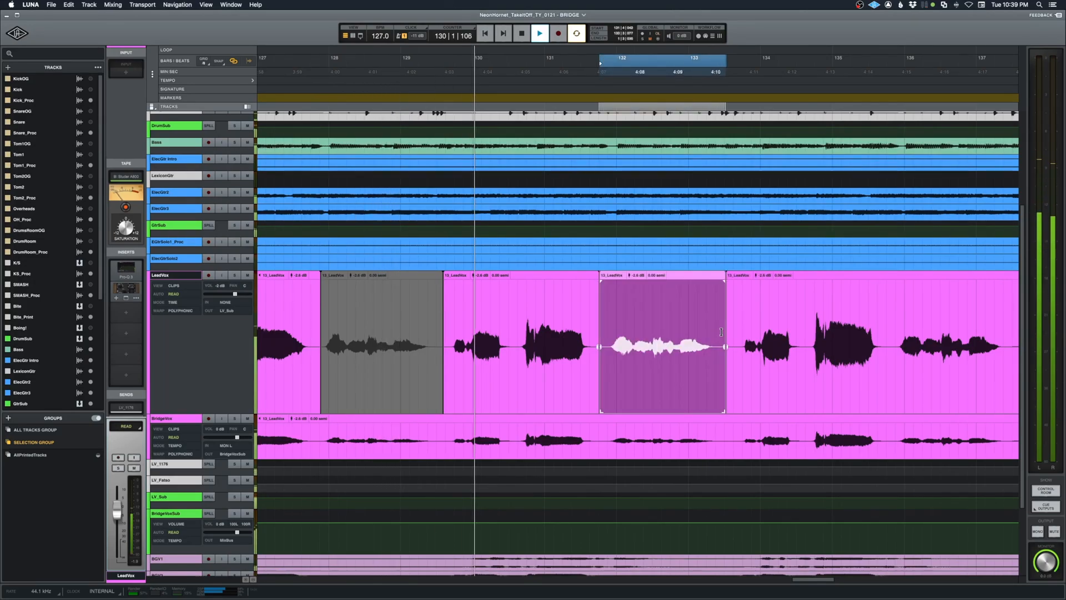
{"action": "key", "text": "super+m"}
Step: Split out and mute the last answering LeadVox phrase, from about bar 135 to 137, and stop playback
{"action": "scroll", "coordinate": [725, 331], "scroll_direction": "right", "scroll_amount": 3}
{"action": "scroll", "coordinate": [724, 331], "scroll_direction": "right", "scroll_amount": 5}
{"action": "left_click_drag", "start_coordinate": [519, 339], "coordinate": [633, 339]}
{"action": "key", "text": "super+m"}
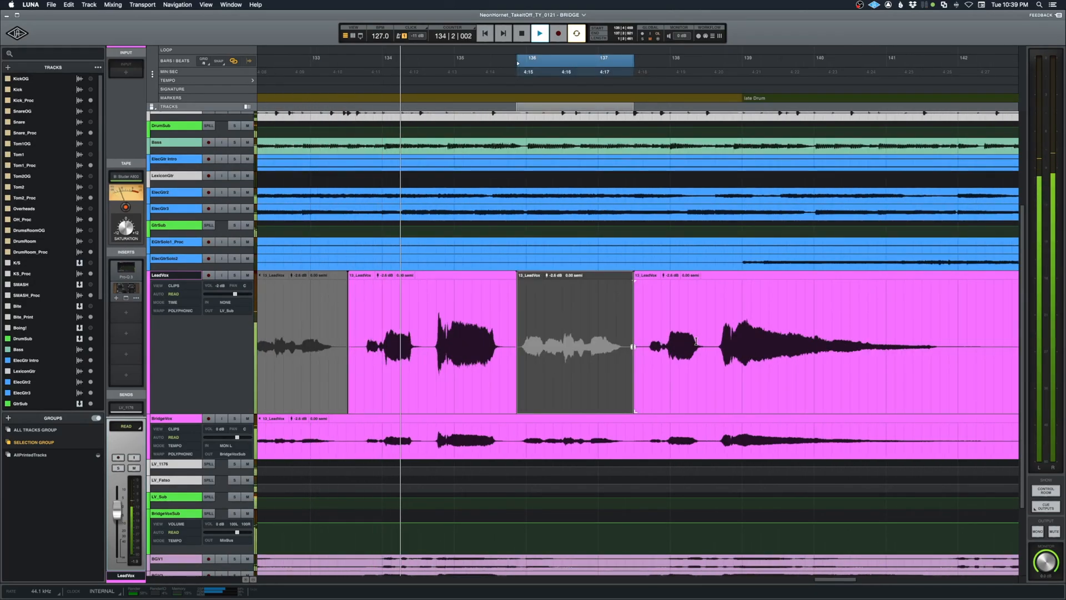
{"action": "scroll", "coordinate": [690, 344], "scroll_direction": "right", "scroll_amount": 3}
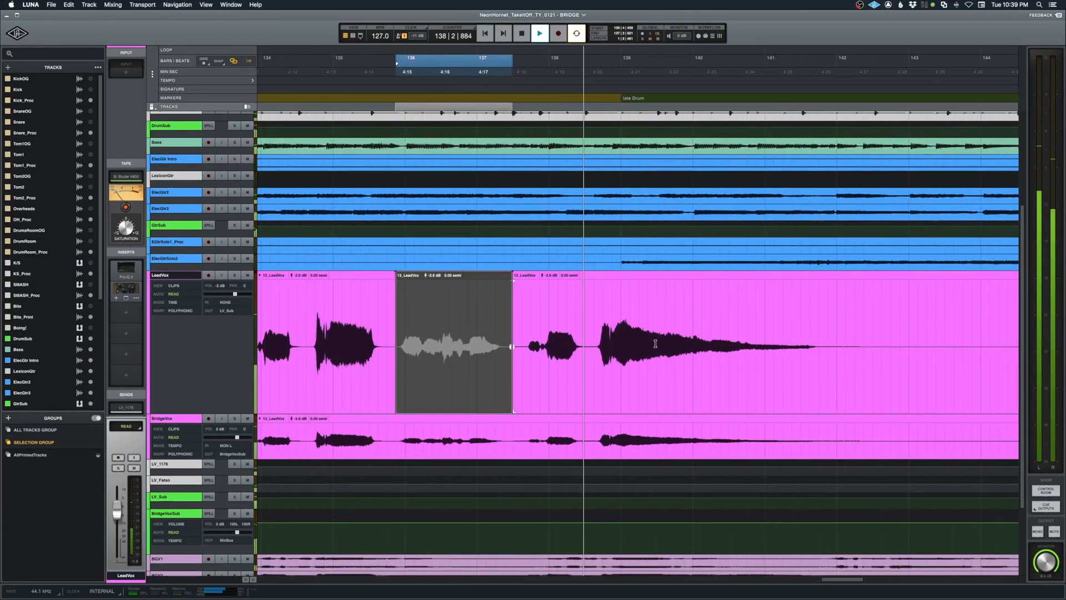
{"action": "key", "text": "space"}
Step: Play the song from the second chorus, about bar 106, towards the bridge in the full-song timeline, and switch to the mixer
{"action": "scroll", "coordinate": [590, 340], "scroll_direction": "left", "scroll_amount": 5}
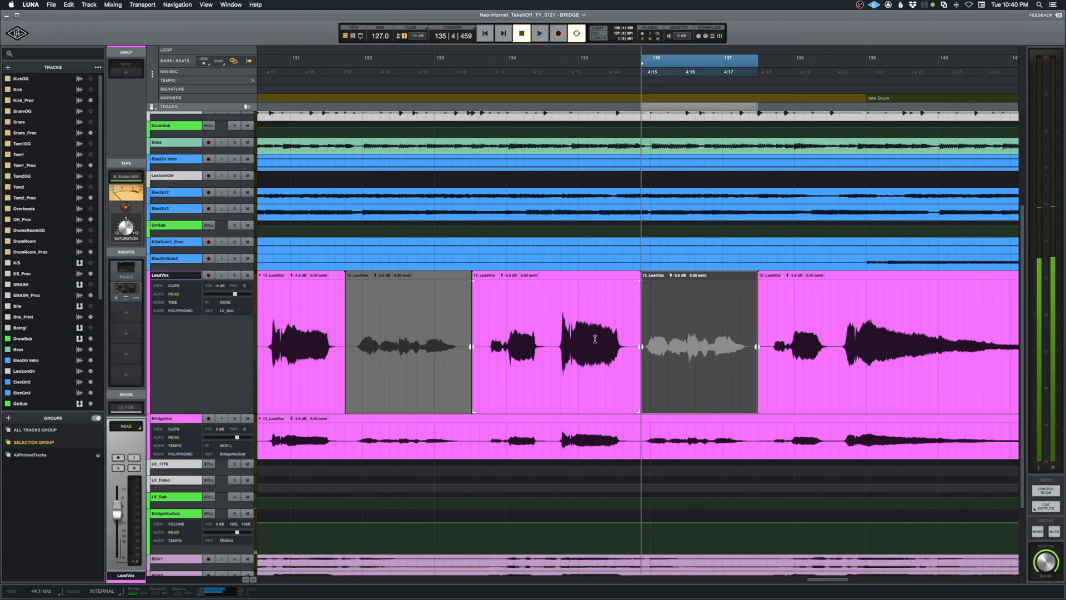
{"action": "key", "text": "z"}
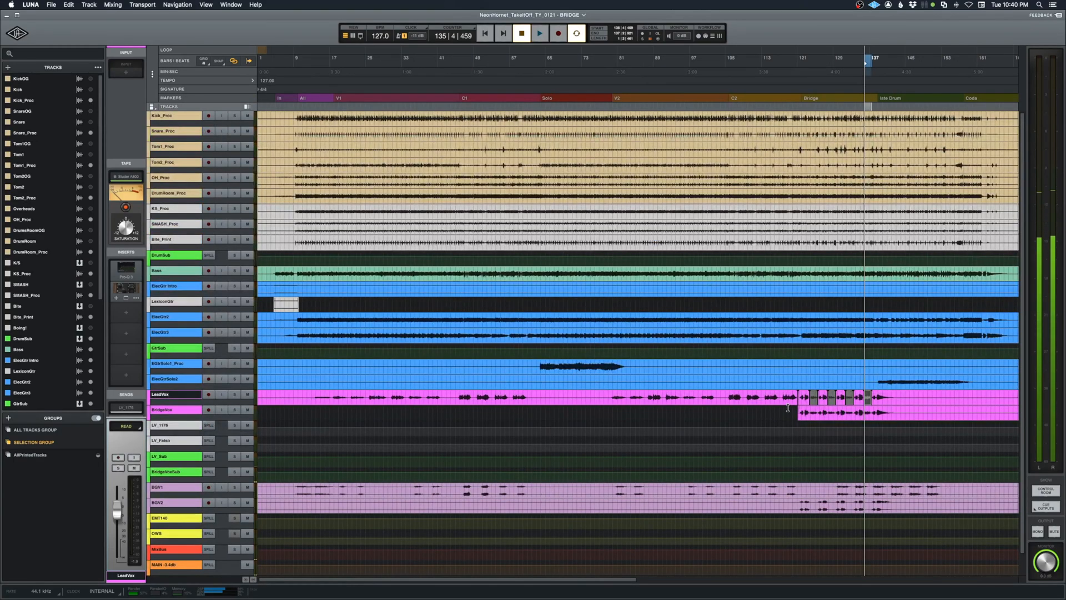
{"action": "left_click", "coordinate": [729, 414]}
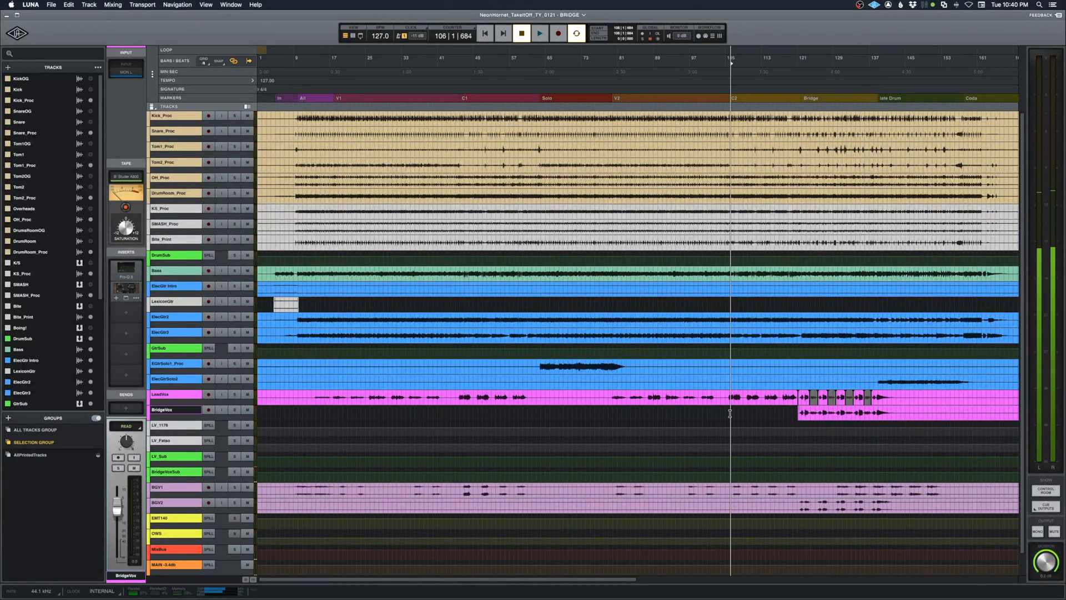
{"action": "key", "text": "space"}
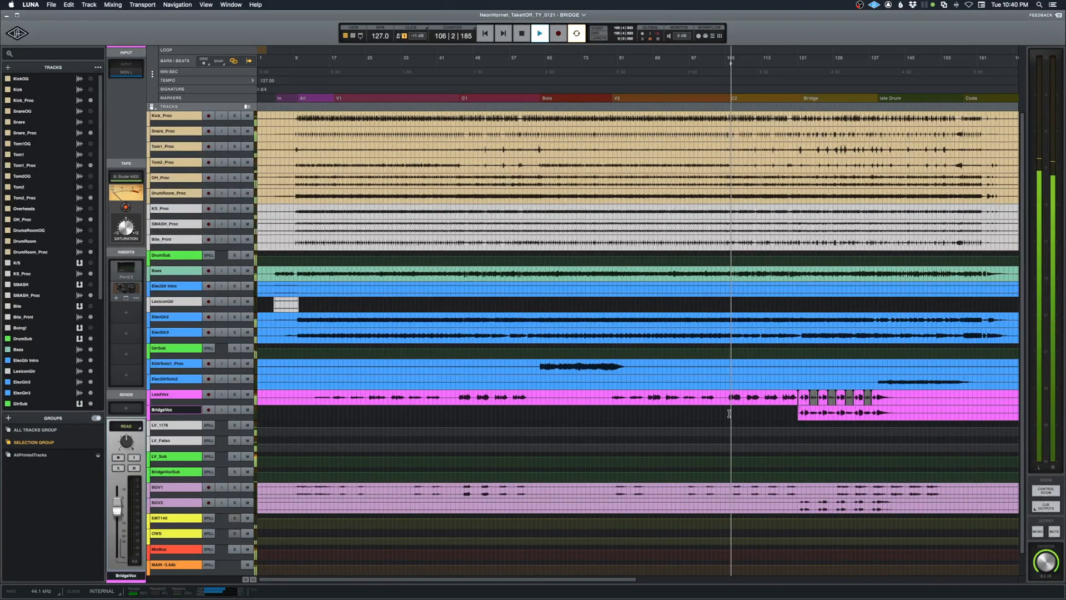
{"action": "key", "text": "super+equal"}
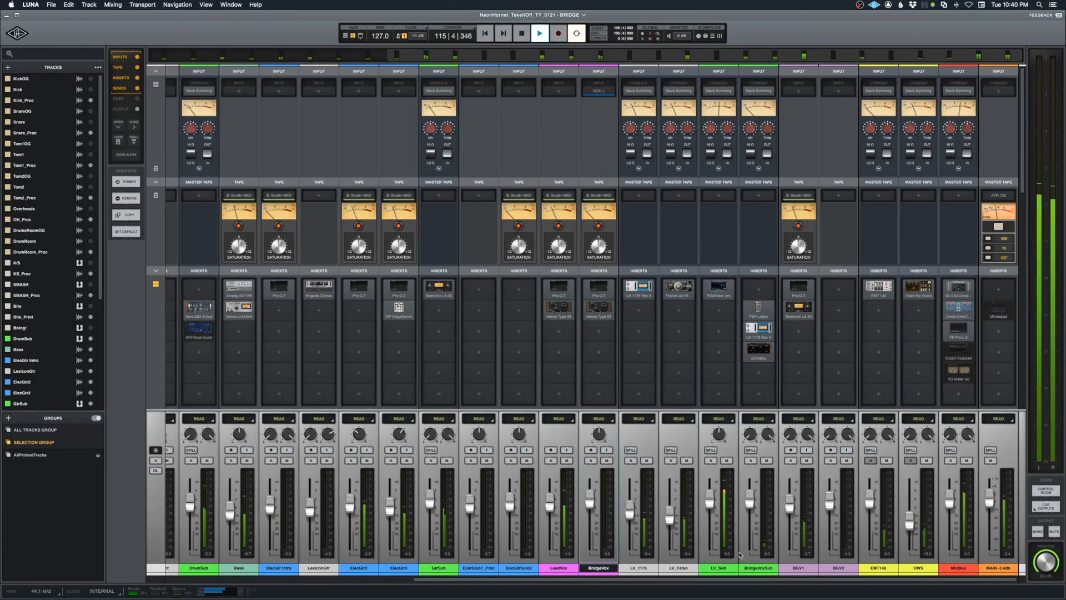
Step: Check the MixBus level going into the bridge with the VU Meter plug-in, and close the NUGEN Visualizer and VU Meter windows
{"action": "left_click", "coordinate": [969, 359]}
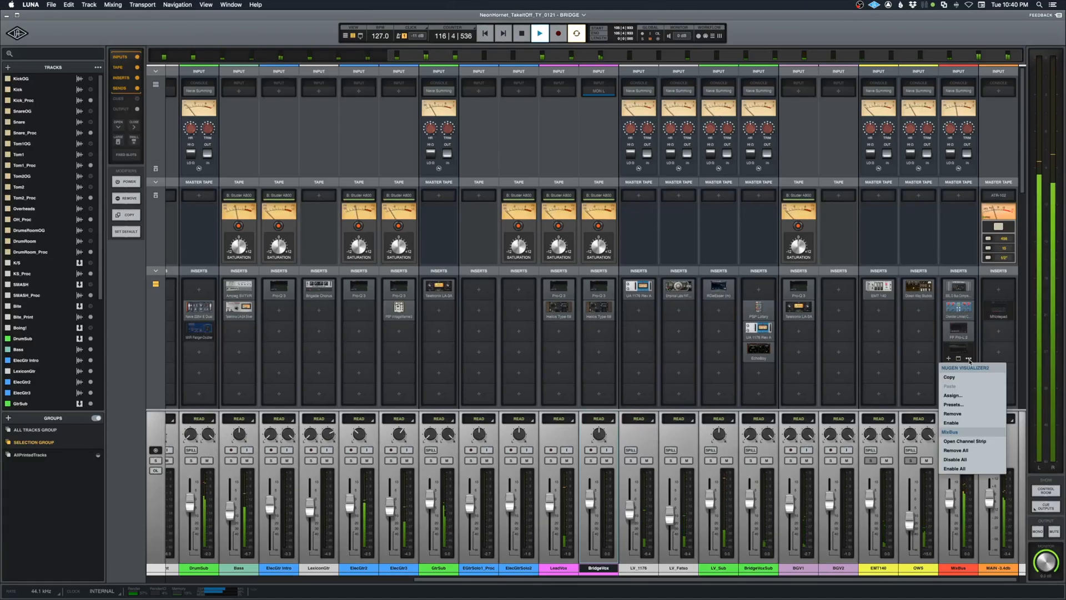
{"action": "left_click", "coordinate": [965, 354]}
{"action": "left_click", "coordinate": [961, 371]}
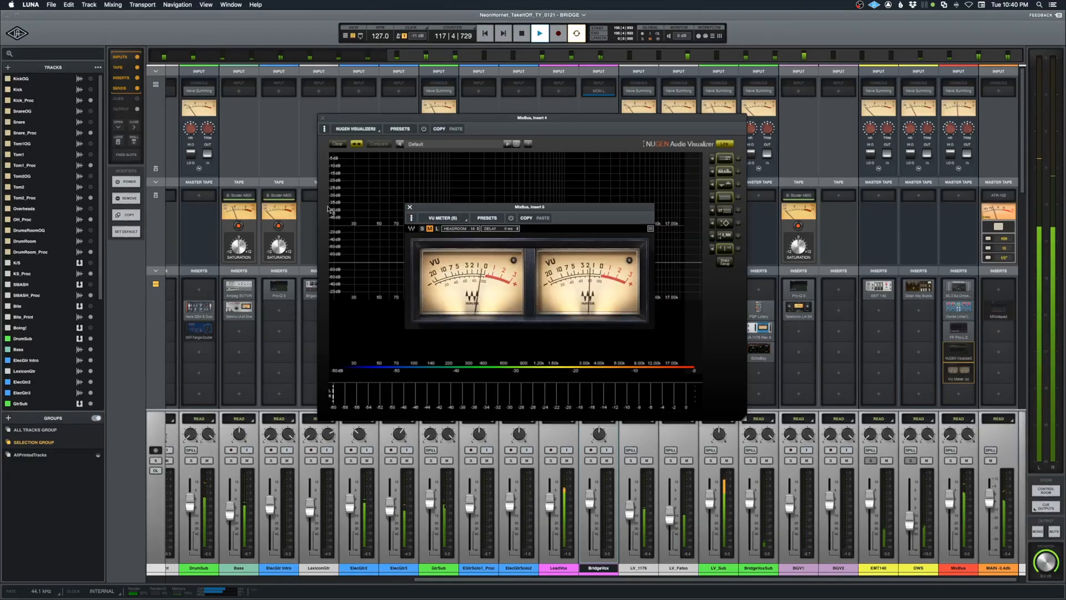
{"action": "left_click", "coordinate": [323, 119]}
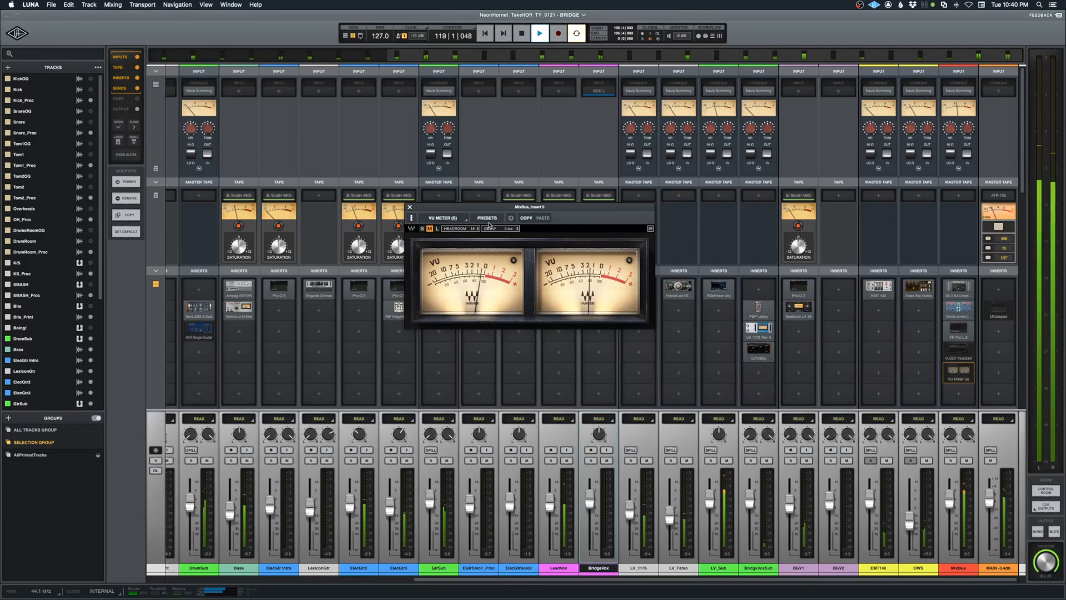
{"action": "left_click", "coordinate": [511, 218]}
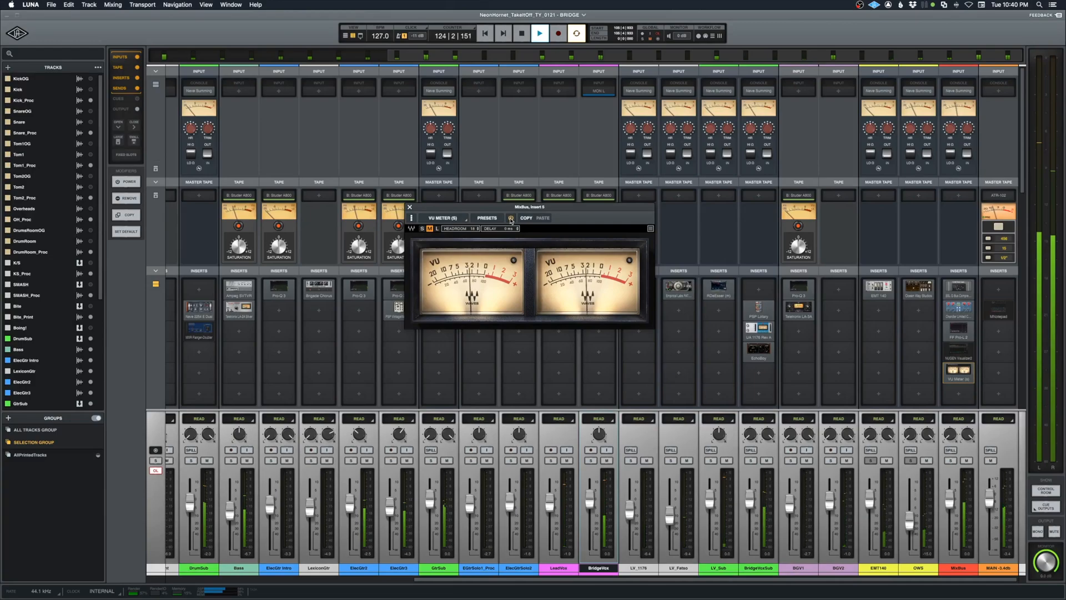
{"action": "left_click", "coordinate": [410, 206]}
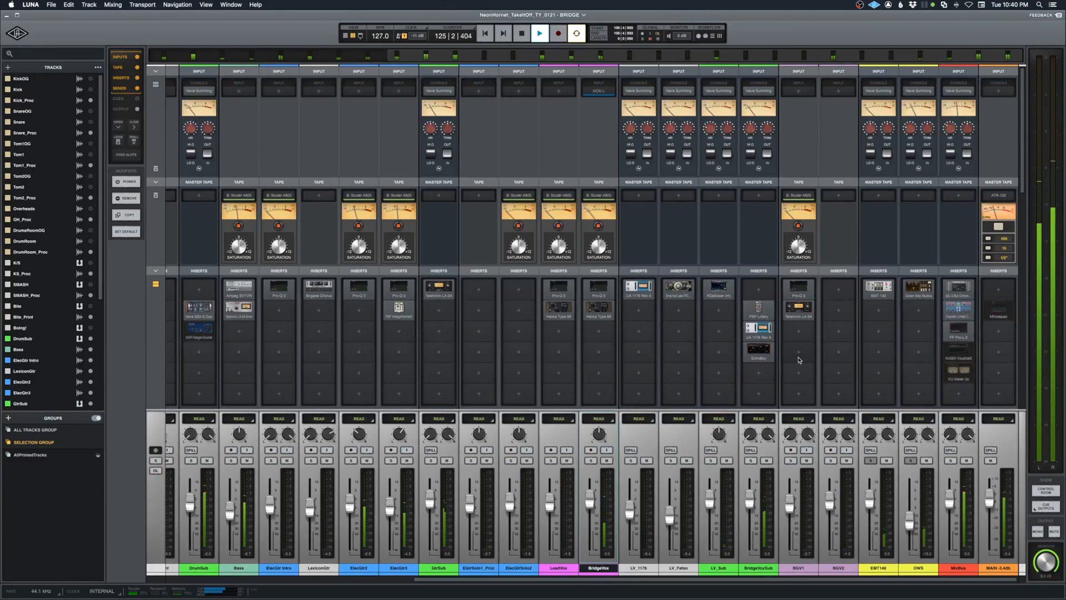
Step: Lower the mix of the PSP L'otary rotary speaker on BridgeVoxSub to 81.4% during playback
{"action": "left_click", "coordinate": [758, 306]}
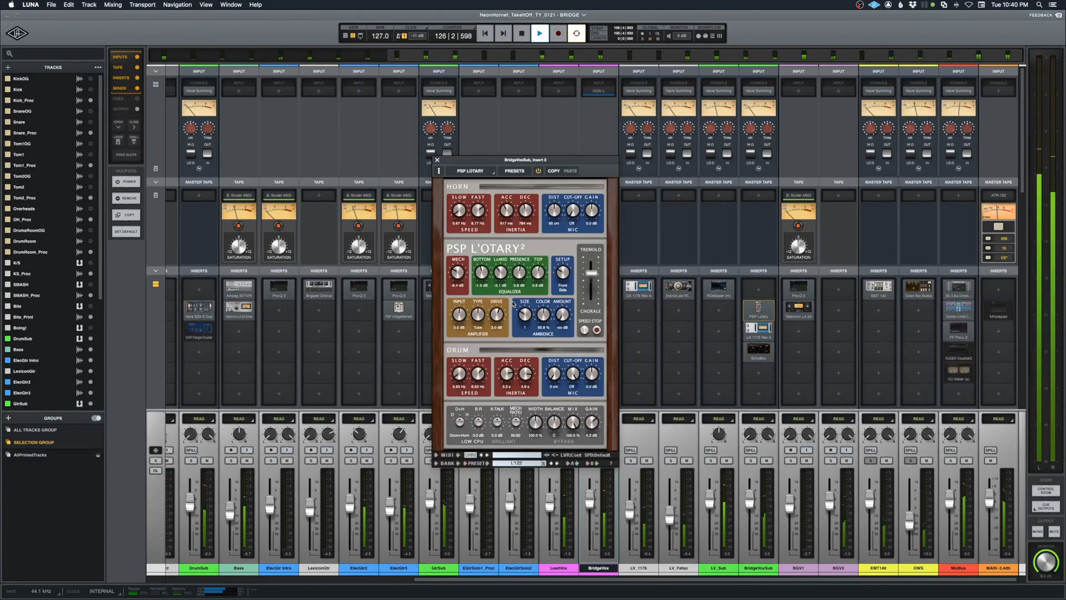
{"action": "mouse_move", "coordinate": [572, 424]}
{"action": "left_mouse_down"}
{"action": "mouse_move", "coordinate": [573, 448]}
{"action": "mouse_move", "coordinate": [574, 424]}
{"action": "left_mouse_up"}
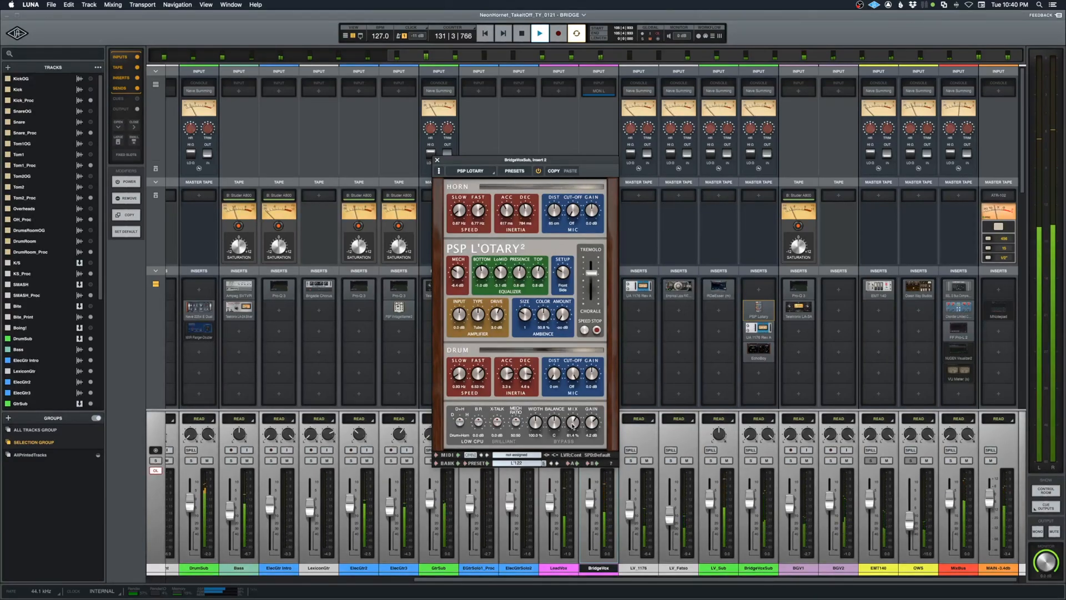
Step: Raise the PSP L'otary mix on BridgeVoxSub slightly during playback, and close the plug-in window
{"action": "left_click_drag", "start_coordinate": [573, 433], "coordinate": [575, 423]}
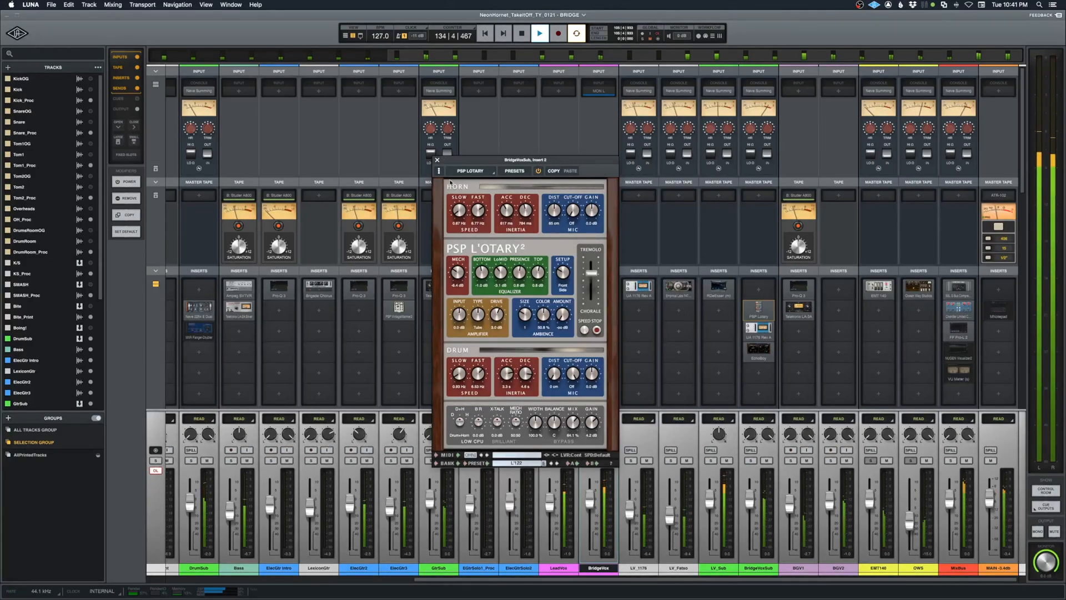
{"action": "left_click", "coordinate": [437, 161]}
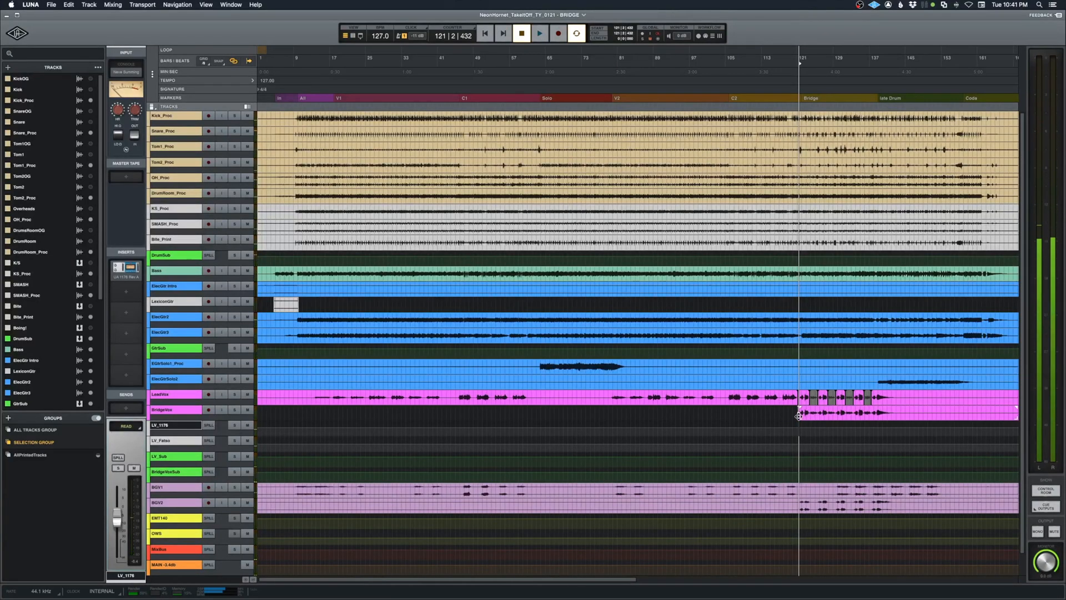
Step: Create a mono bus named EP34 next to LV_Fatso in the mixer
{"action": "left_click", "coordinate": [703, 391]}
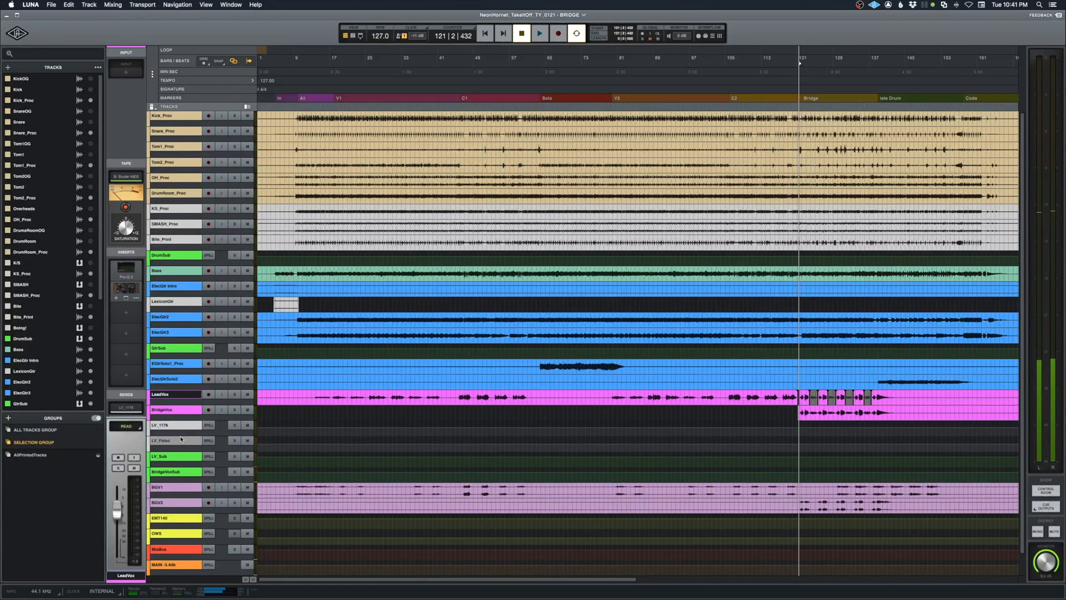
{"action": "key", "text": "super+equal"}
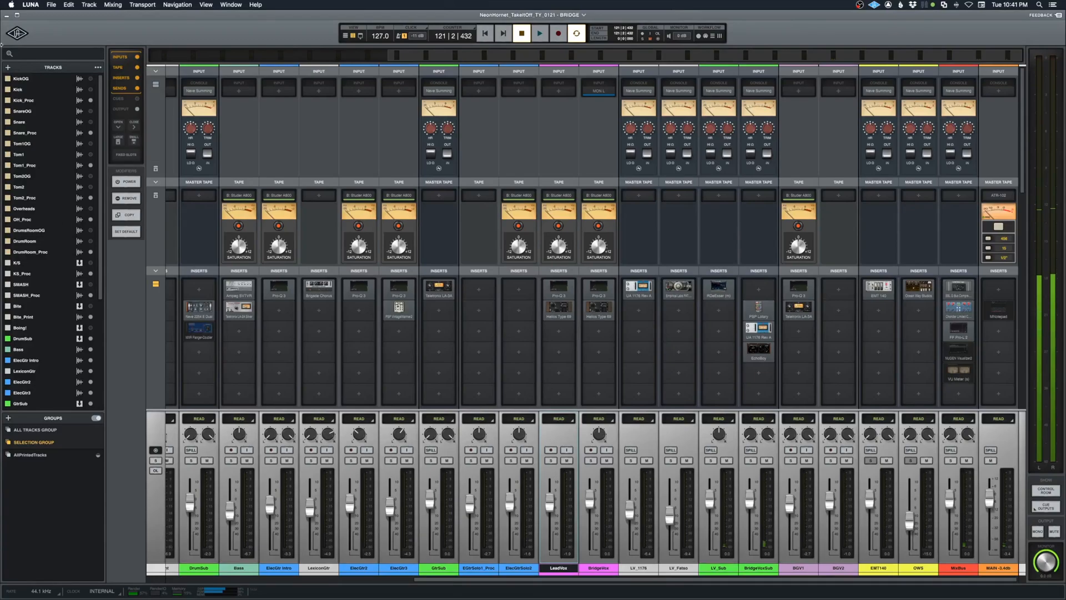
{"action": "left_click", "coordinate": [679, 568]}
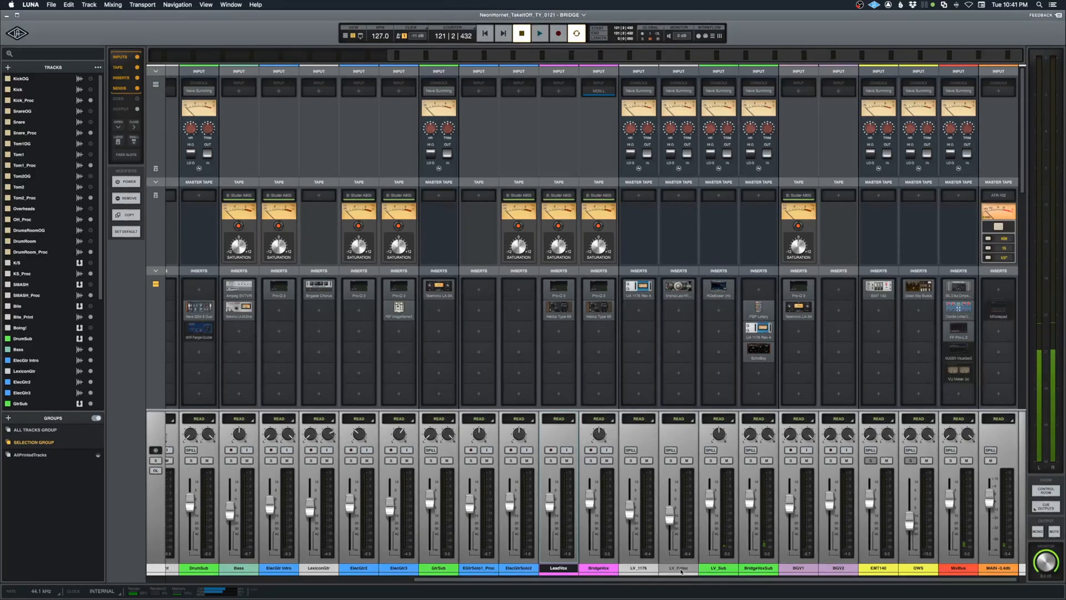
{"action": "left_click", "coordinate": [8, 65]}
{"action": "left_click", "coordinate": [17, 103]}
{"action": "left_click", "coordinate": [86, 89]}
{"action": "left_click", "coordinate": [84, 99]}
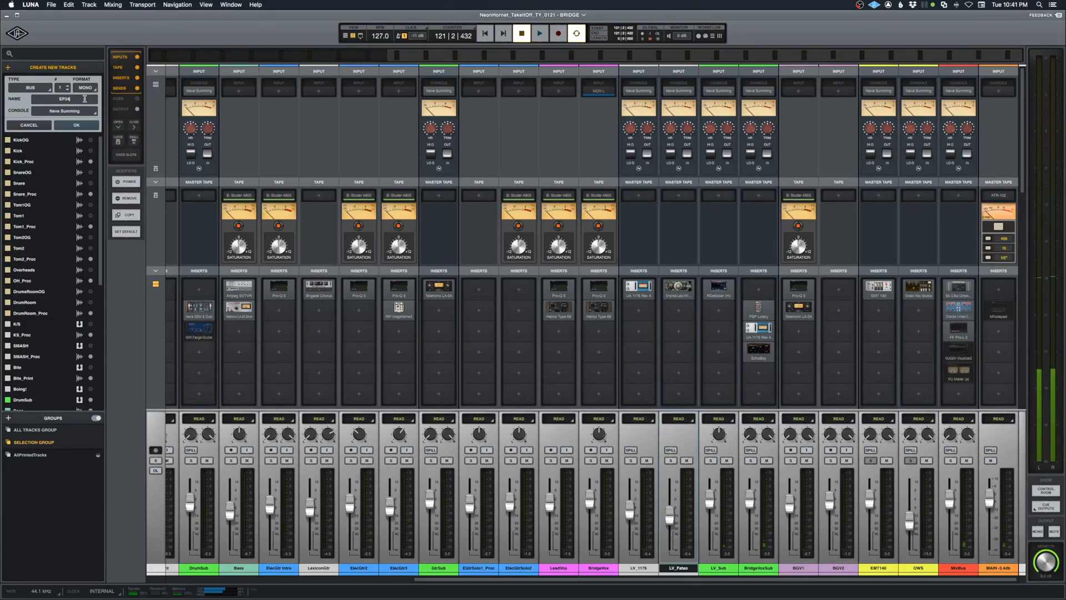
{"action": "type", "text": "EP34"}
{"action": "key", "text": "Return"}
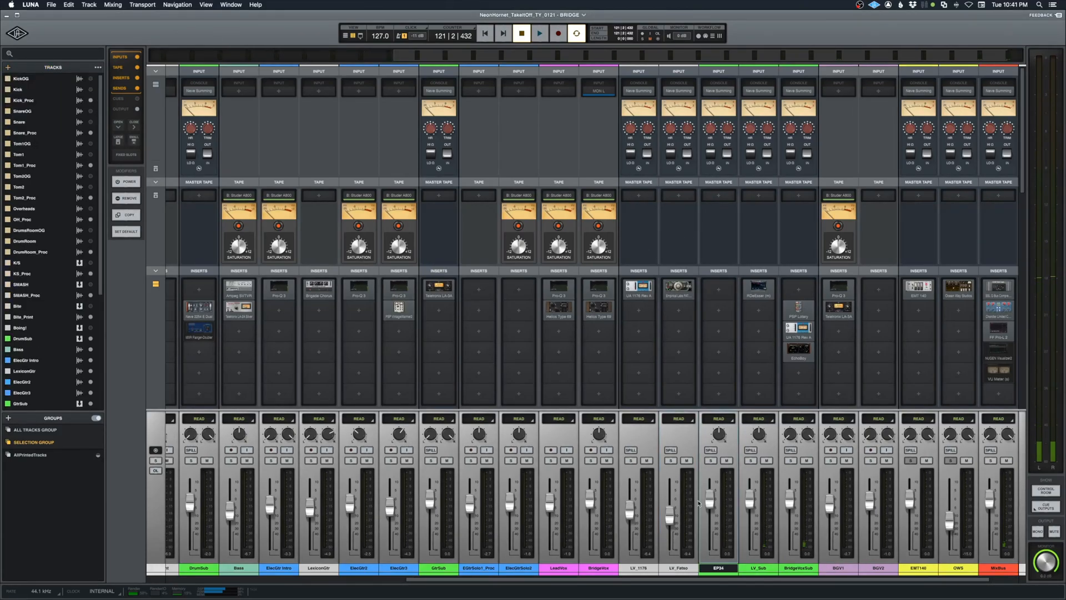
Step: Recolour the EP34 bus light grey and route its output to LV_Sub
{"action": "left_click", "coordinate": [719, 575]}
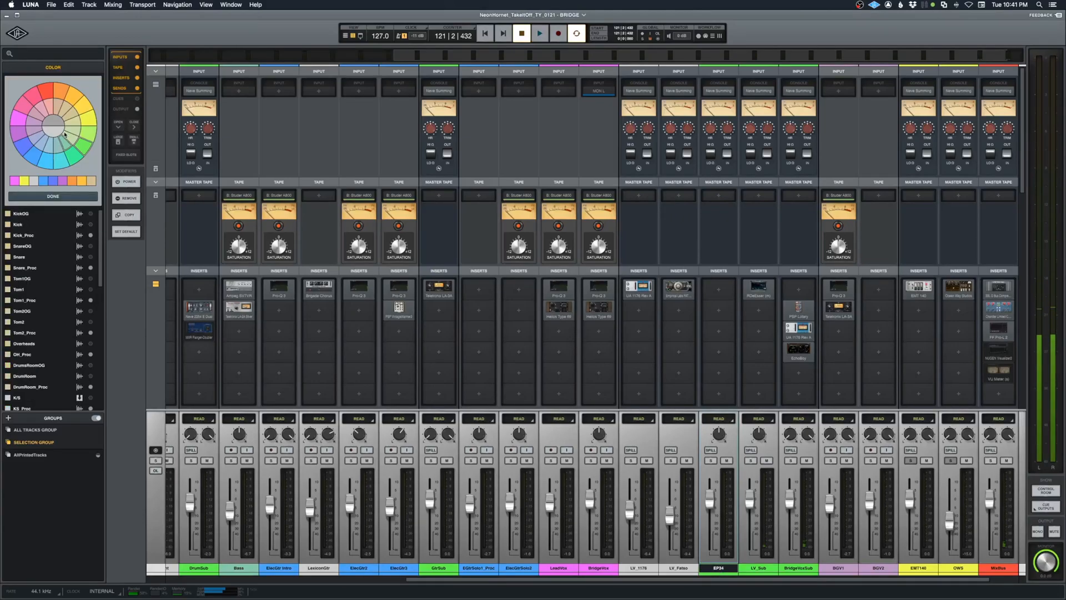
{"action": "scroll", "coordinate": [727, 375], "scroll_direction": "down", "scroll_amount": 6}
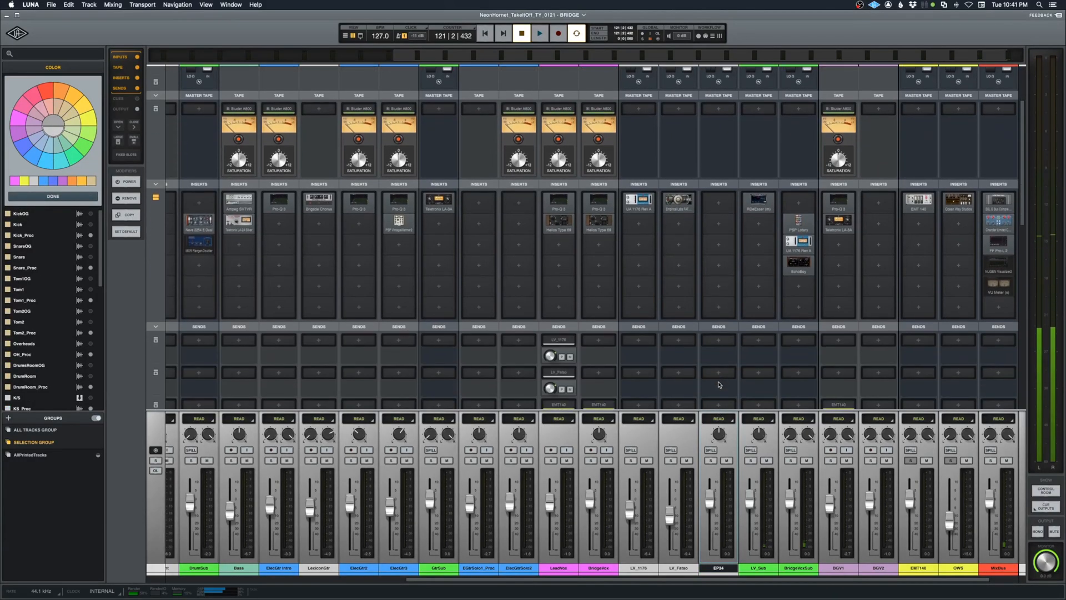
{"action": "scroll", "coordinate": [719, 385], "scroll_direction": "down", "scroll_amount": 3}
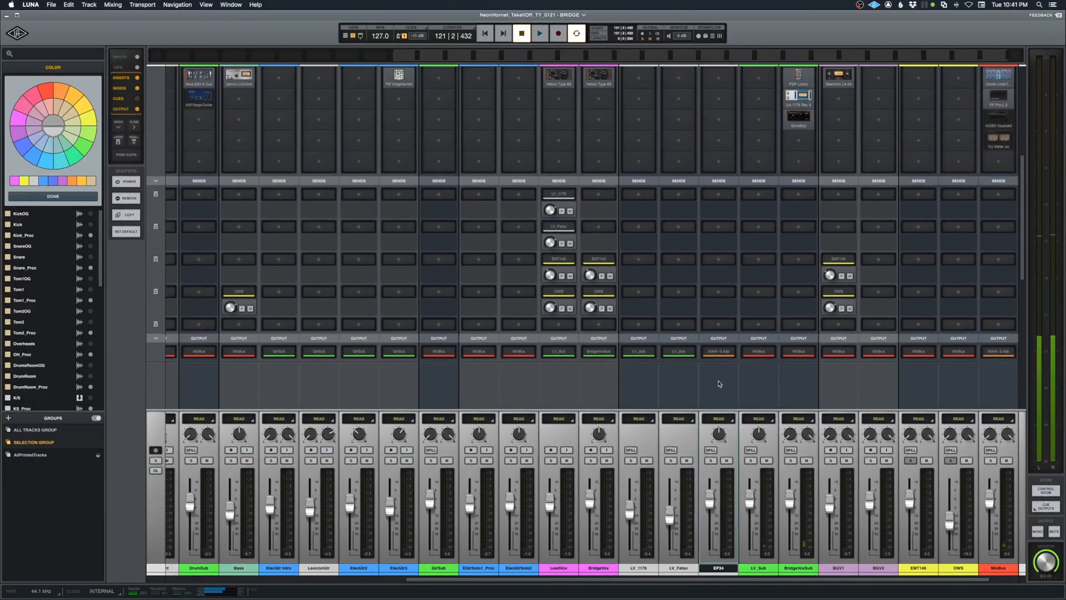
{"action": "left_click", "coordinate": [717, 351]}
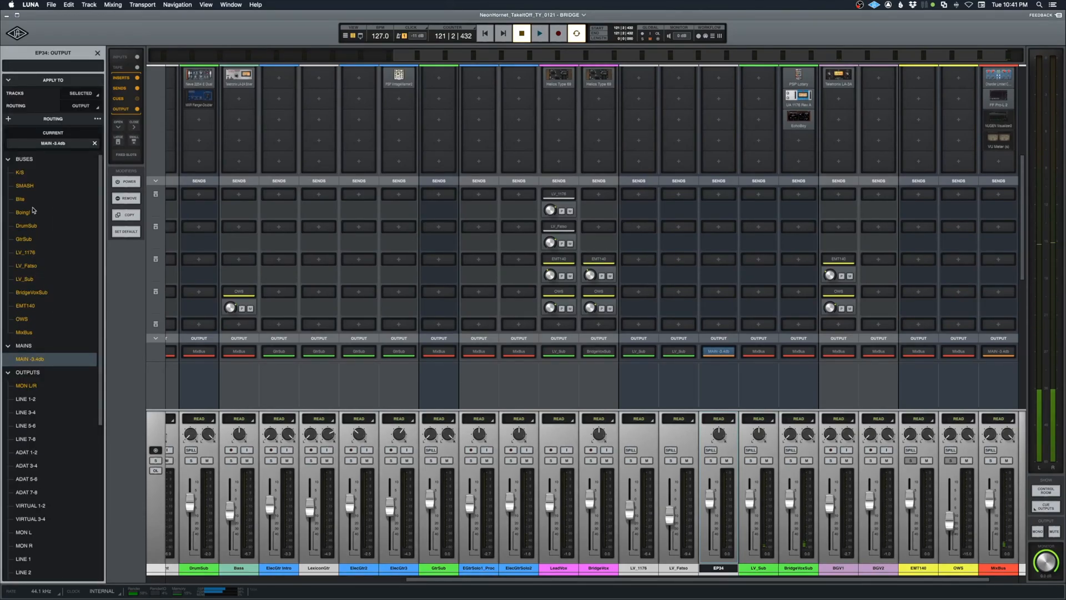
{"action": "left_click", "coordinate": [36, 280]}
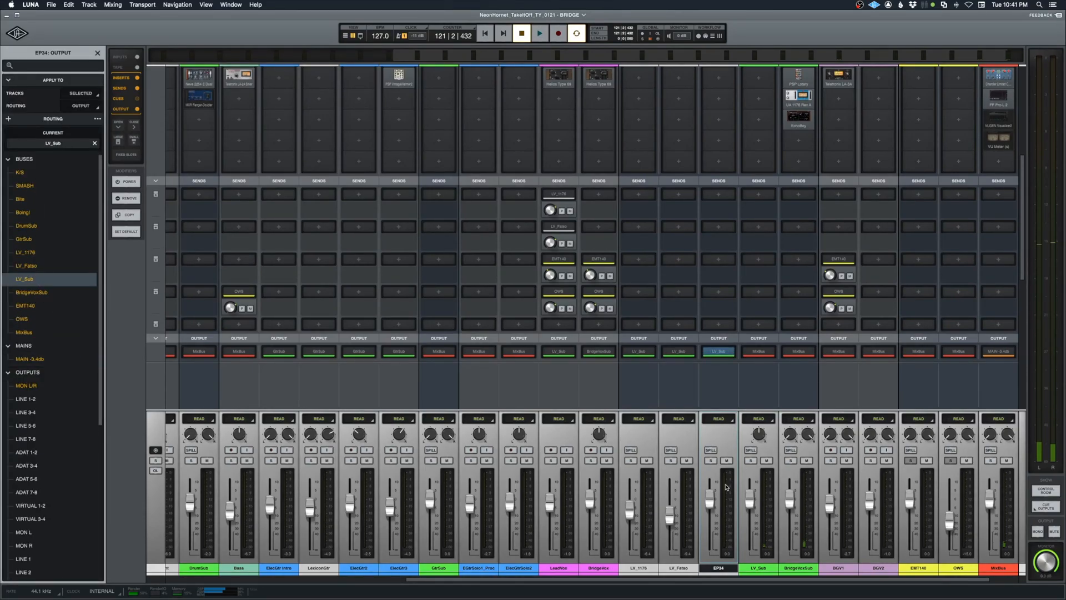
Step: Add a send to the EP34 bus in the fifth send slot of LeadVox
{"action": "scroll", "coordinate": [729, 353], "scroll_direction": "up", "scroll_amount": 5}
{"action": "scroll", "coordinate": [718, 319], "scroll_direction": "down", "scroll_amount": 5}
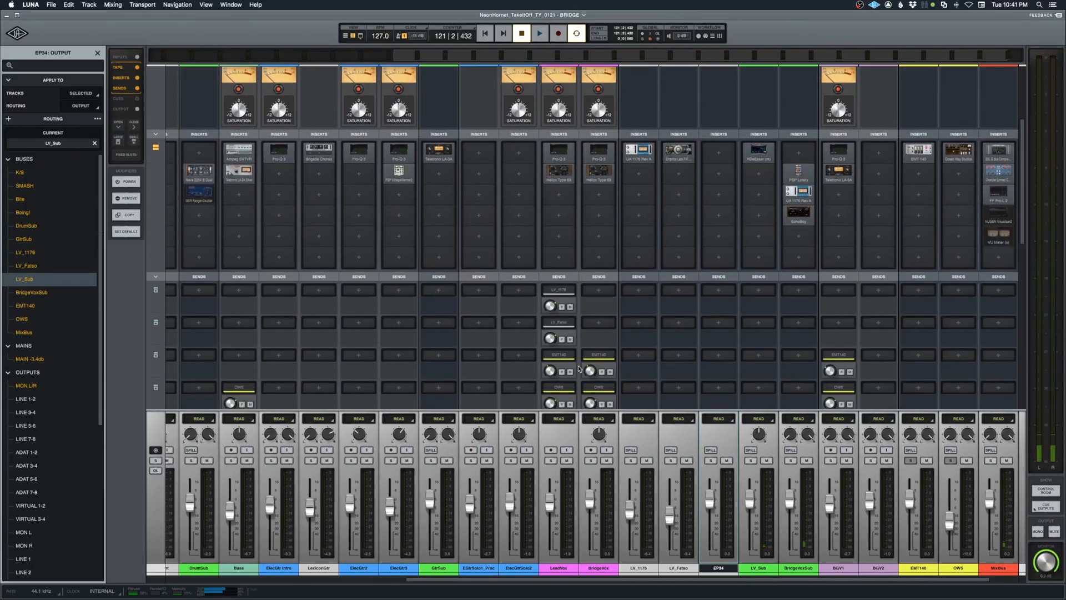
{"action": "left_click", "coordinate": [559, 300]}
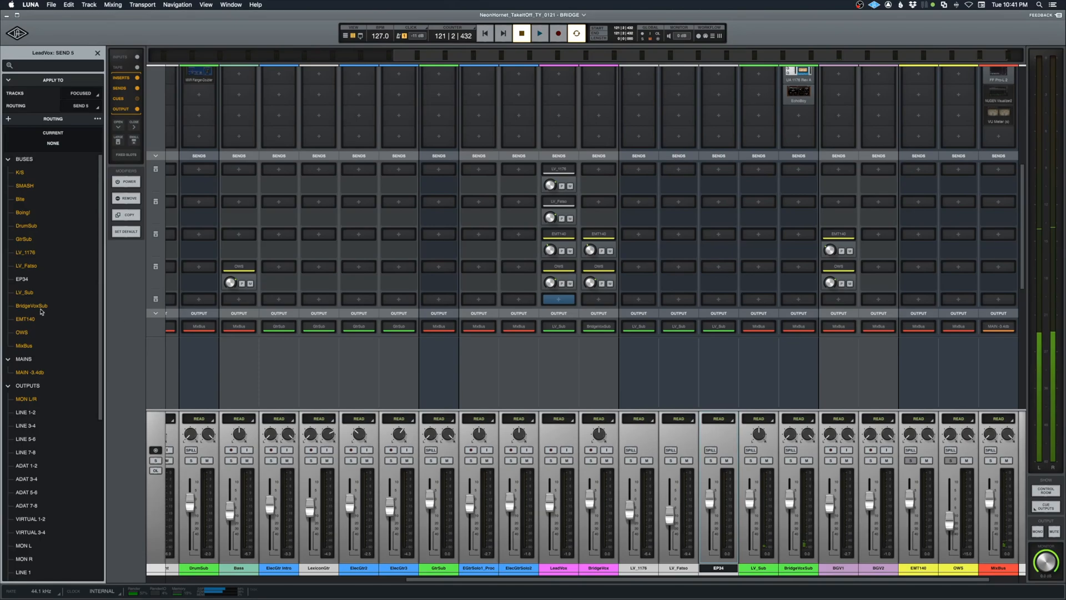
{"action": "left_click", "coordinate": [25, 279]}
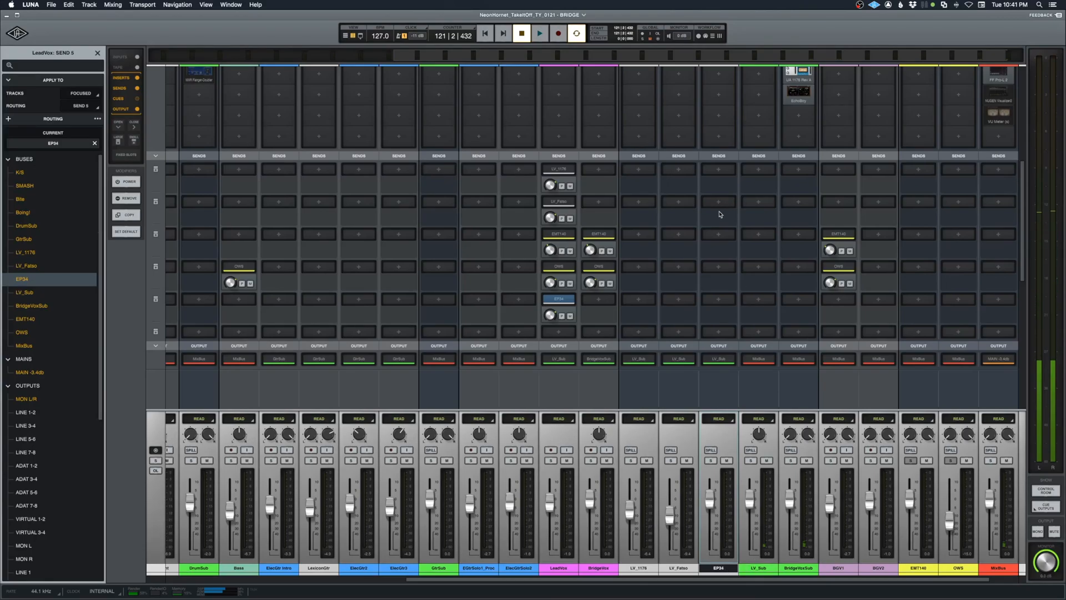
Step: Load the EP-34 Tape Echo plug-in in the second insert slot of the EP34 bus
{"action": "scroll", "coordinate": [716, 281], "scroll_direction": "up", "scroll_amount": 10}
{"action": "left_click", "coordinate": [719, 310]}
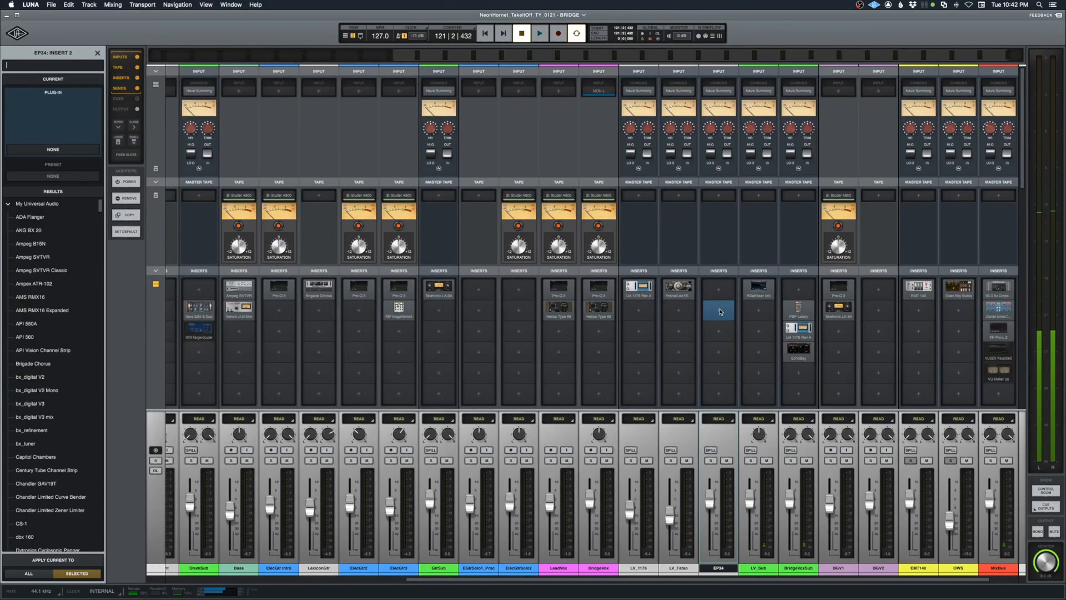
{"action": "type", "text": "ep"}
{"action": "scroll", "coordinate": [720, 311], "scroll_direction": "down", "scroll_amount": 1}
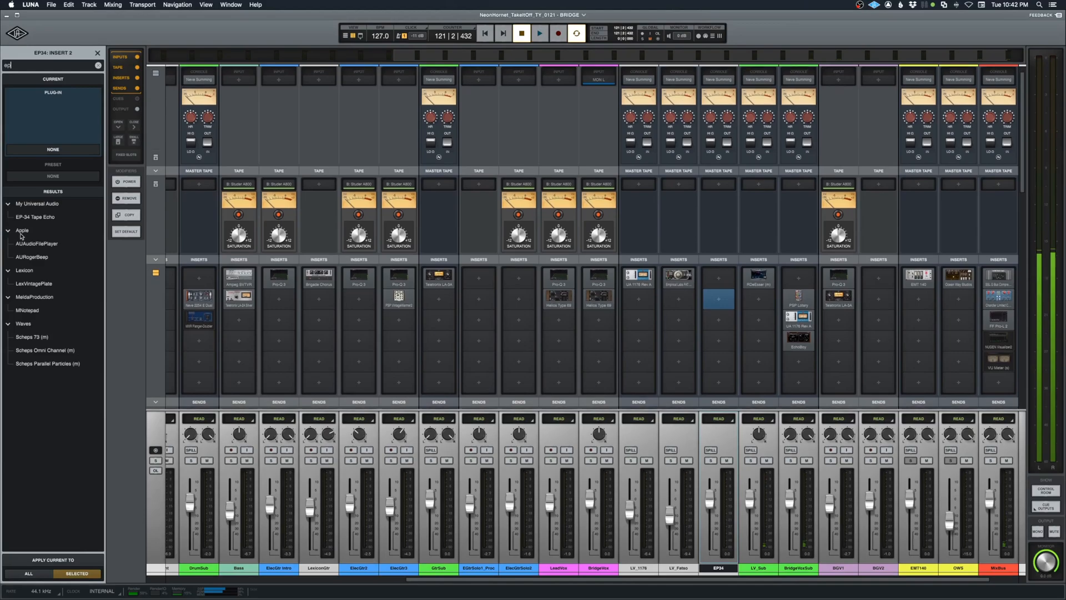
{"action": "double_click", "coordinate": [50, 218]}
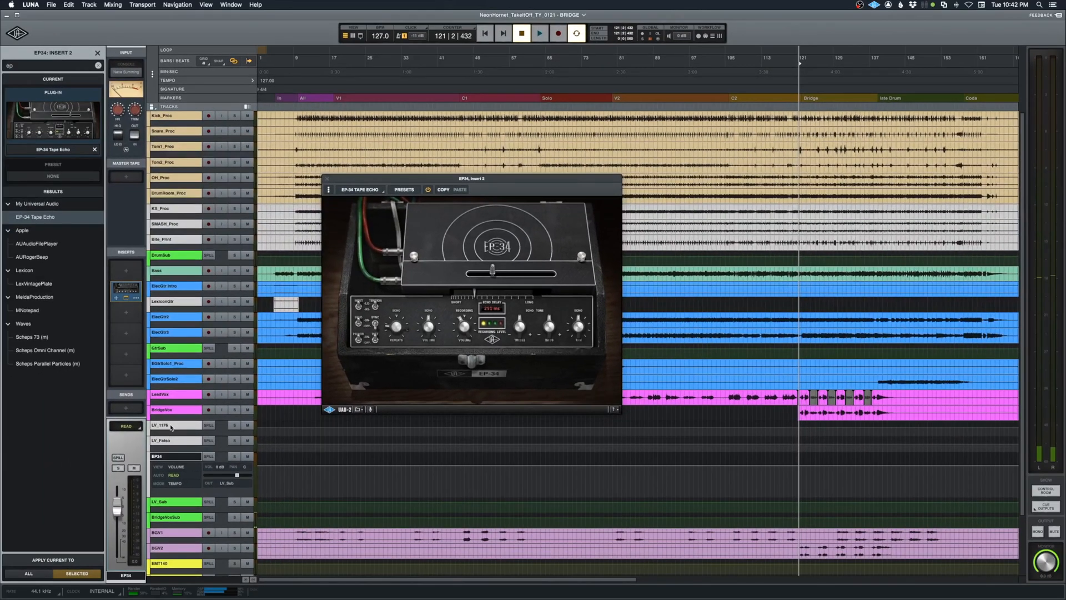
Step: Audition the tape echo on the bridge with LeadVox soloed and in the full mix, lengthening the echo delay
{"action": "left_click", "coordinate": [235, 395]}
{"action": "key", "text": "space"}
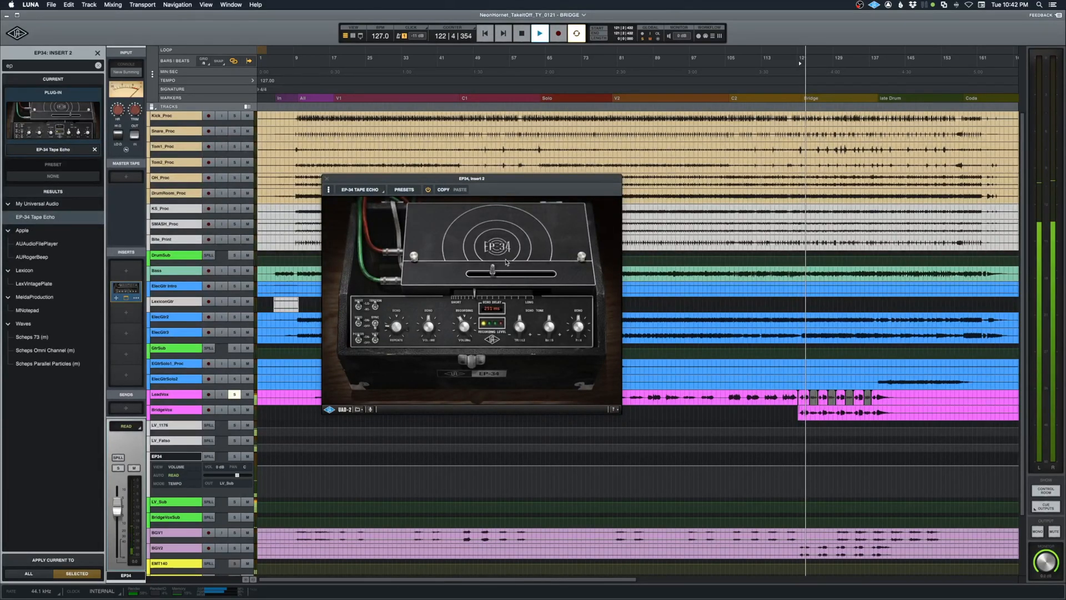
{"action": "key", "text": "space"}
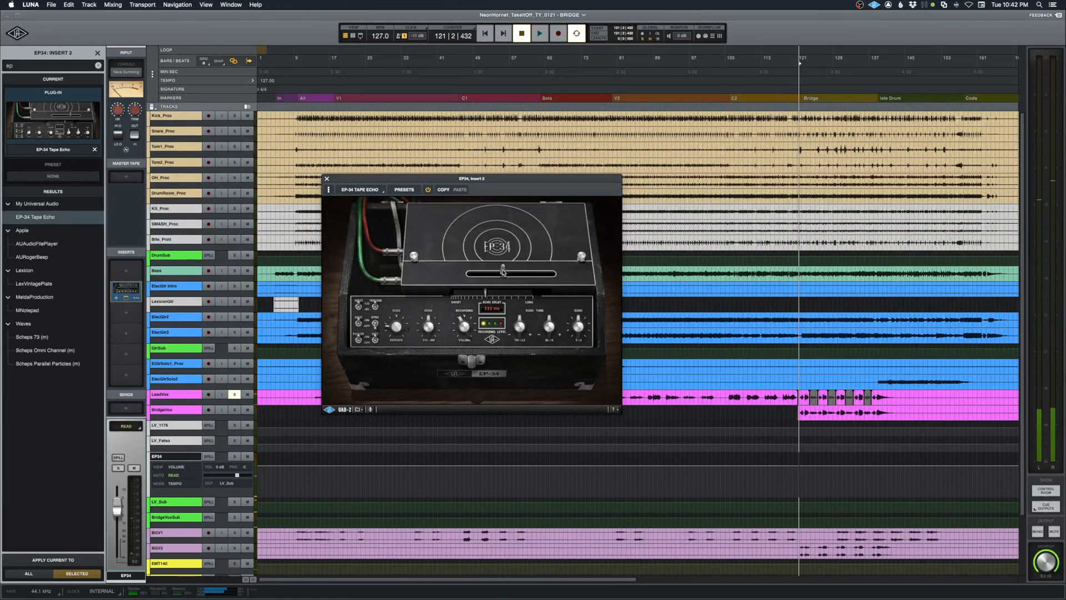
{"action": "key", "text": "space"}
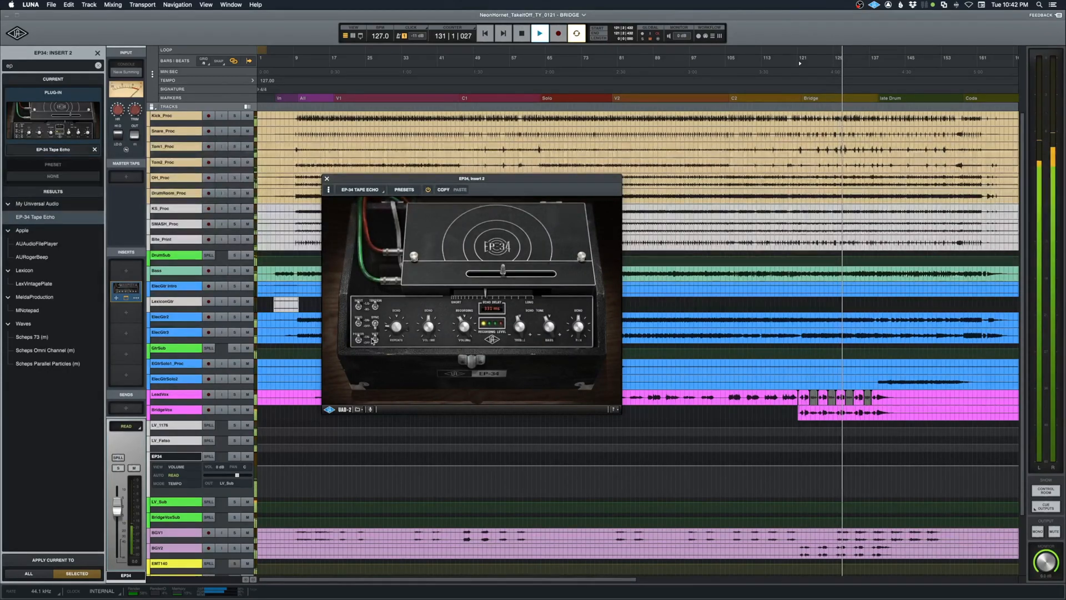
{"action": "key", "text": "space"}
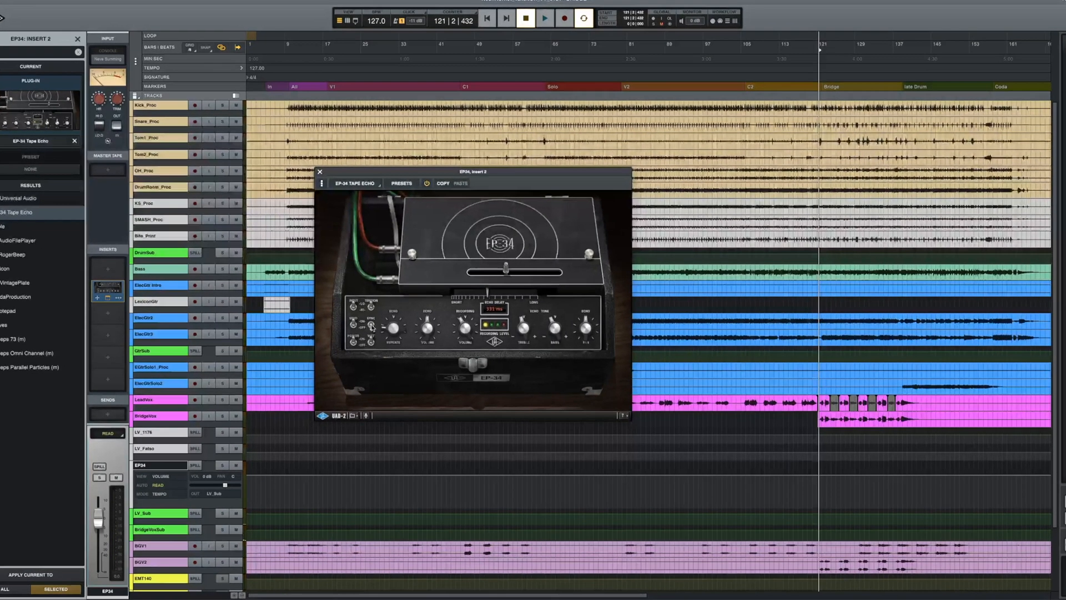
Step: Sync the tape echo to tempo, set its delay to 1/8D with LeadVox soloed, and close the plug-in once LeadVox is unsoloed
{"action": "left_click", "coordinate": [376, 324]}
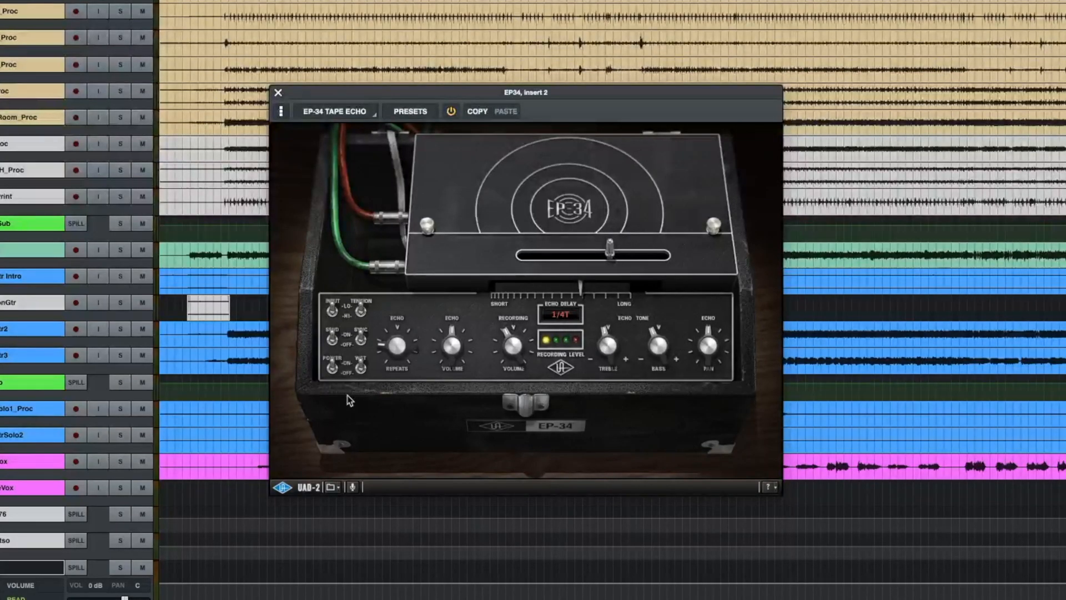
{"action": "left_click", "coordinate": [127, 463]}
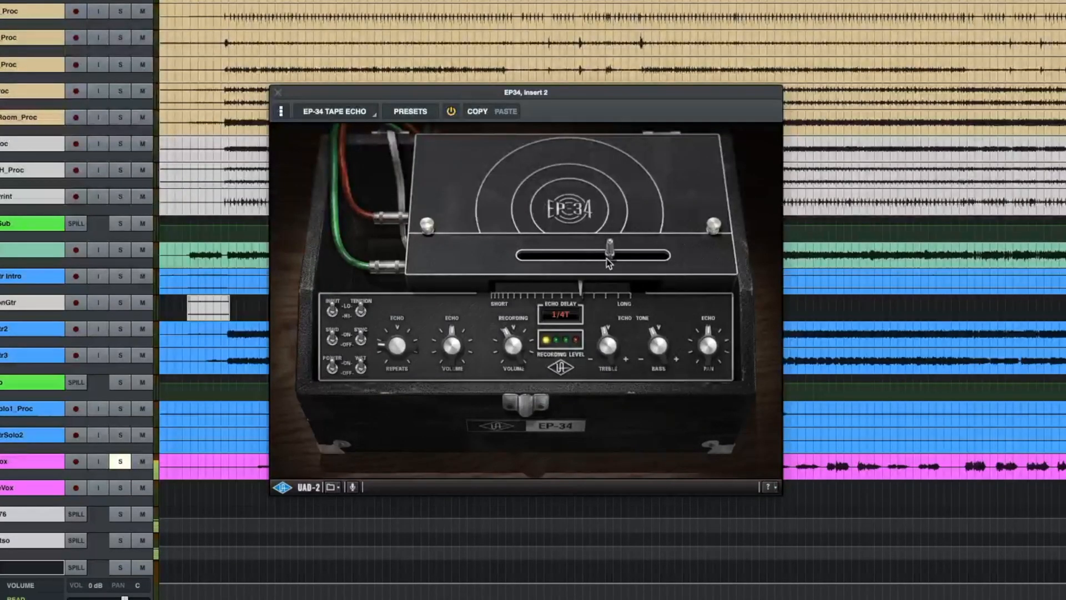
{"action": "left_click_drag", "start_coordinate": [612, 259], "coordinate": [621, 261]}
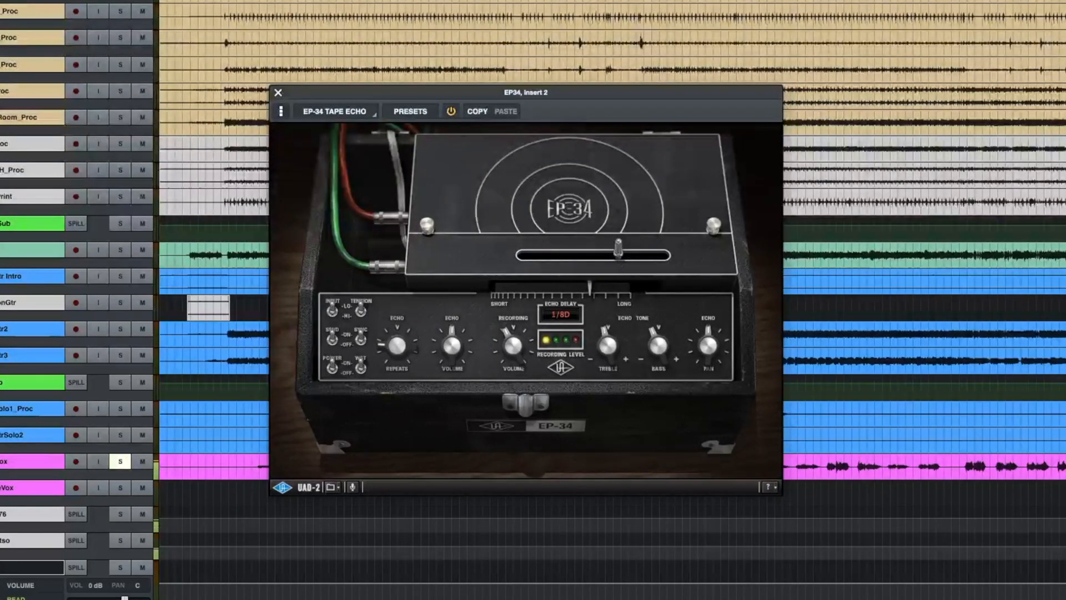
{"action": "left_click", "coordinate": [128, 465]}
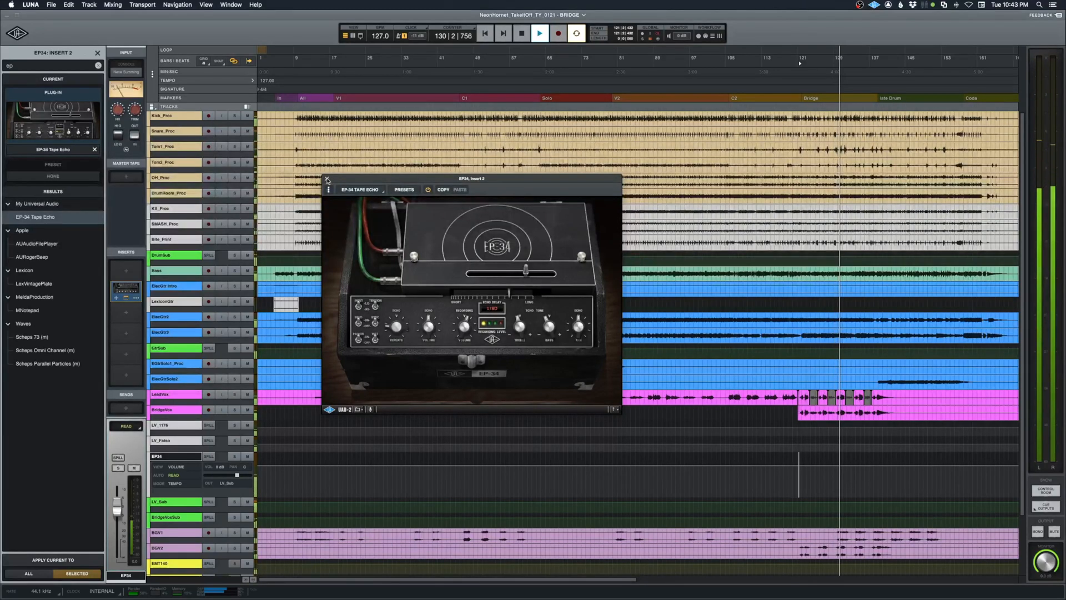
{"action": "left_click", "coordinate": [327, 180]}
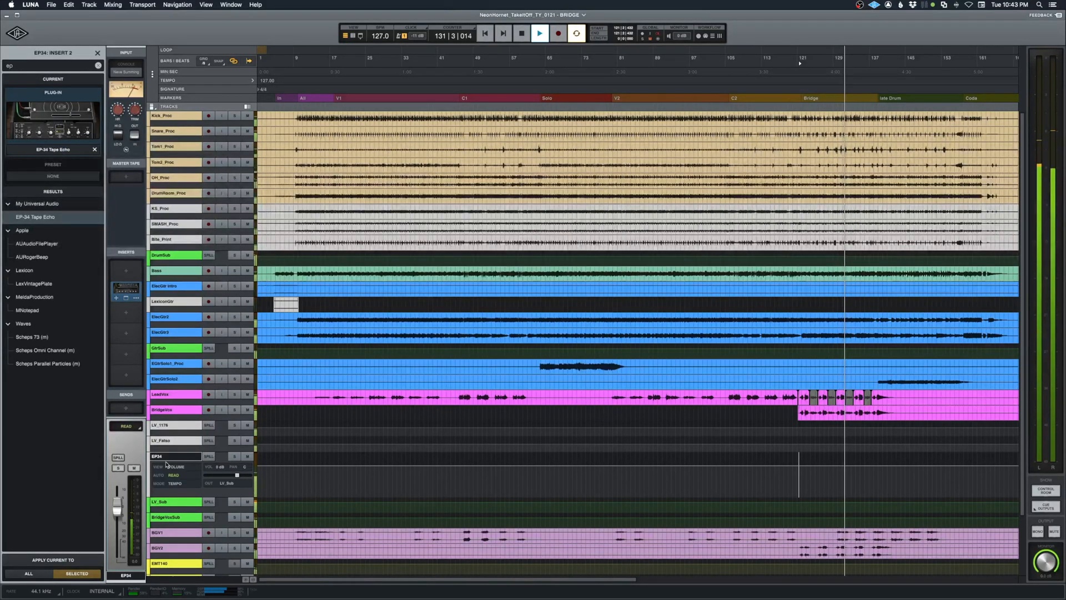
Step: Audition LeadVox and BridgeVox soloed together from the mixer, clear the solos and stop playback
{"action": "key", "text": "super+equal"}
{"action": "left_click", "coordinate": [560, 568]}
{"action": "left_click", "coordinate": [550, 460]}
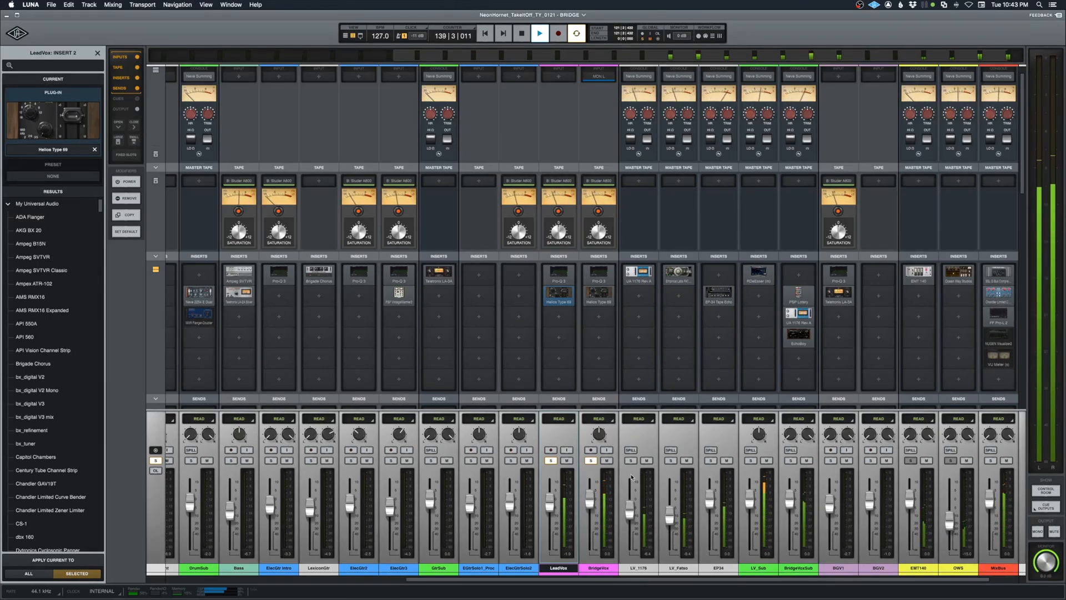
{"action": "key", "text": "space"}
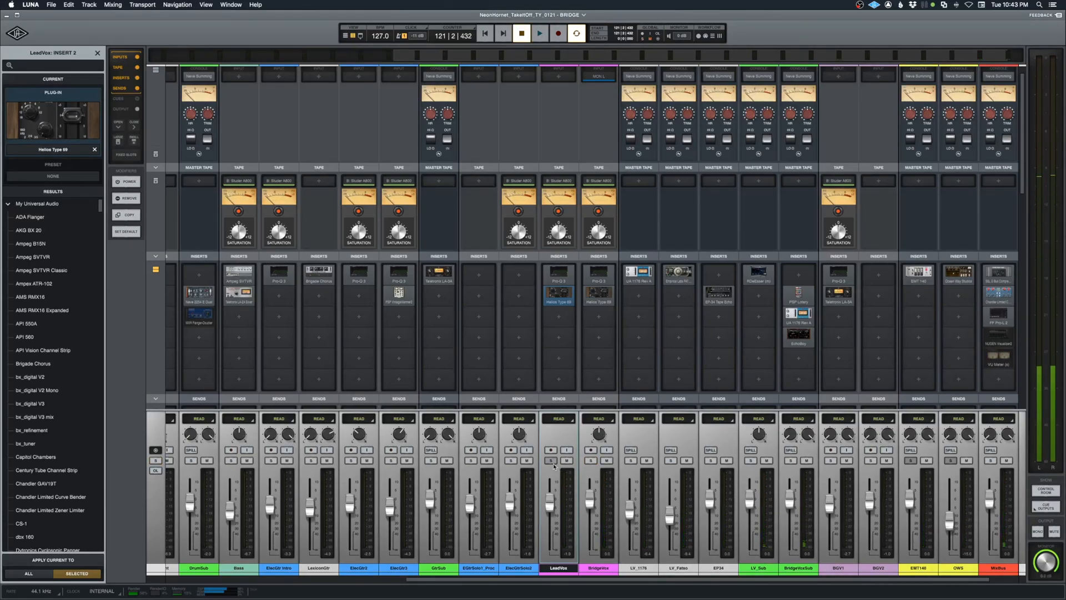
Step: Enlarge the LeadVox track in the timeline and show its output volume automation around the start of the bridge
{"action": "key", "text": "super+equal"}
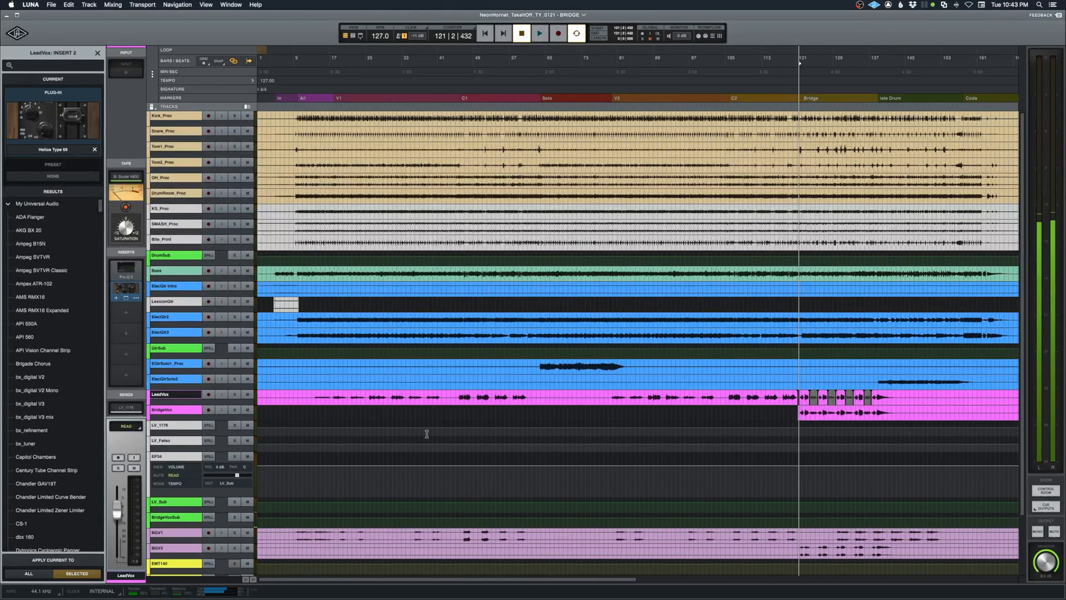
{"action": "left_click", "coordinate": [178, 408]}
{"action": "left_click_drag", "start_coordinate": [177, 404], "coordinate": [216, 530]}
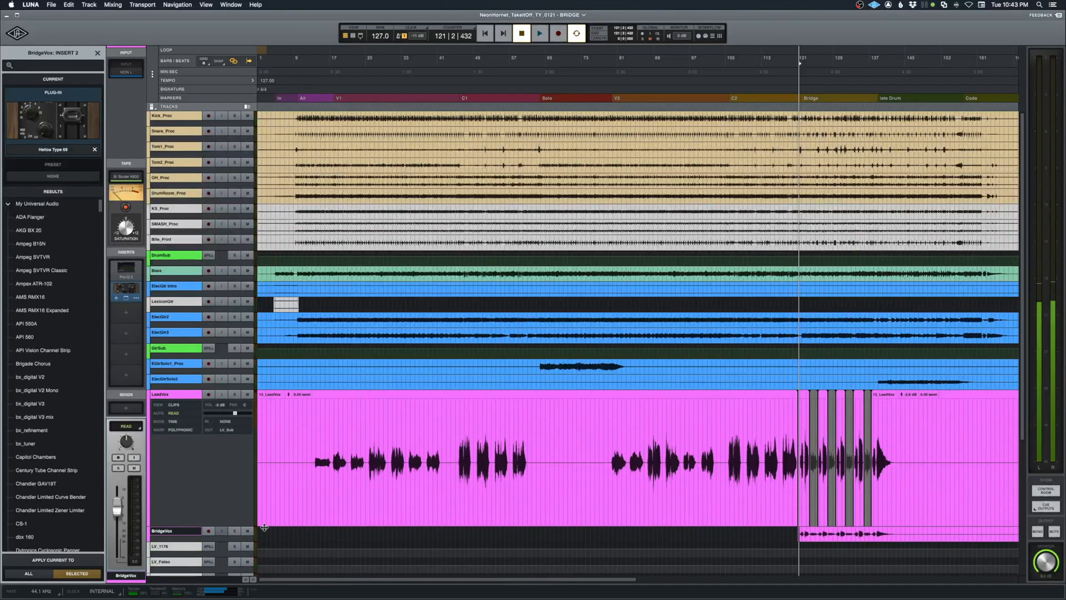
{"action": "scroll", "coordinate": [817, 449], "scroll_direction": "right", "scroll_amount": 5}
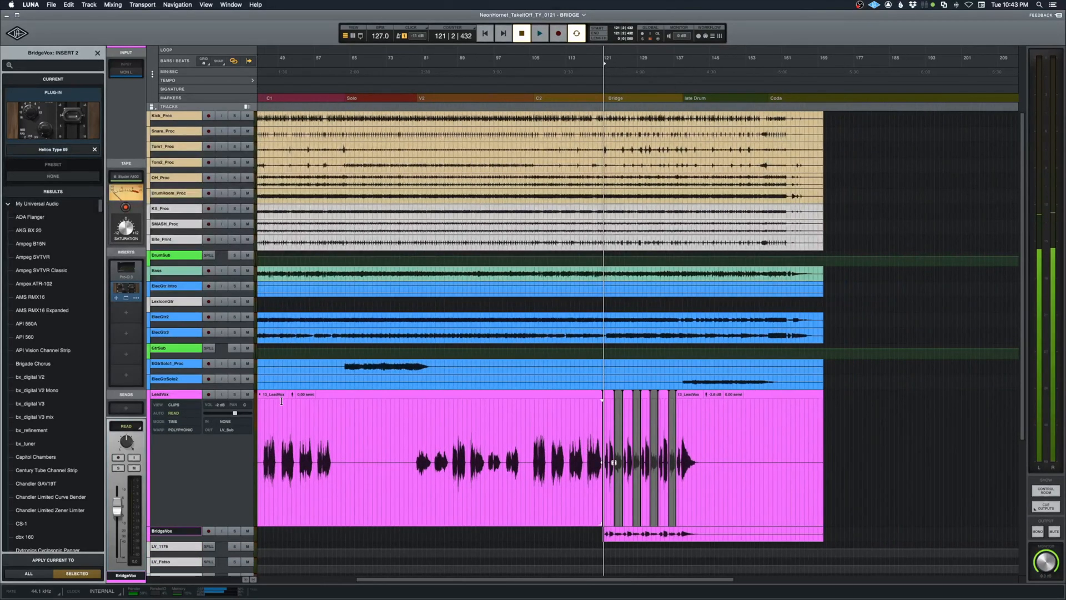
{"action": "key", "text": "t"}
{"action": "key", "text": "t"}
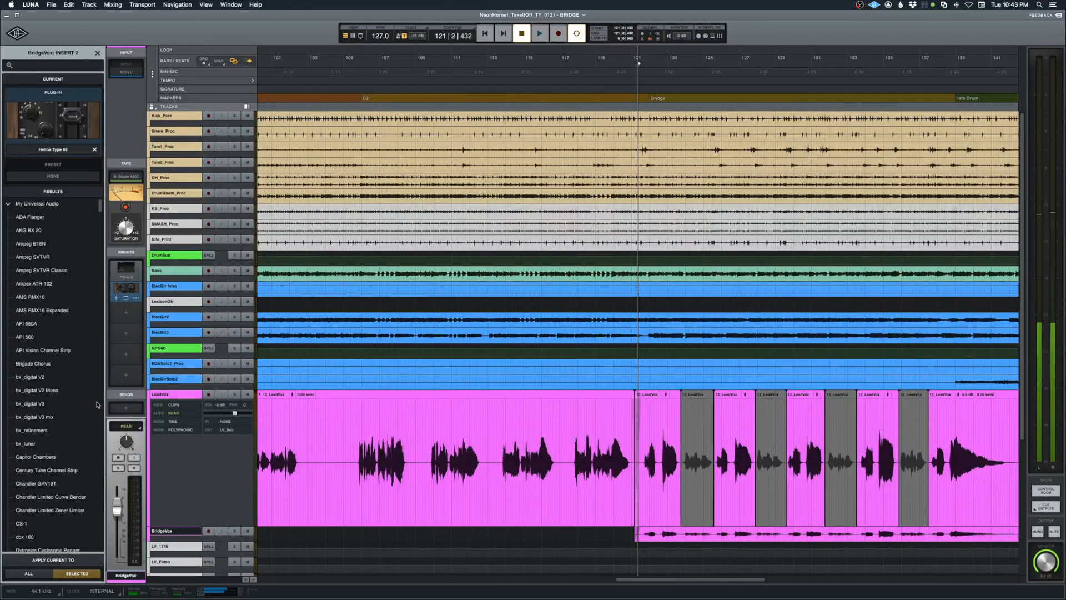
{"action": "left_click", "coordinate": [174, 405]}
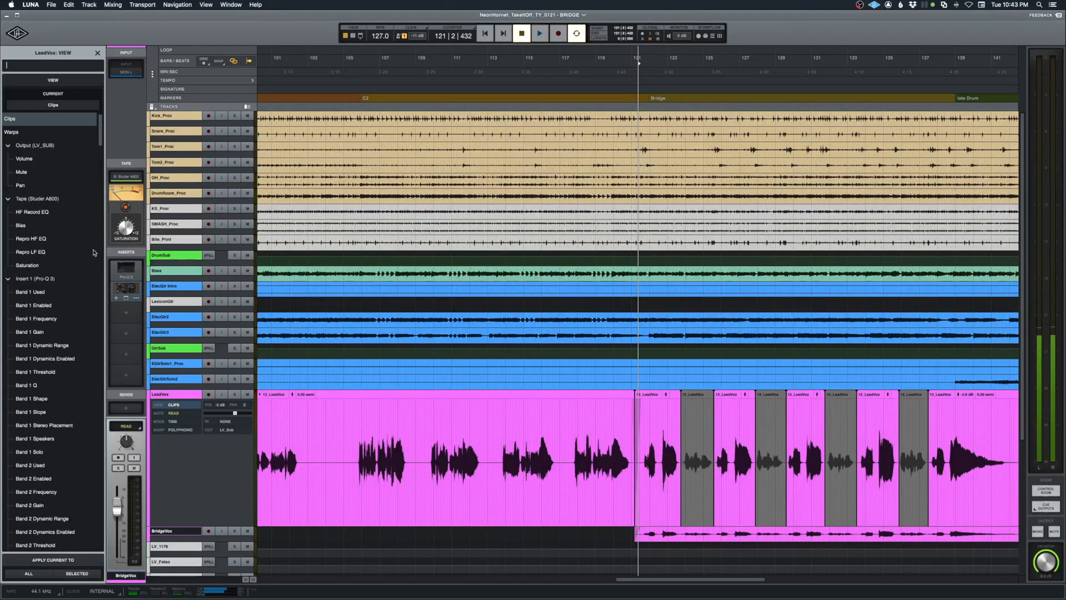
{"action": "left_click", "coordinate": [25, 159]}
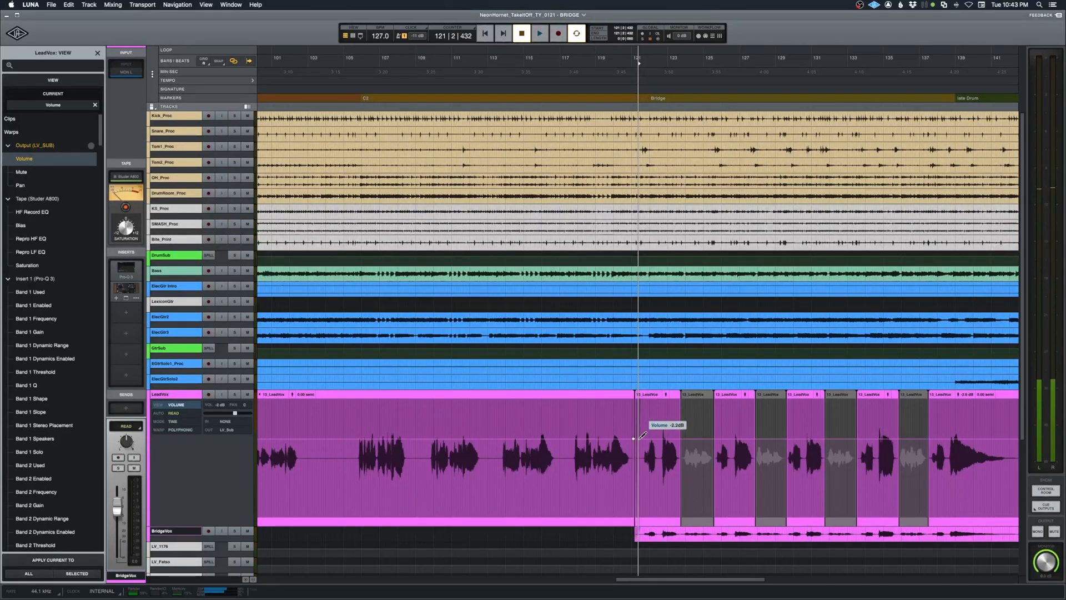
Step: Lower the LeadVox volume automation from the start of the bridge, refining the level while playing into the section
{"action": "left_click_drag", "start_coordinate": [641, 435], "coordinate": [641, 451]}
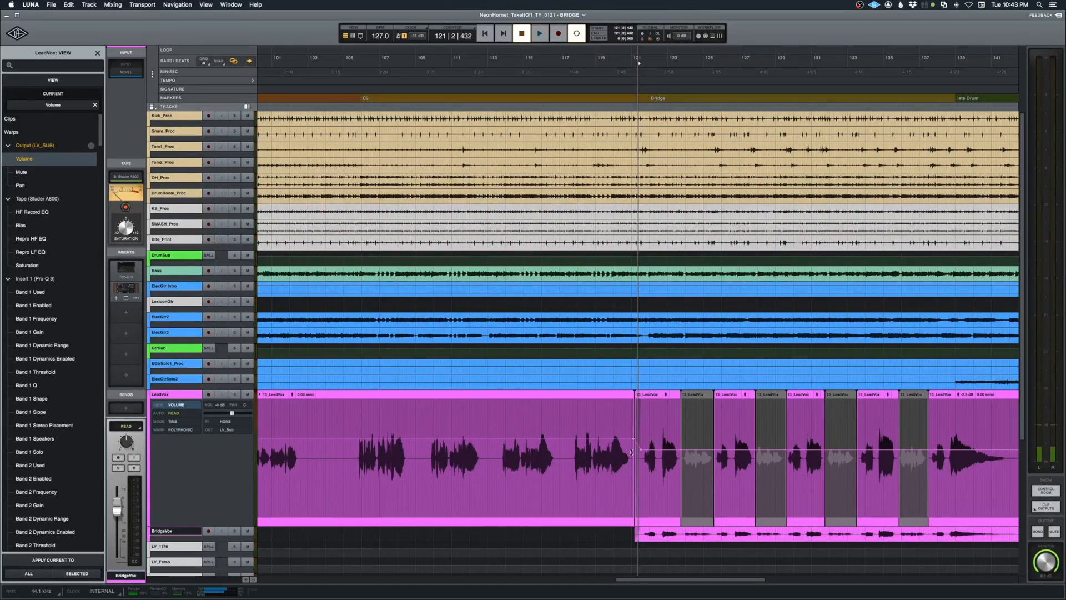
{"action": "left_click", "coordinate": [601, 460]}
{"action": "key", "text": "space"}
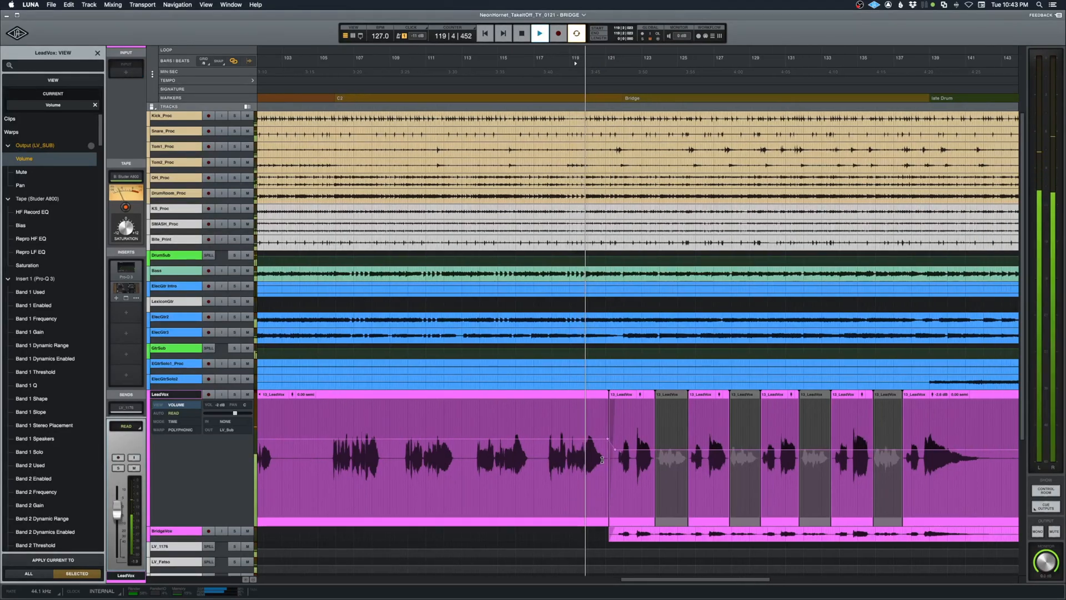
{"action": "mouse_move", "coordinate": [543, 451]}
{"action": "left_click_drag", "start_coordinate": [542, 452], "coordinate": [543, 454]}
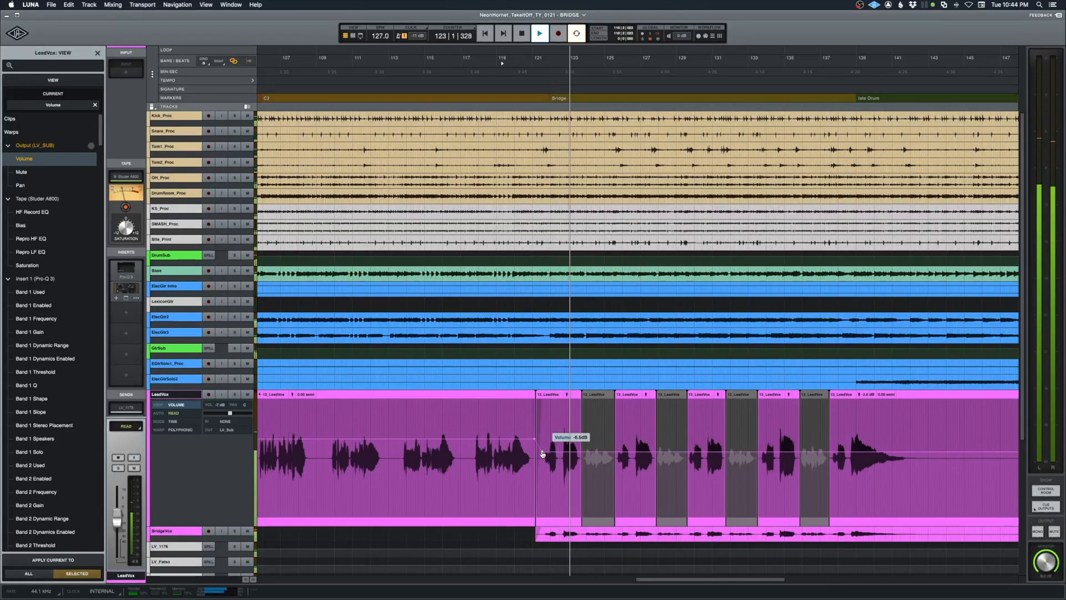
Step: Audition the EP34 echo bus soloed, in the full mix, and BridgeVox soloed from the mixer, and stop playback
{"action": "key", "text": "super+equal"}
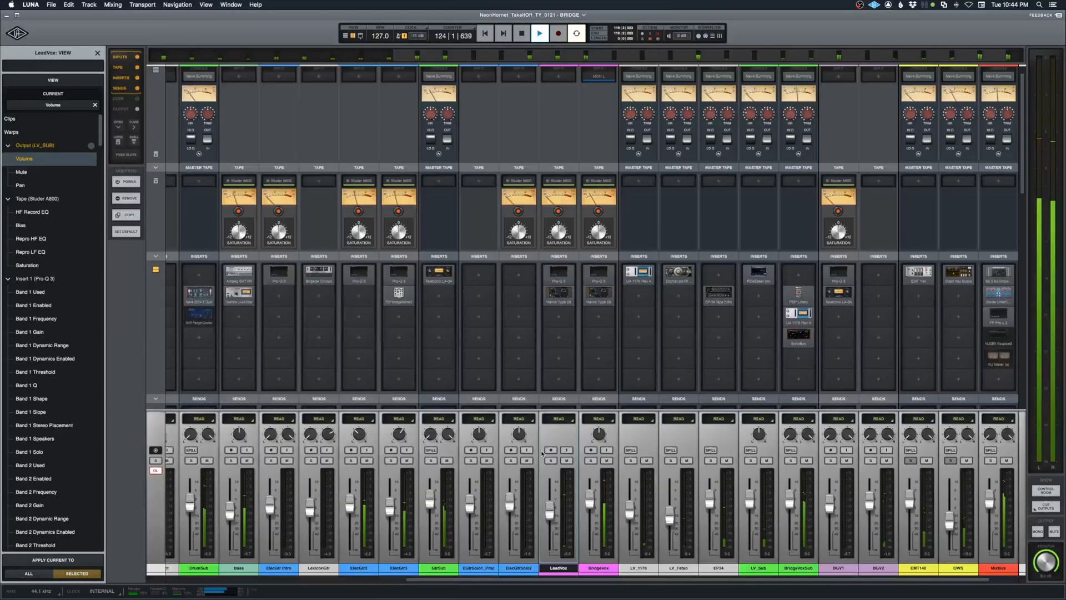
{"action": "left_click", "coordinate": [711, 461]}
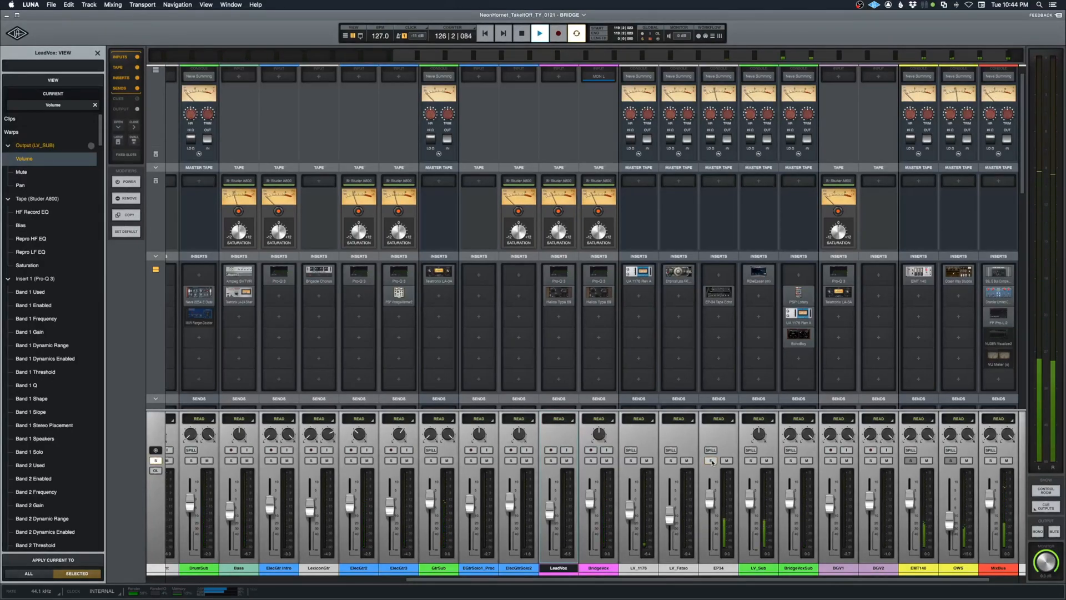
{"action": "left_click", "coordinate": [712, 461]}
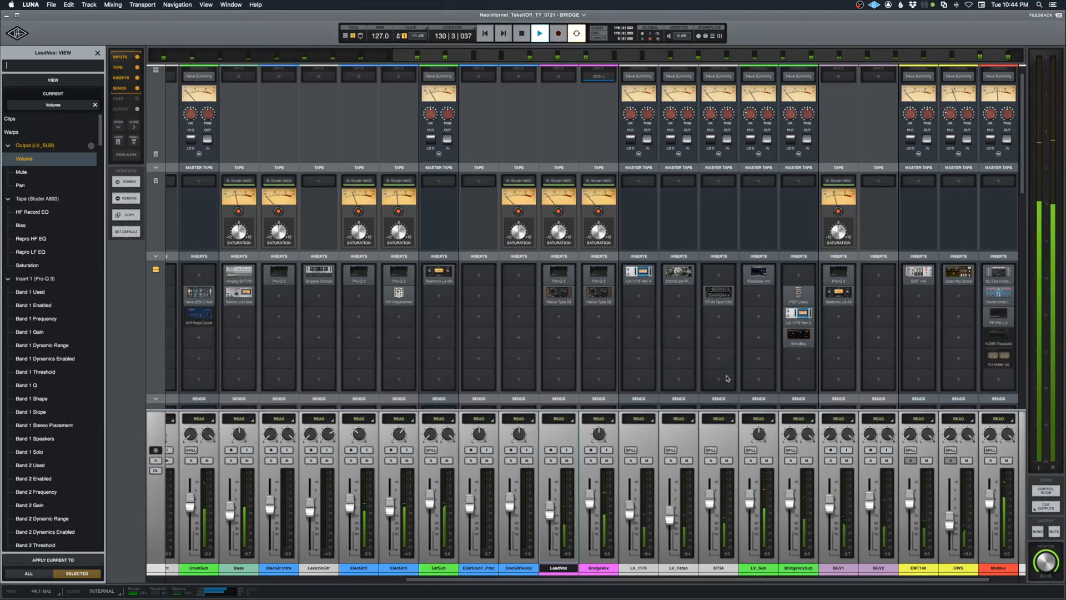
{"action": "left_click", "coordinate": [591, 461]}
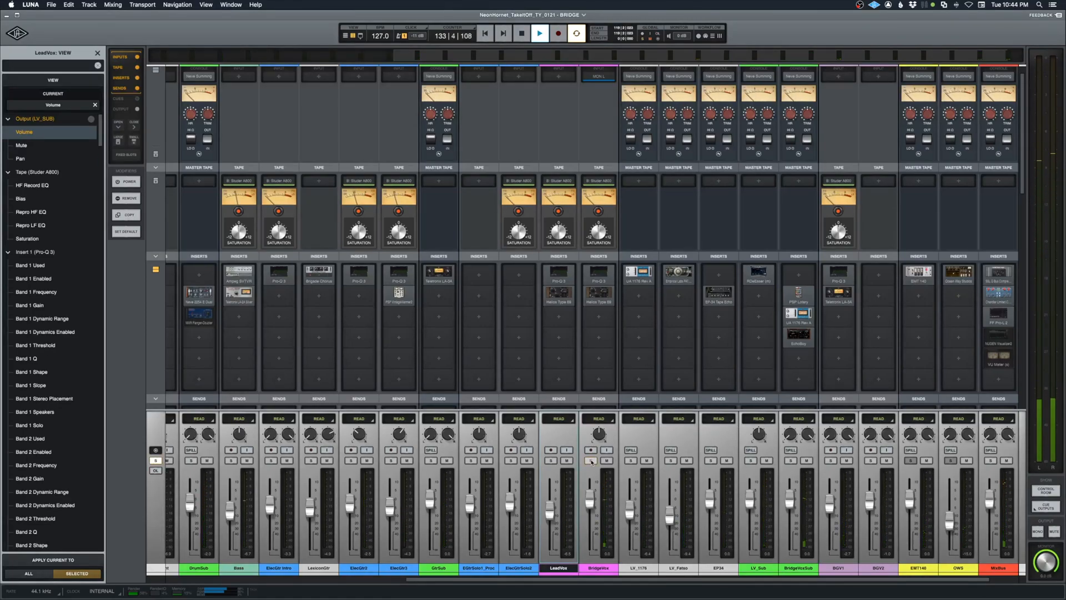
{"action": "key", "text": "space"}
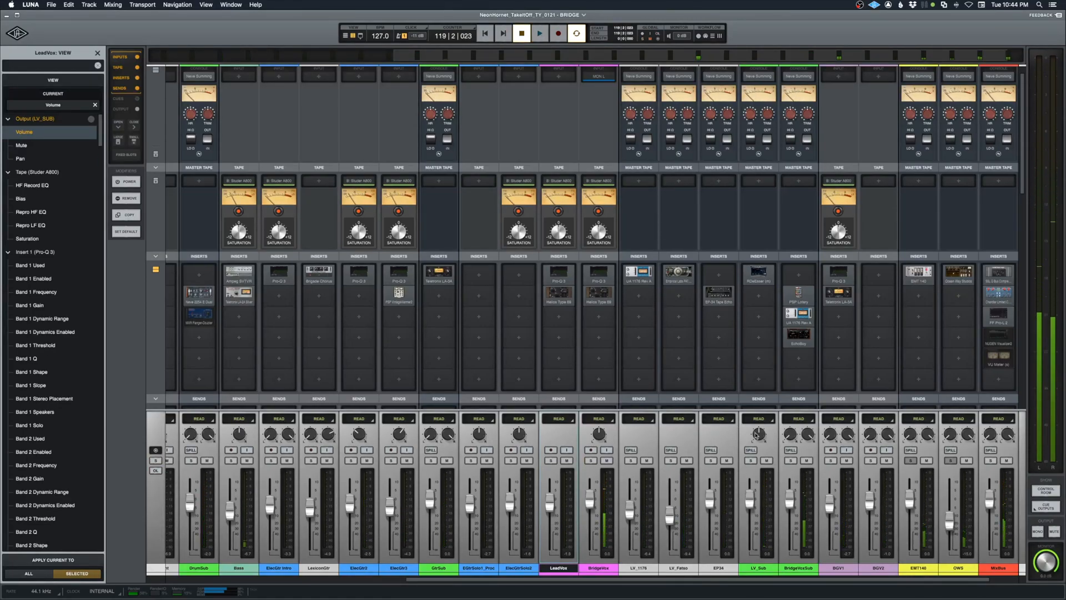
Step: Insert FF Pro-DS in the fifth insert of BridgeVoxSub, and set its oversampling to 2x with playback running
{"action": "left_click", "coordinate": [799, 361]}
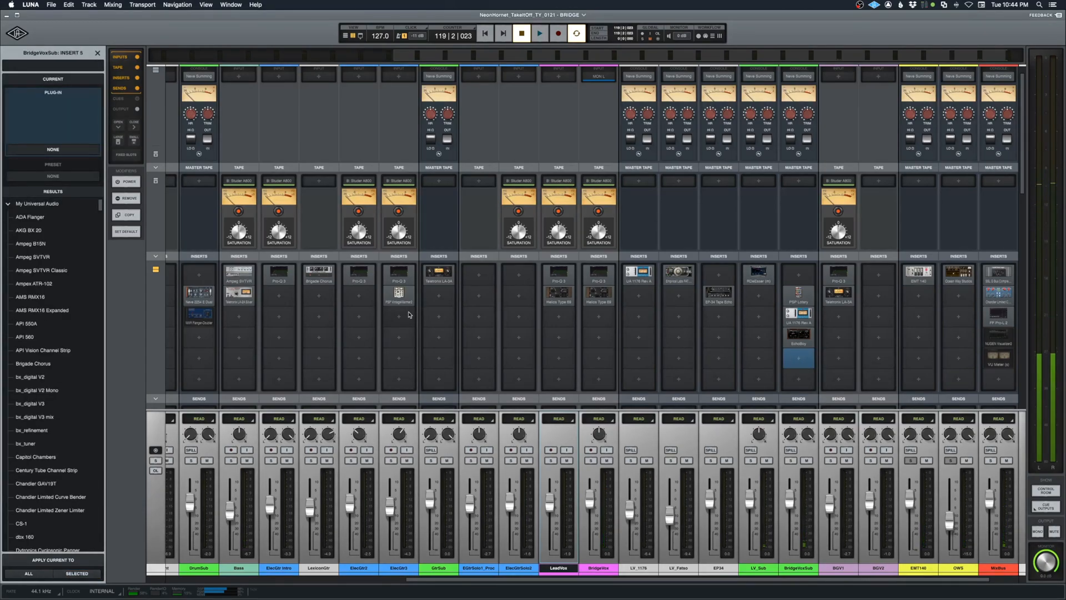
{"action": "type", "text": "ds"}
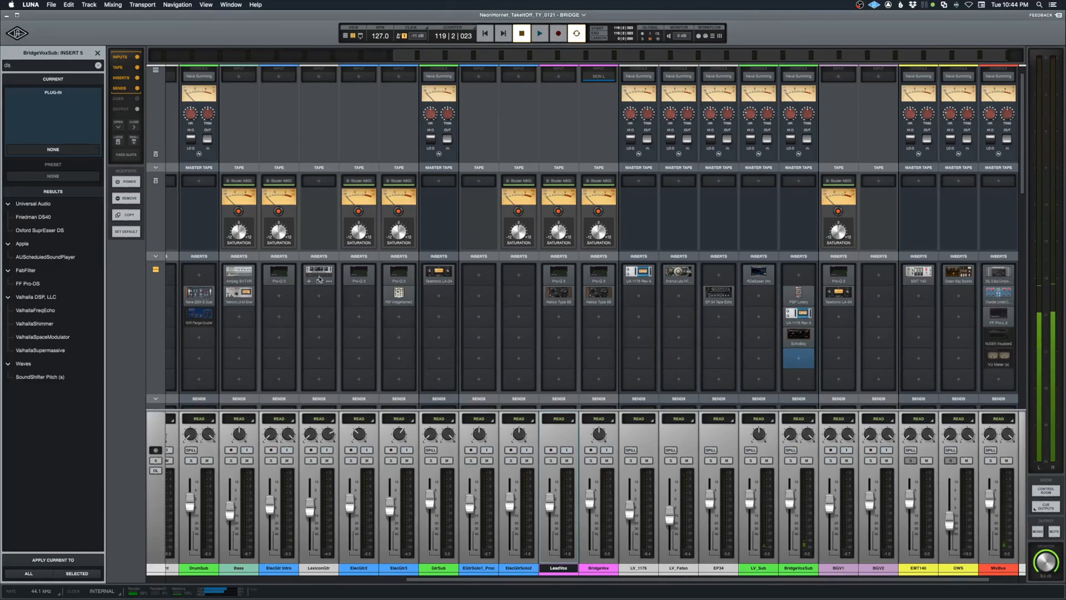
{"action": "double_click", "coordinate": [48, 282]}
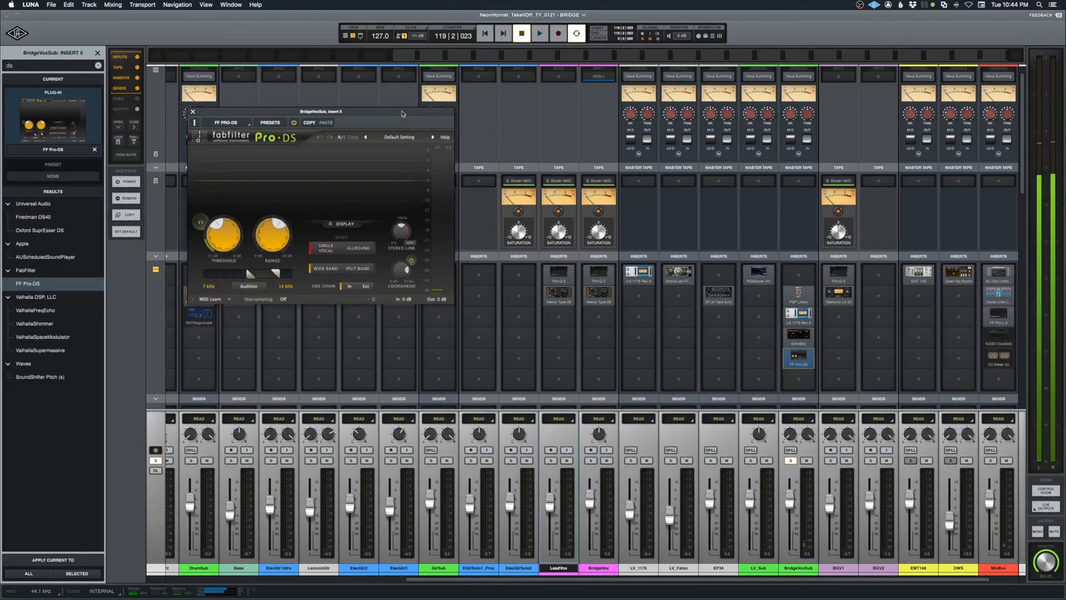
{"action": "left_click_drag", "start_coordinate": [367, 111], "coordinate": [574, 182]}
{"action": "key", "text": "space"}
{"action": "left_click", "coordinate": [488, 370]}
{"action": "left_click", "coordinate": [492, 388]}
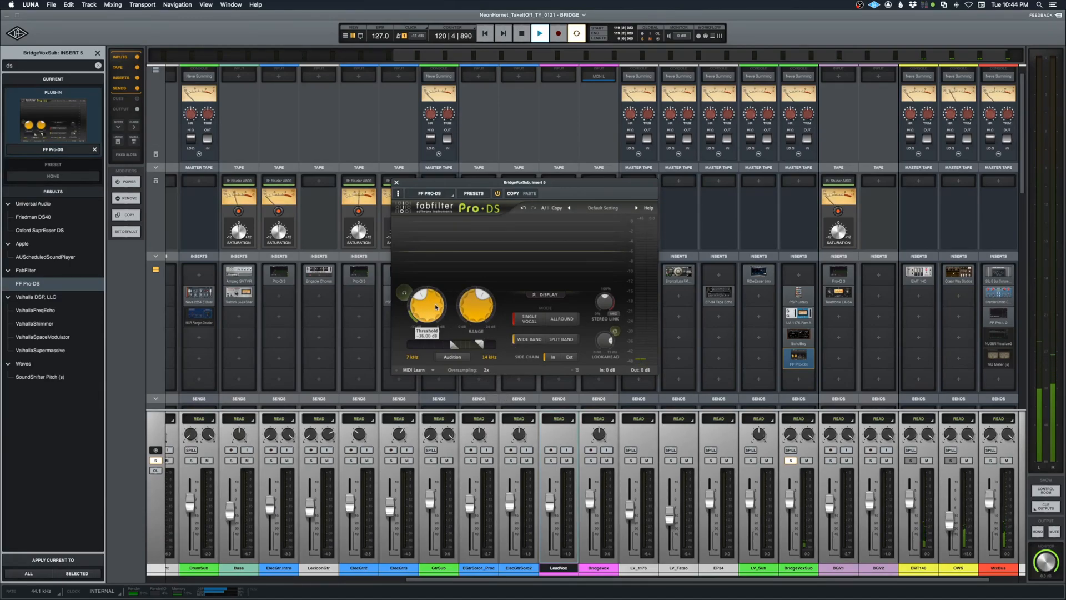
Step: Set BridgeVoxSub's de-esser threshold to about -32 dB and increase its range, auditioning soloed and in the mix before closing it
{"action": "left_click_drag", "start_coordinate": [438, 321], "coordinate": [435, 305]}
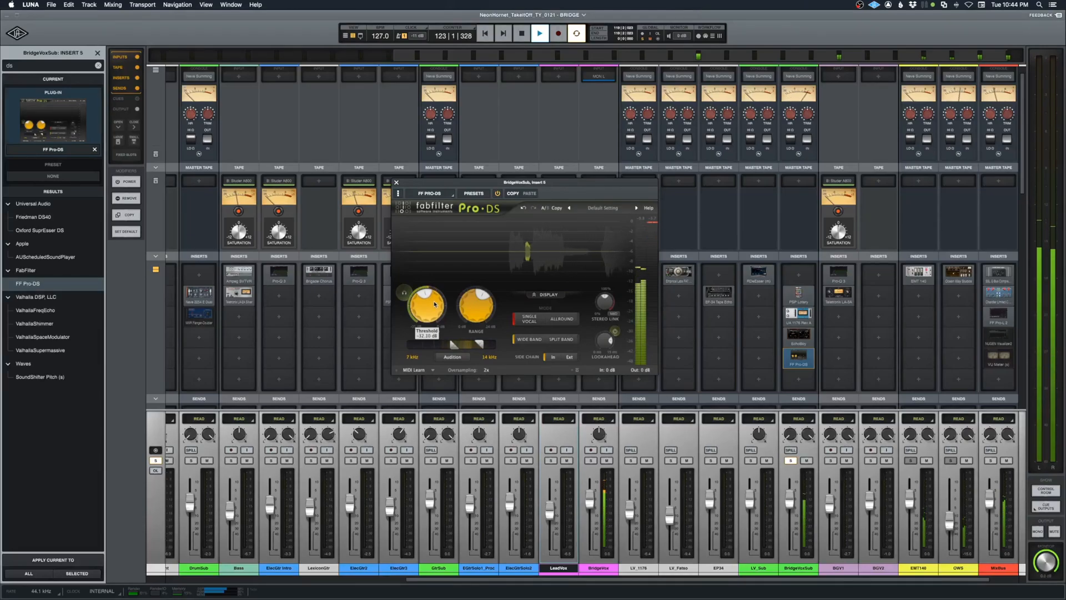
{"action": "mouse_move", "coordinate": [478, 309]}
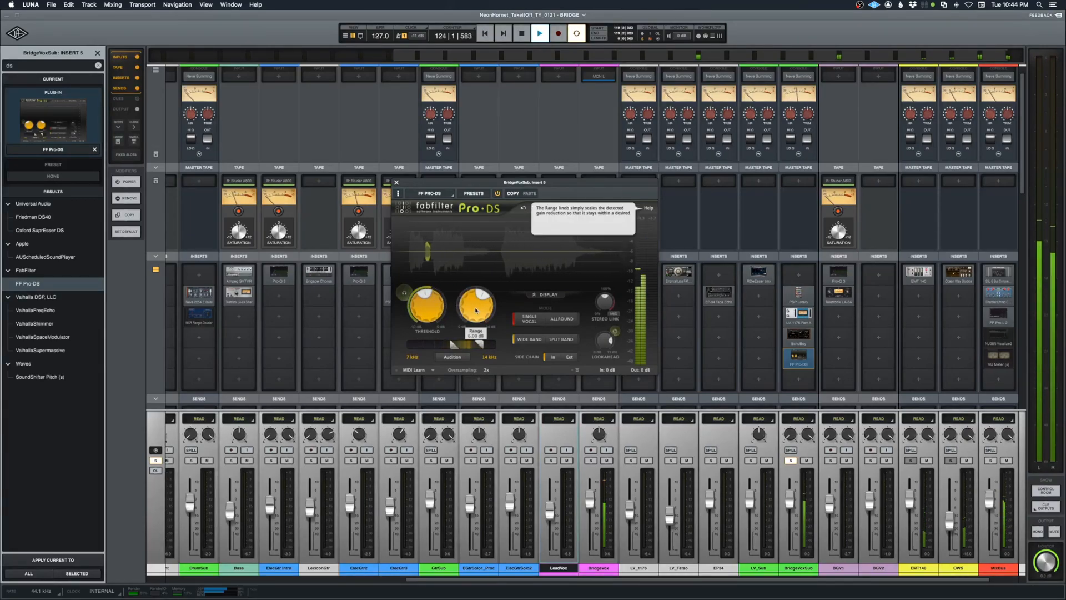
{"action": "left_click", "coordinate": [790, 461]}
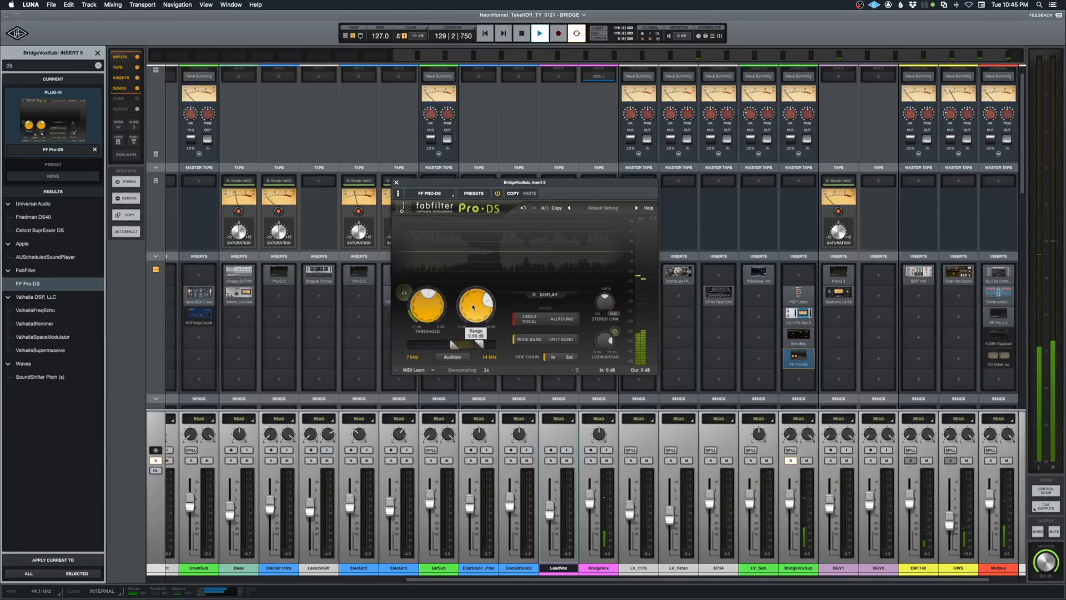
{"action": "left_click", "coordinate": [791, 460]}
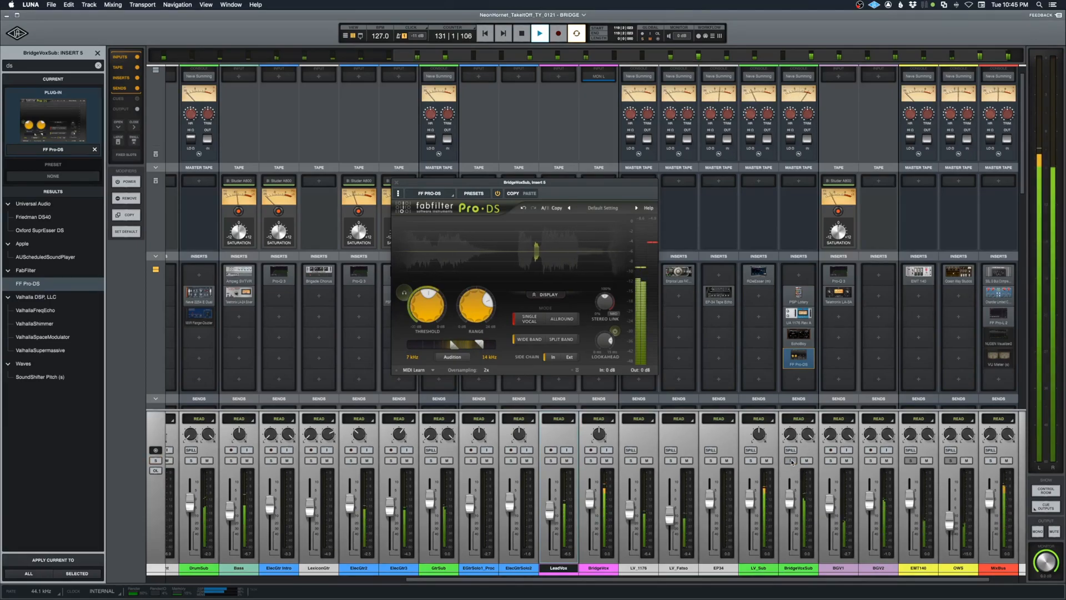
{"action": "left_click", "coordinate": [396, 184]}
{"action": "key", "text": "space"}
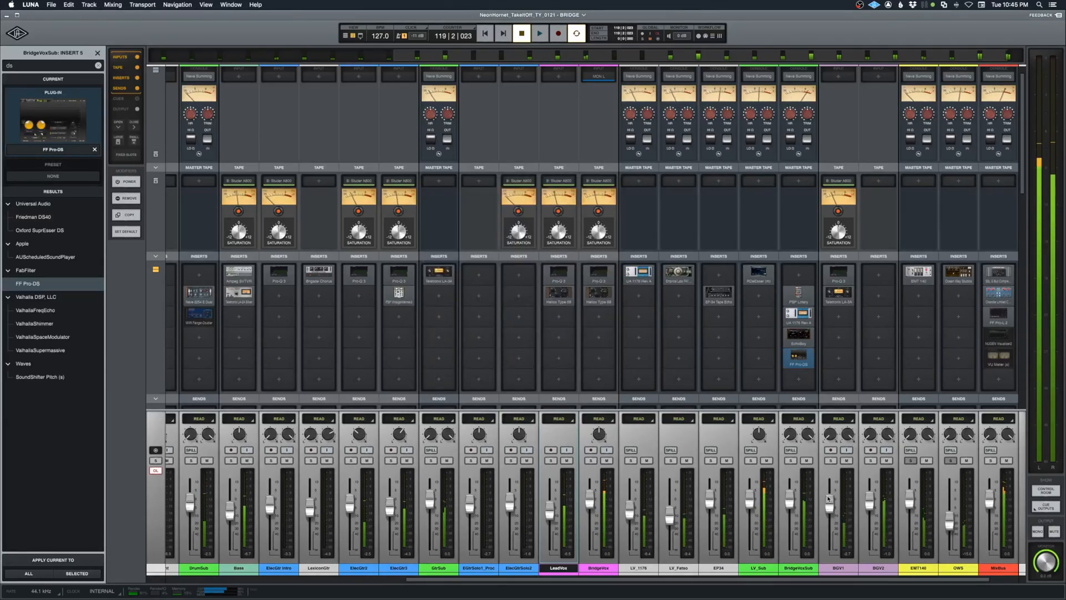
Step: Insert FF Pro-DS in the second insert of LV_Sub with 2x oversampling
{"action": "left_click", "coordinate": [757, 300]}
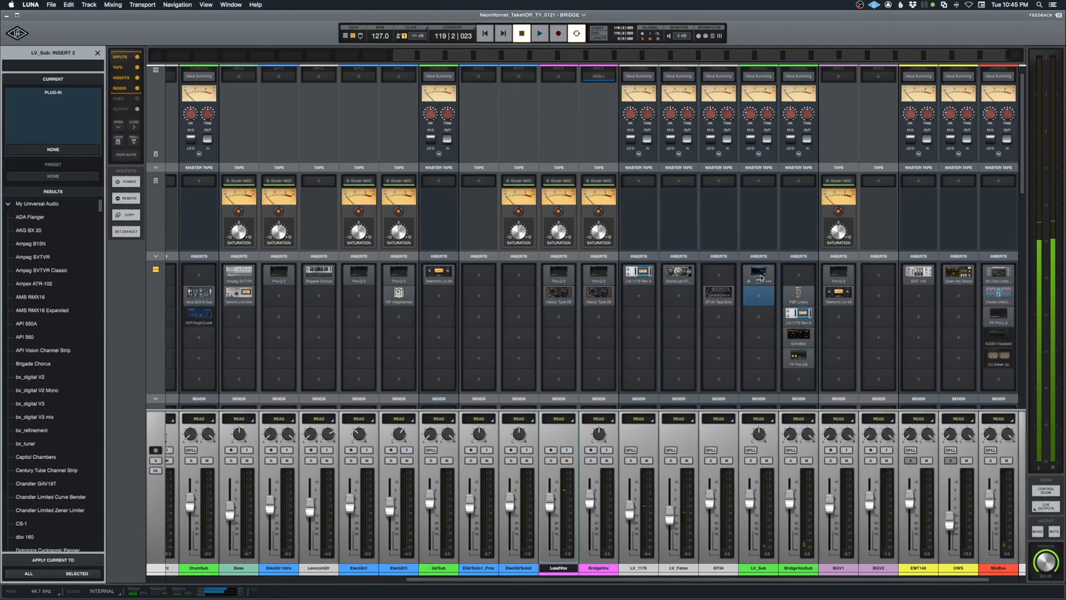
{"action": "type", "text": "ds"}
{"action": "left_click", "coordinate": [36, 288]}
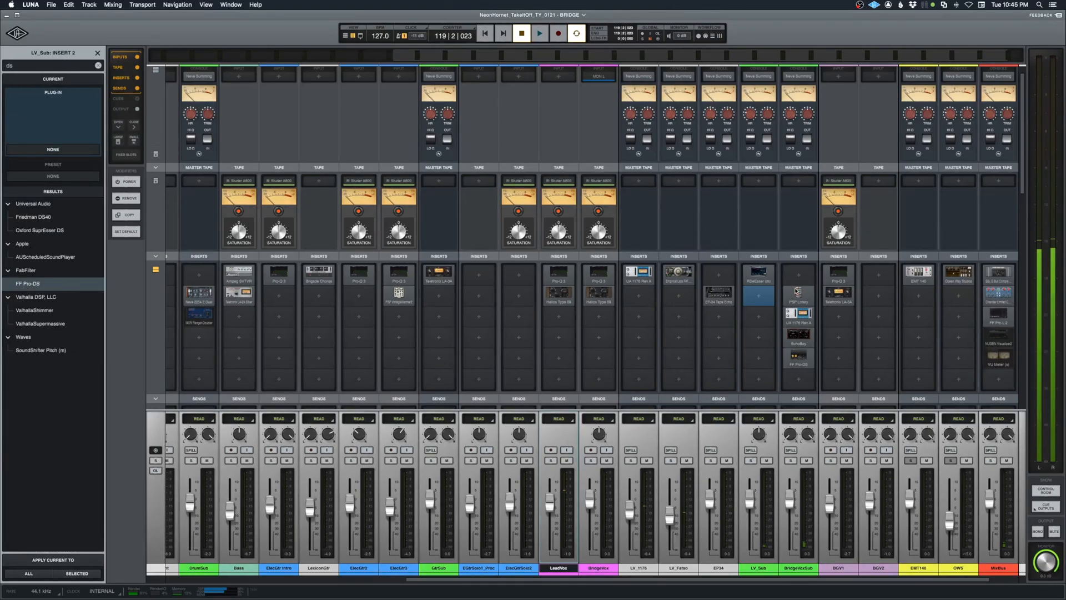
{"action": "left_click", "coordinate": [484, 362]}
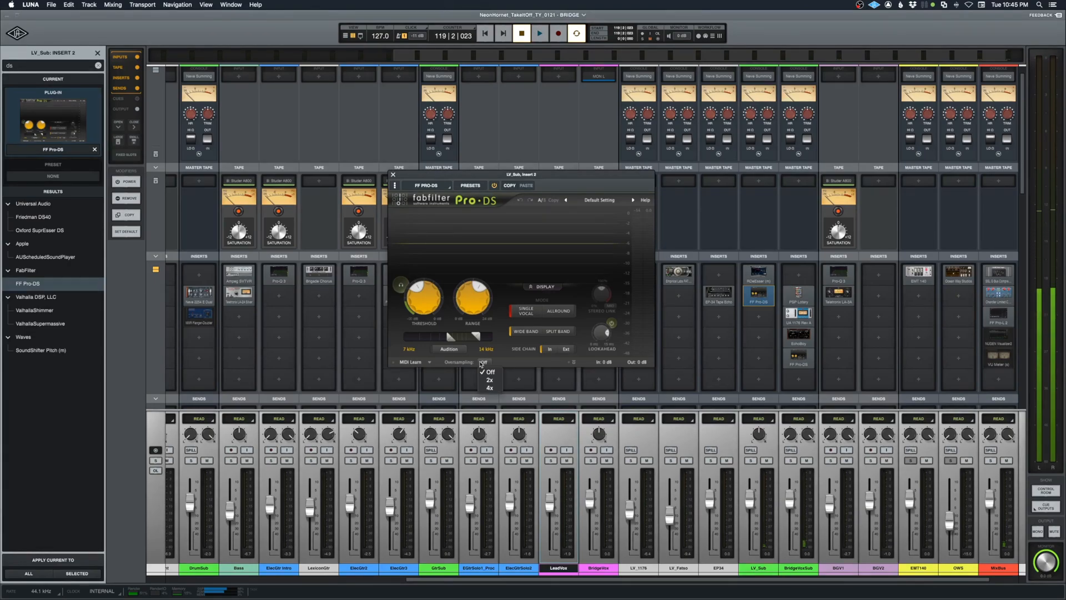
Step: Set LV_Sub's de-esser high-pass frequency to 6.21 kHz and its threshold to about -31 dB during playback, and close it over the timeline
{"action": "key", "text": "space"}
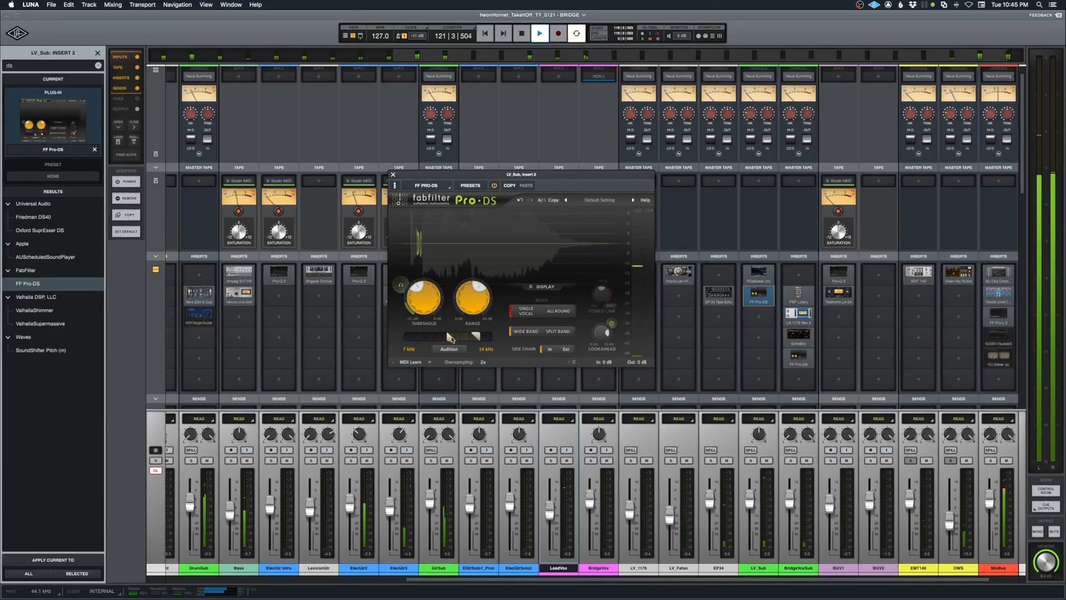
{"action": "left_click_drag", "start_coordinate": [450, 336], "coordinate": [449, 338]}
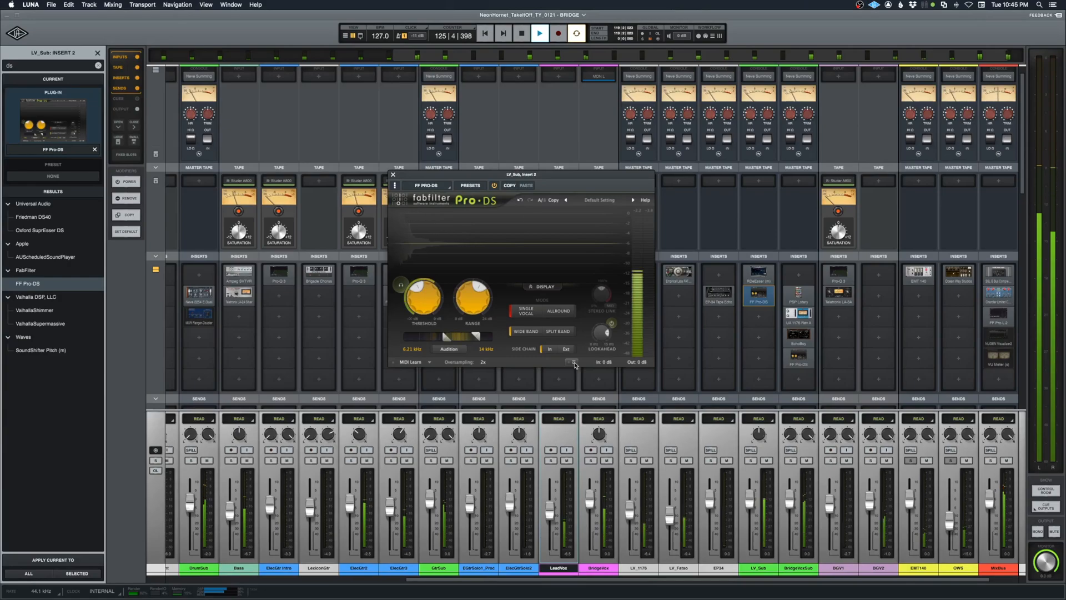
{"action": "mouse_move", "coordinate": [437, 307]}
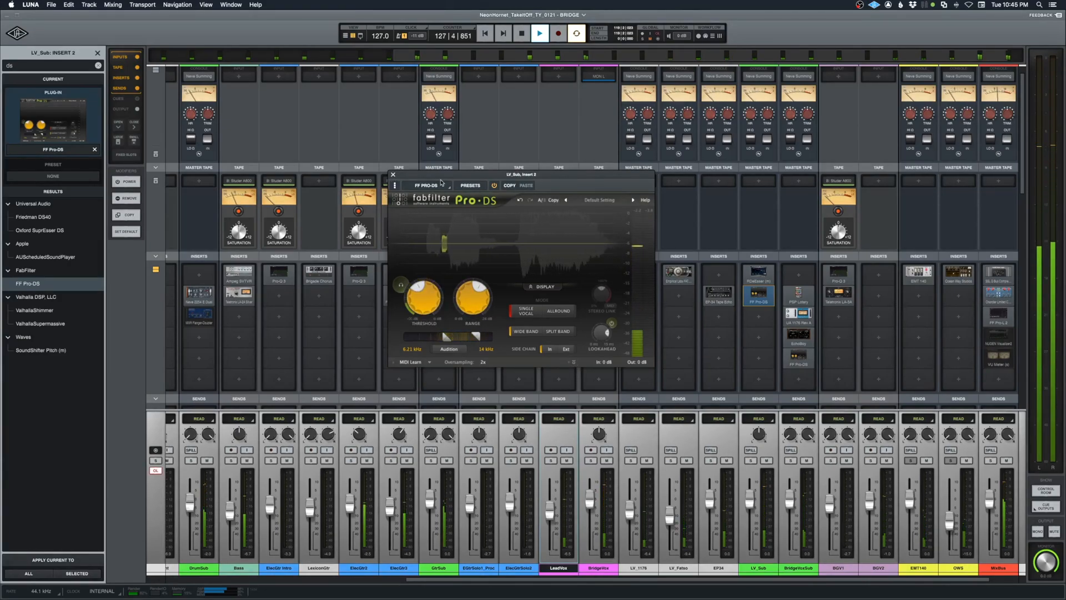
{"action": "key", "text": "super+equal"}
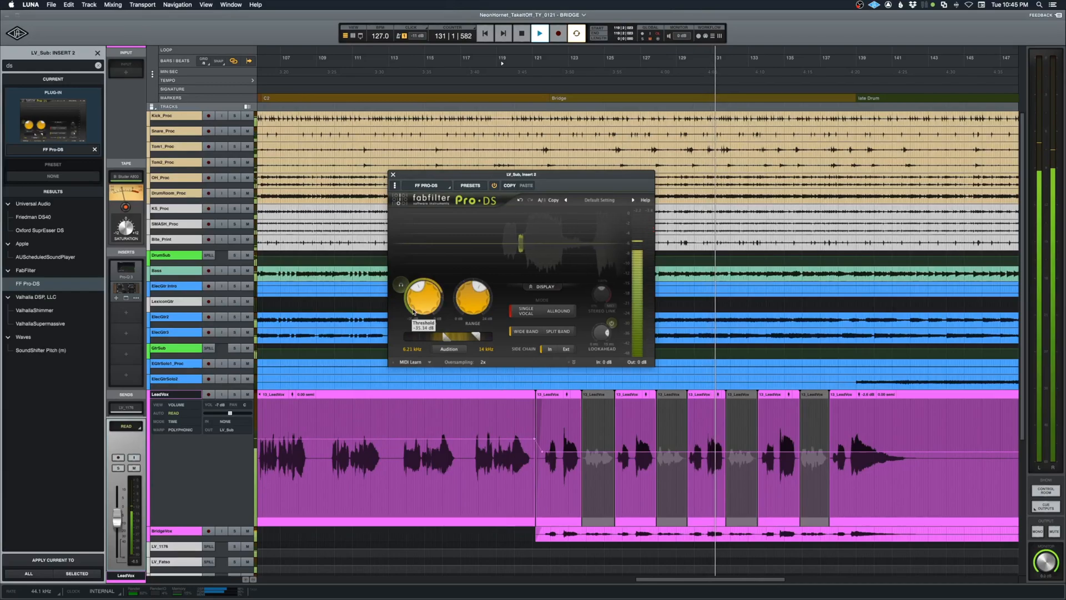
{"action": "left_click", "coordinate": [393, 175]}
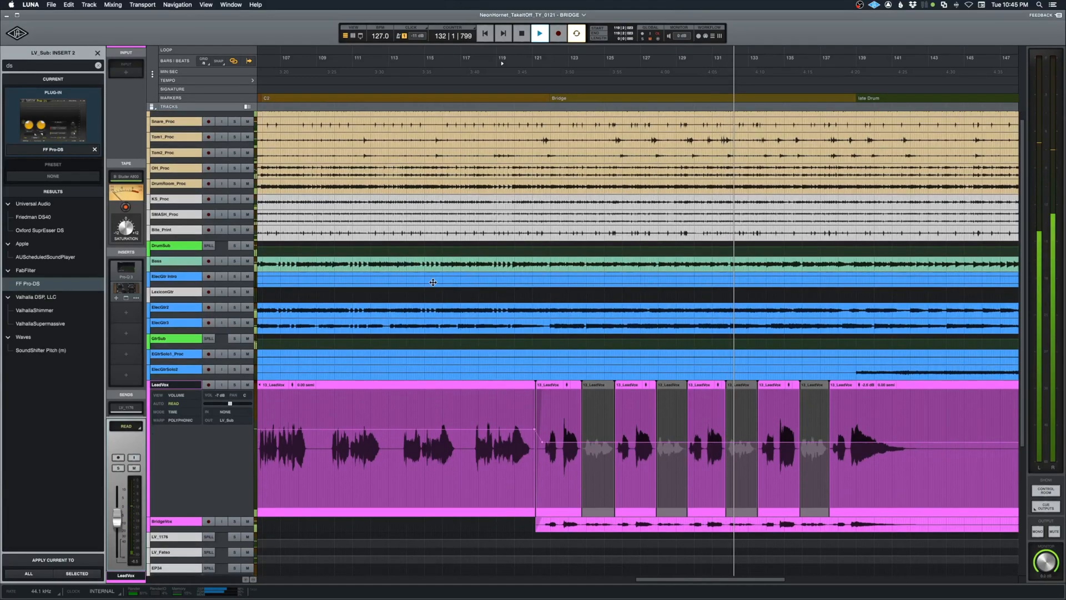
Step: Stop playback, place the playhead near the start of the bridge and enlarge the LV_Sub track in the timeline
{"action": "scroll", "coordinate": [200, 416], "scroll_direction": "down", "scroll_amount": 6}
{"action": "key", "text": "space"}
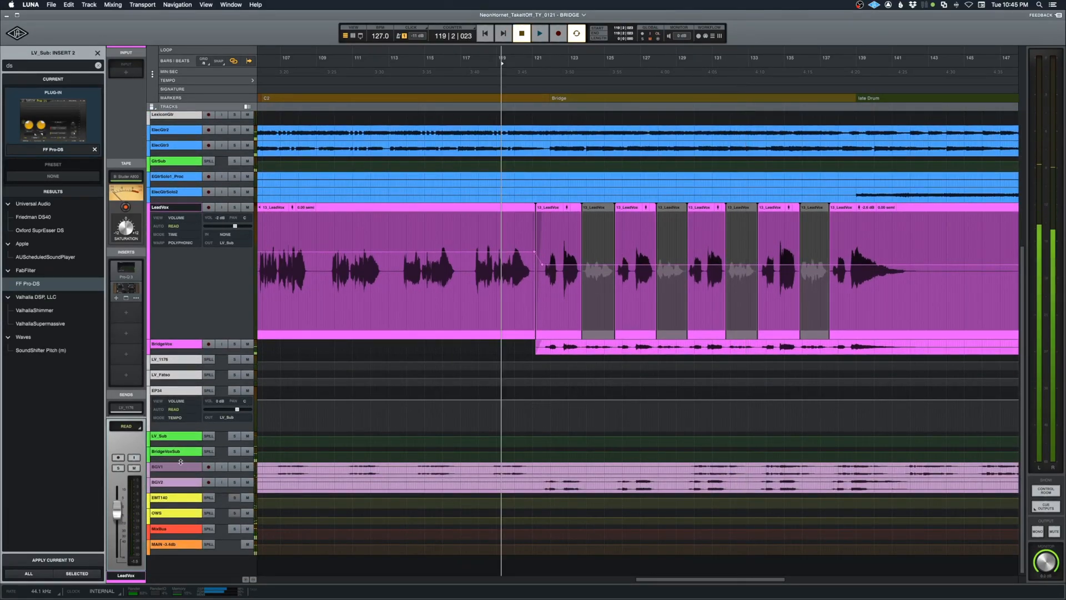
{"action": "left_click", "coordinate": [534, 445]}
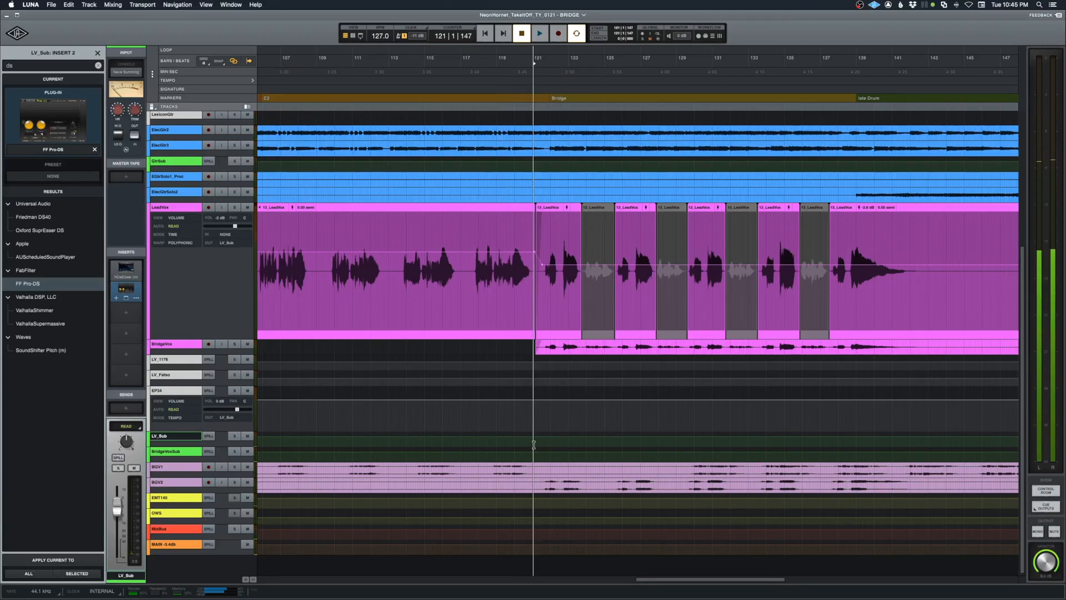
{"action": "left_click", "coordinate": [540, 445]}
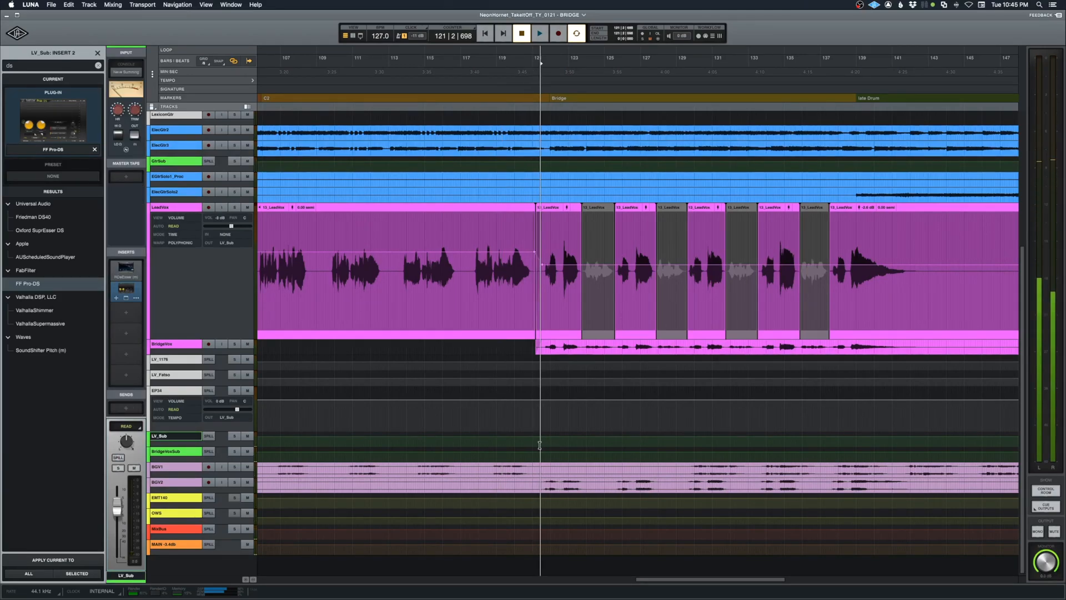
{"action": "left_click", "coordinate": [185, 440]}
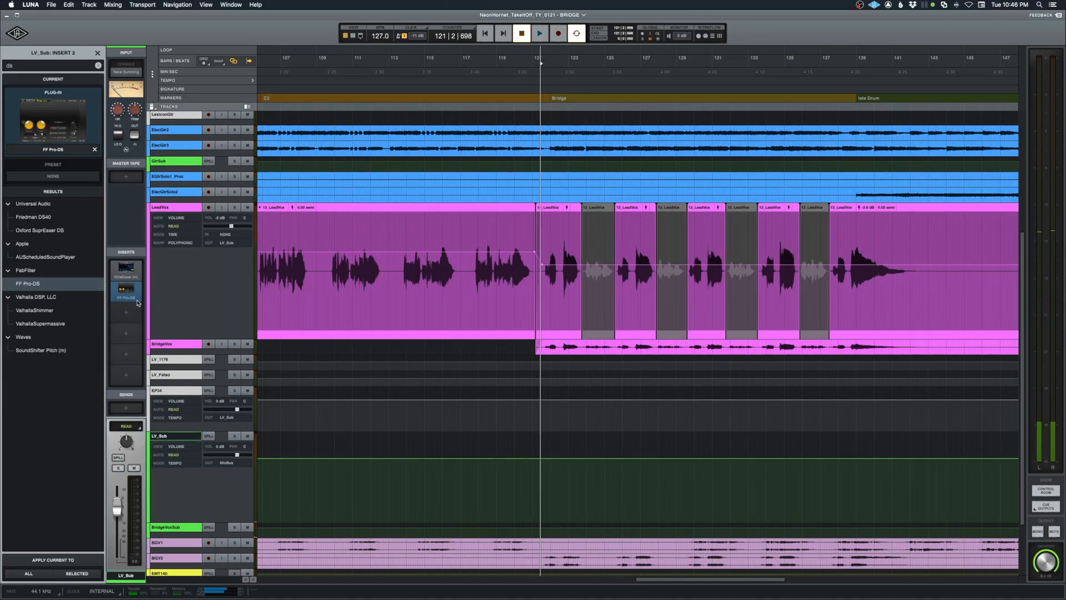
Step: Show the FF Pro-DS Bypass automation on the LV_Sub track
{"action": "mouse_move", "coordinate": [131, 285]}
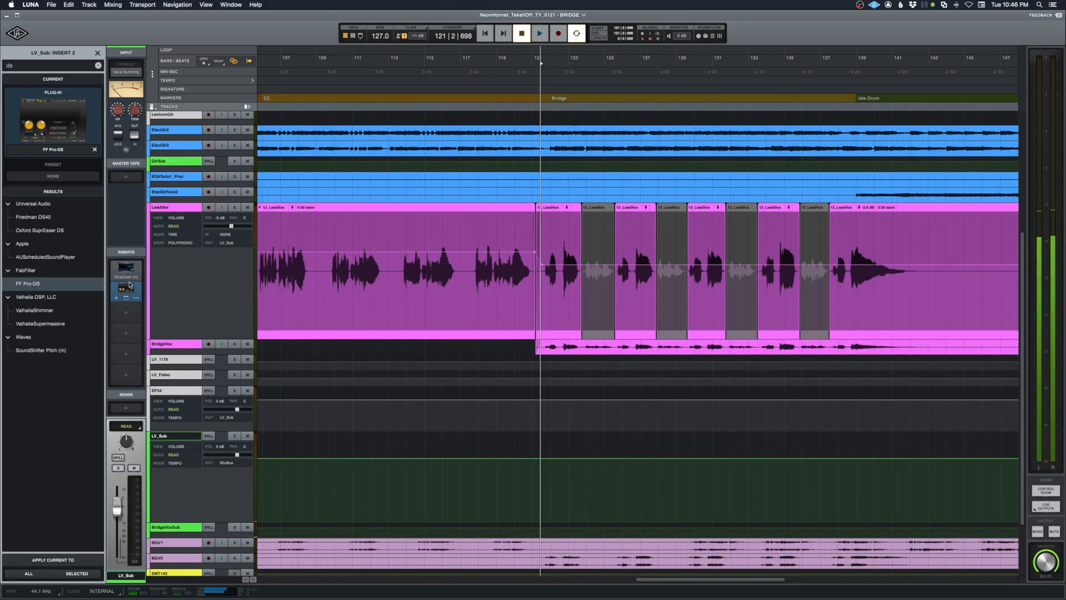
{"action": "left_click", "coordinate": [178, 449]}
{"action": "scroll", "coordinate": [61, 271], "scroll_direction": "down", "scroll_amount": 3}
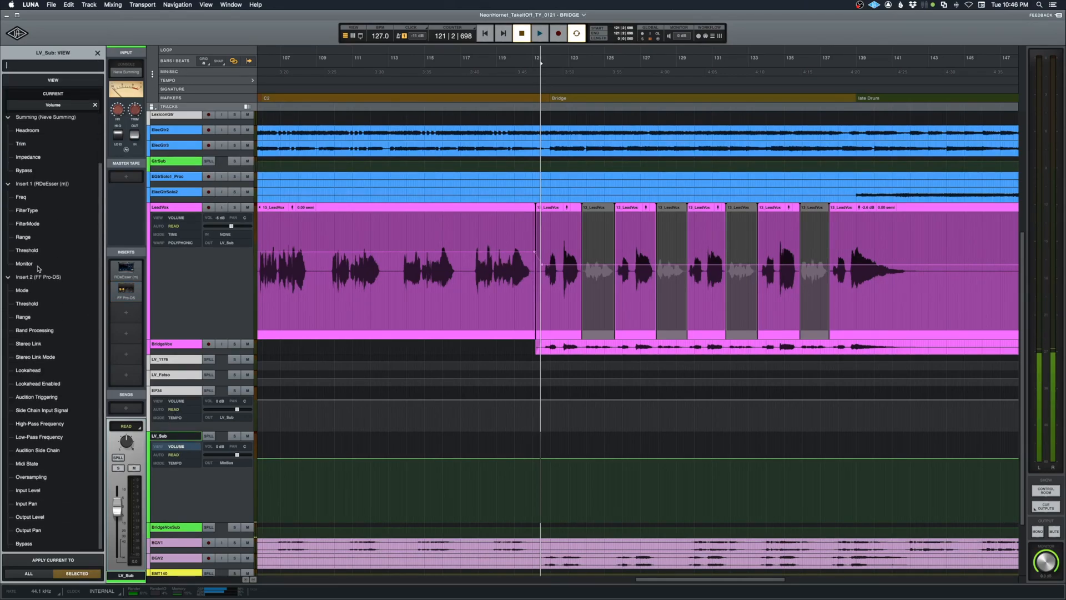
{"action": "mouse_move", "coordinate": [139, 289]}
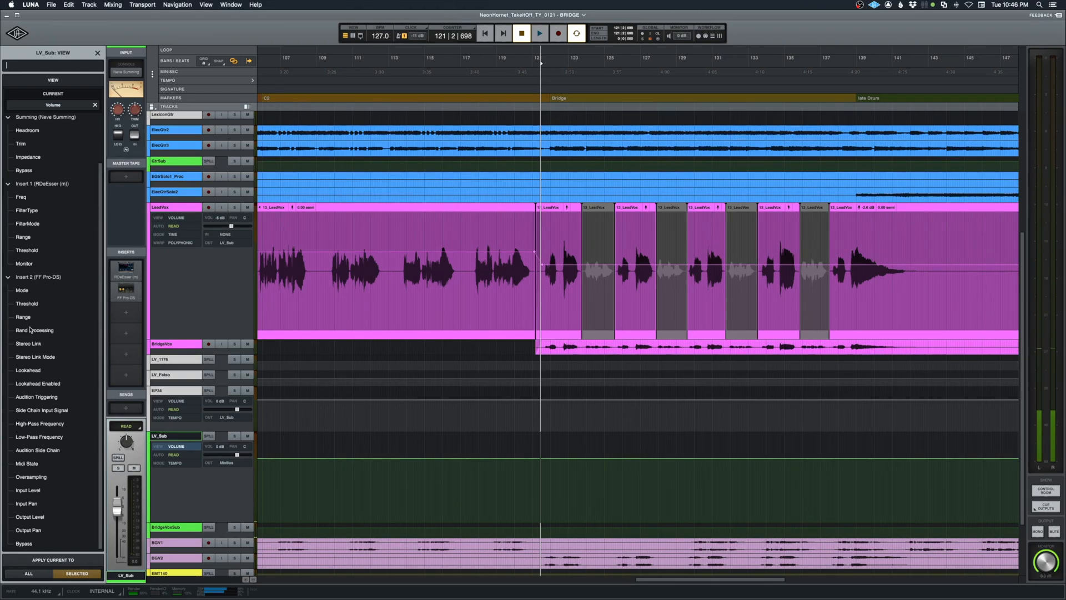
{"action": "left_click", "coordinate": [23, 543]}
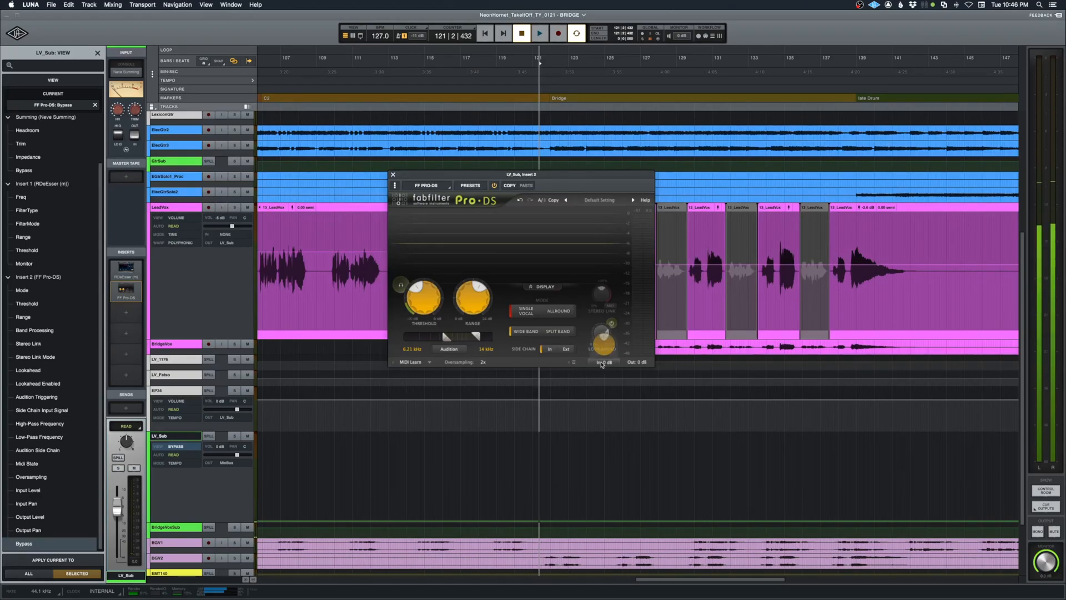
Step: Bypass FF Pro-DS on LV_Sub, and draw its bypass automation off from bar 121 to about bar 146 across the bridge
{"action": "left_click", "coordinate": [573, 362]}
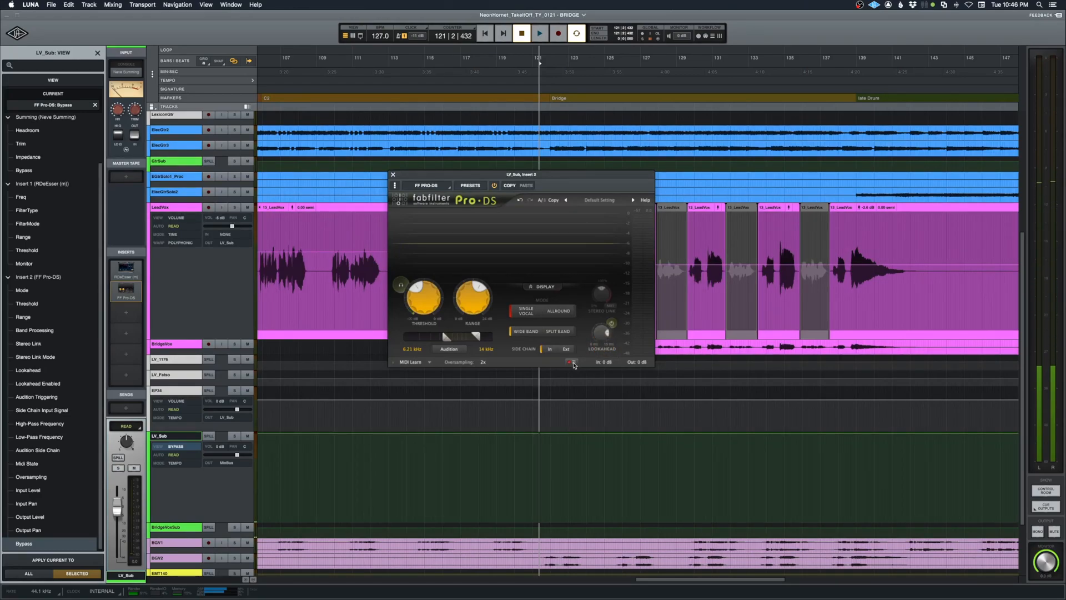
{"action": "left_click_drag", "start_coordinate": [539, 464], "coordinate": [993, 467]}
{"action": "left_click_drag", "start_coordinate": [779, 434], "coordinate": [789, 498]}
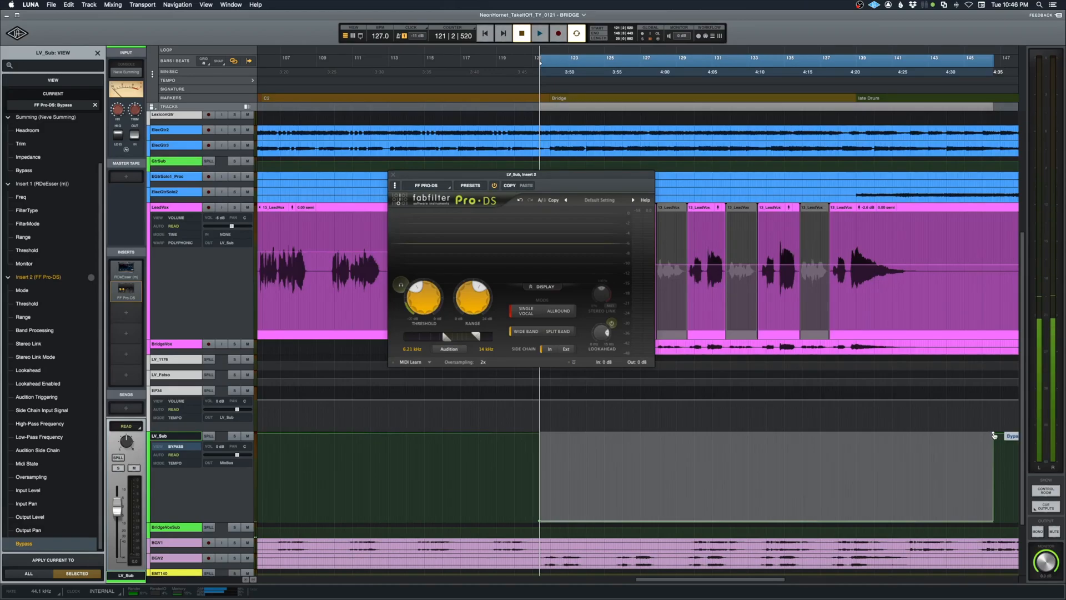
Step: Delete the closing bypass automation point near bar 146 on LV_Sub, play into the bridge from about bar 119, and close FF Pro-DS
{"action": "left_click", "coordinate": [994, 433], "text": "alt"}
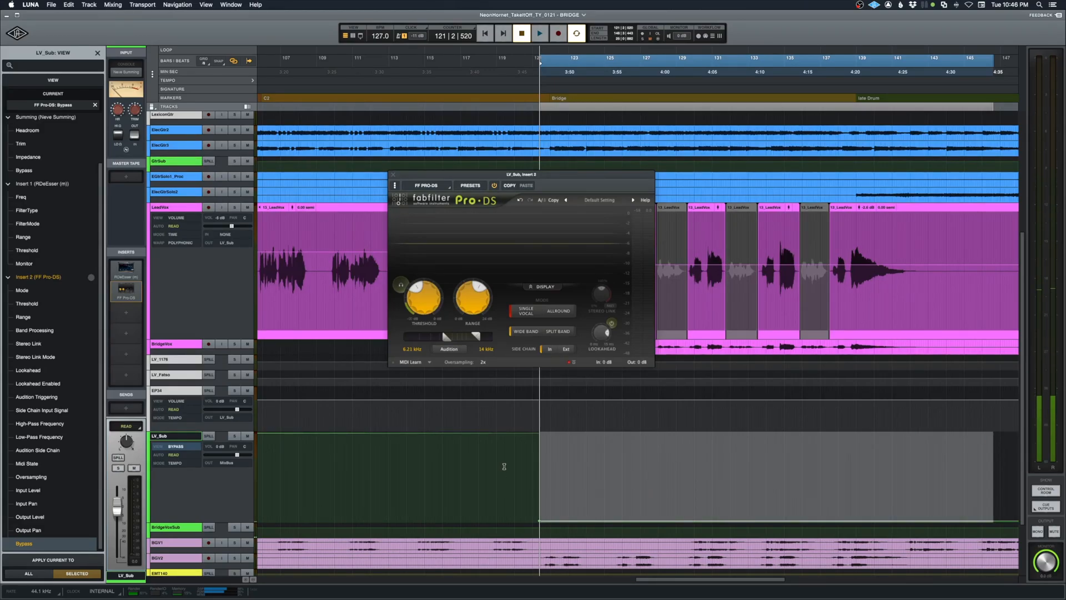
{"action": "left_click", "coordinate": [504, 467]}
{"action": "key", "text": "space"}
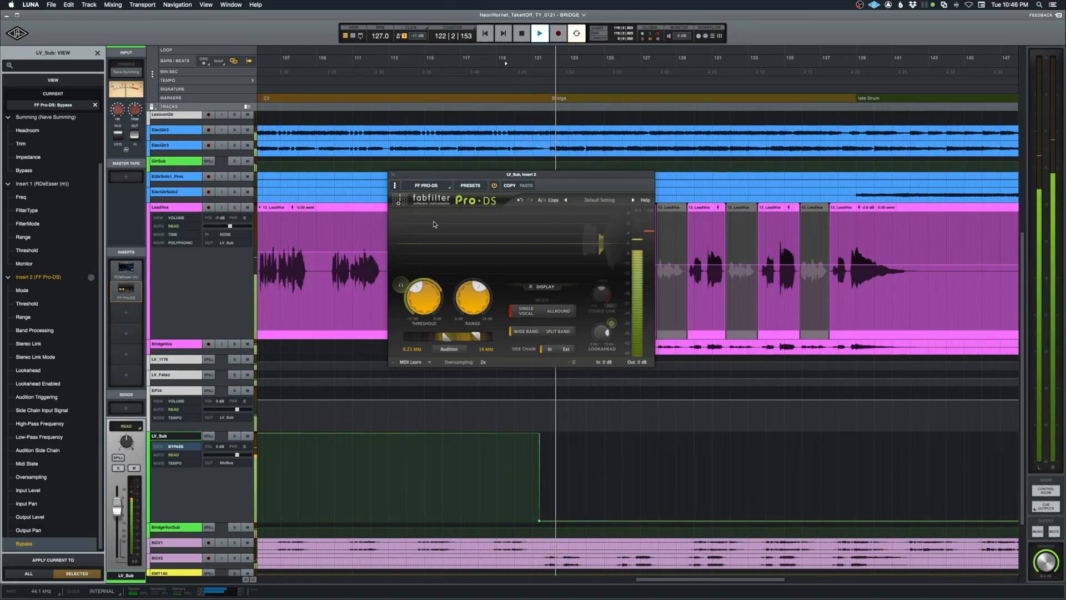
{"action": "left_click", "coordinate": [393, 175]}
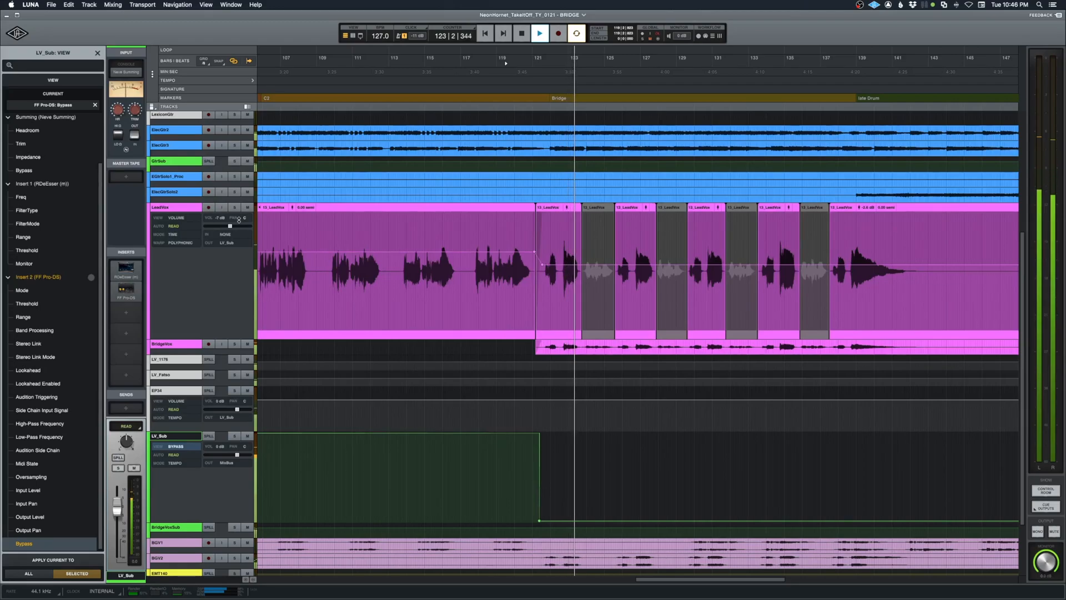
Step: Fit the whole session in the timeline, open EchoBoy on BridgeVoxSub, solo that bus during playback, and stop the transport
{"action": "key", "text": "alt+a"}
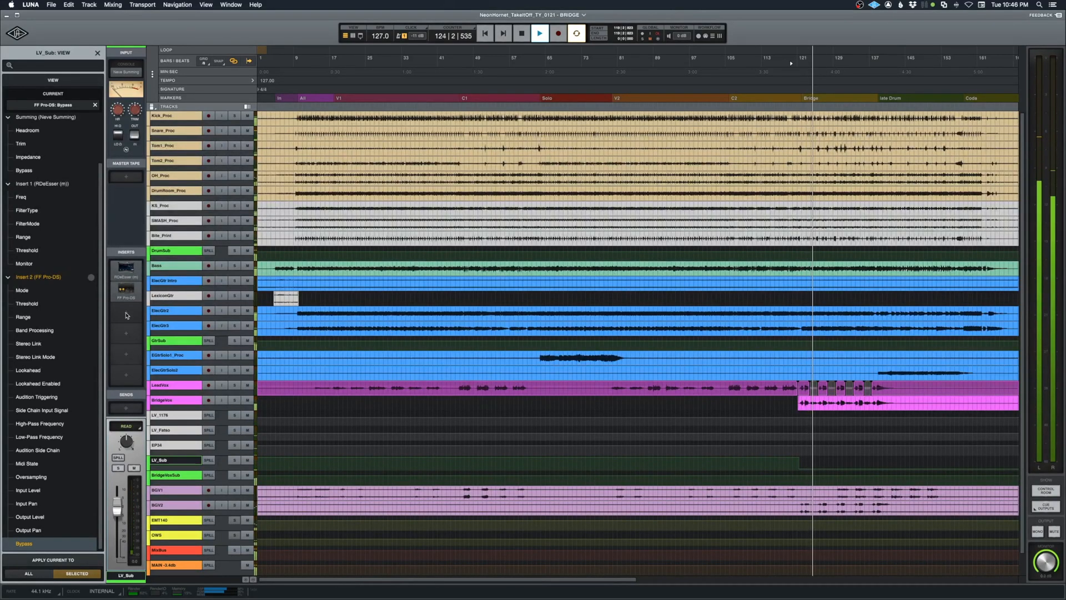
{"action": "key", "text": "t"}
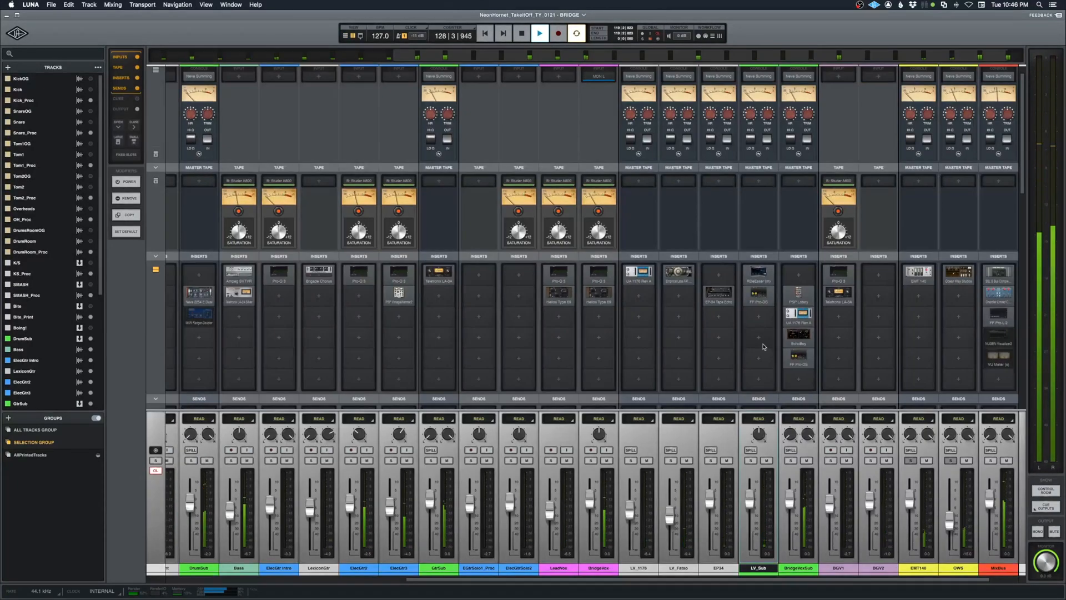
{"action": "left_click", "coordinate": [798, 334]}
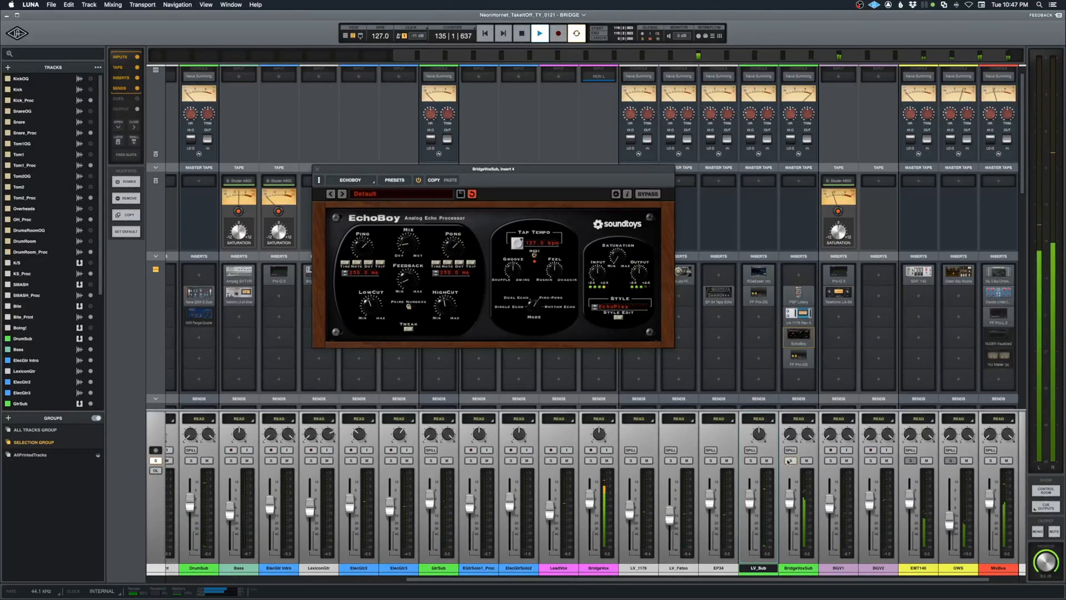
{"action": "key", "text": "super+equal"}
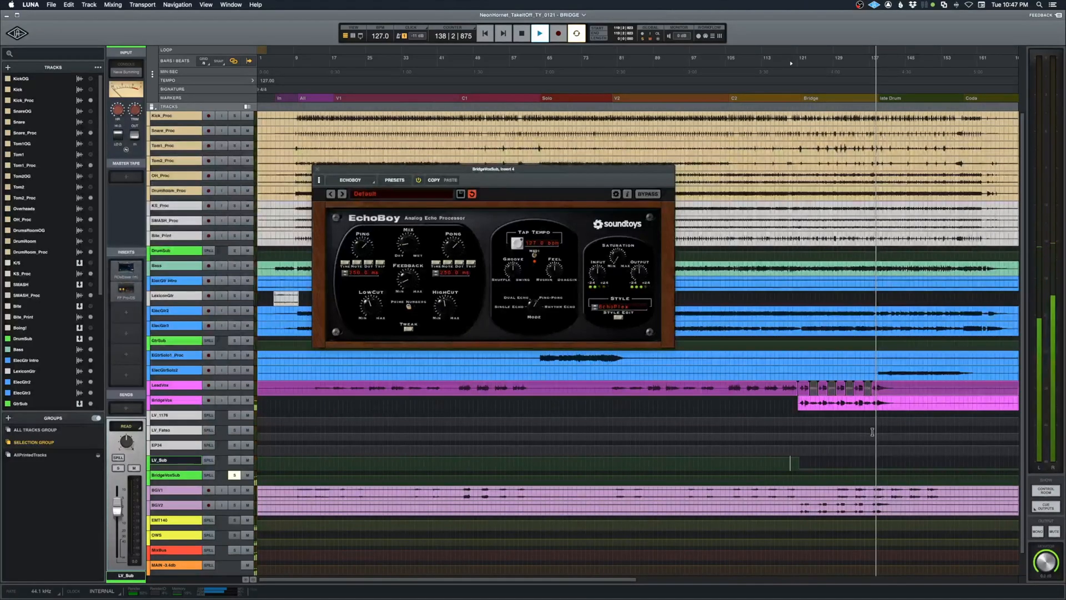
{"action": "key", "text": "super+equal"}
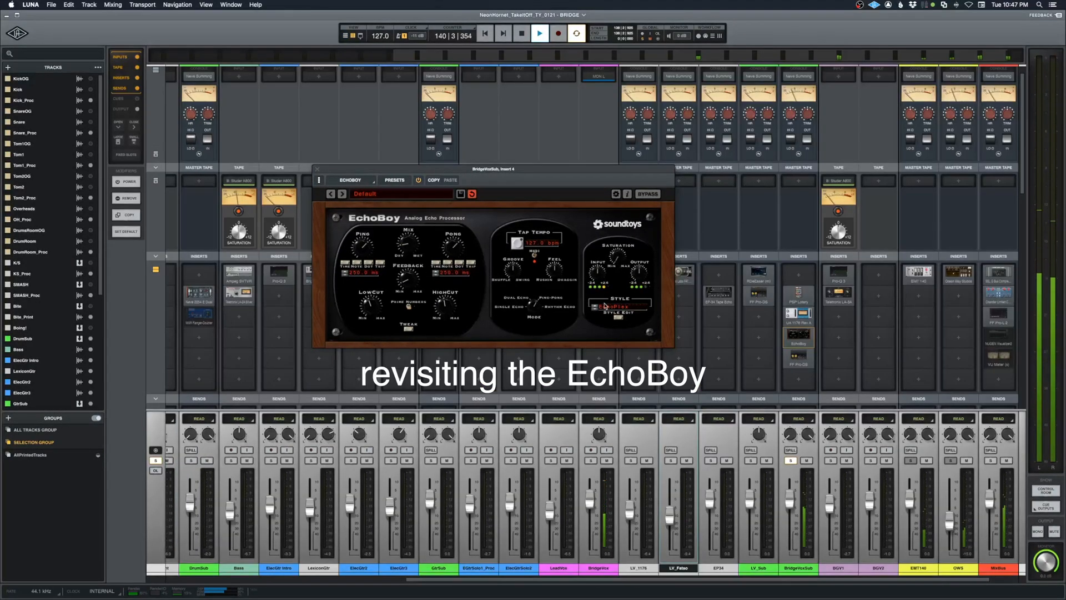
{"action": "key", "text": "space"}
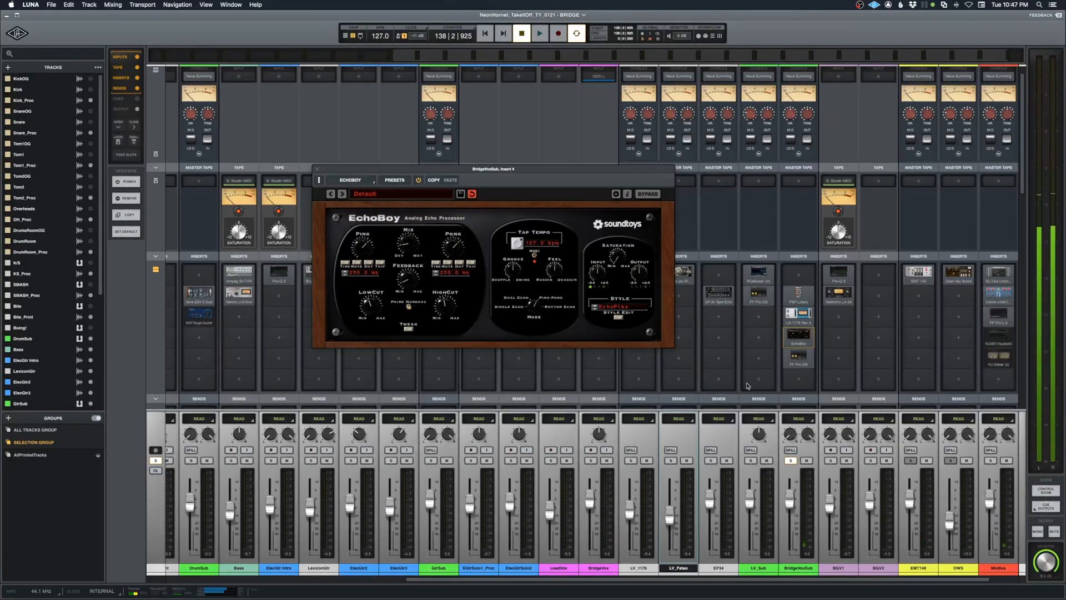
Step: Set BridgeVoxSub's automation mode to Touch and ride EchoBoy's Mix knob to record echo automation
{"action": "left_click", "coordinate": [794, 421]}
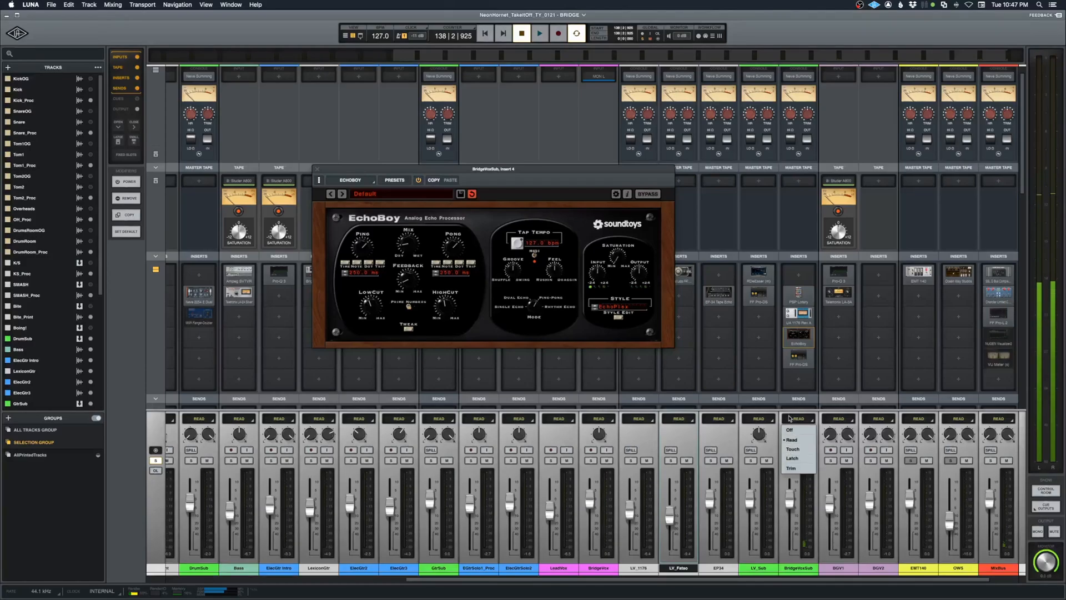
{"action": "left_click", "coordinate": [793, 450]}
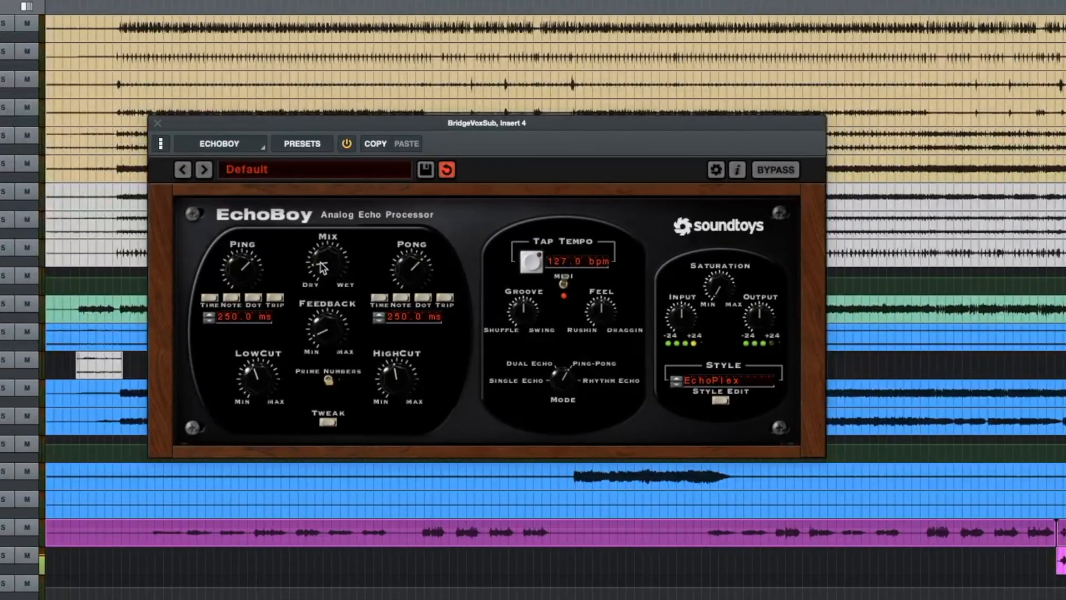
{"action": "left_click_drag", "start_coordinate": [323, 268], "coordinate": [318, 274]}
{"action": "left_click_drag", "start_coordinate": [325, 272], "coordinate": [357, 178]}
{"action": "left_click_drag", "start_coordinate": [332, 273], "coordinate": [339, 206]}
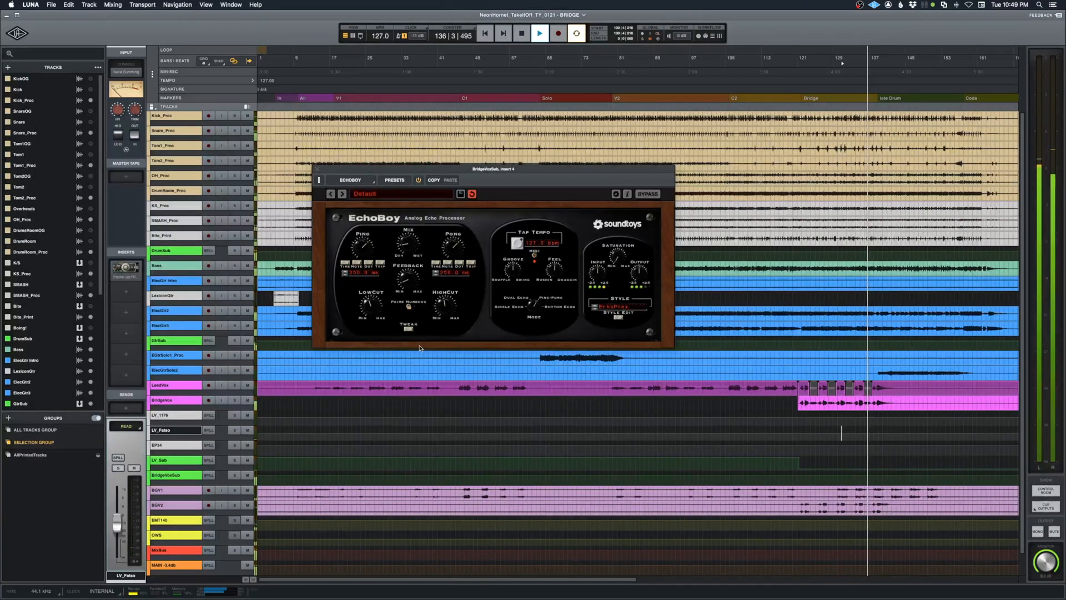
Step: Return BridgeVoxSub's automation mode to Read, stop playback, and close EchoBoy
{"action": "left_click", "coordinate": [173, 475]}
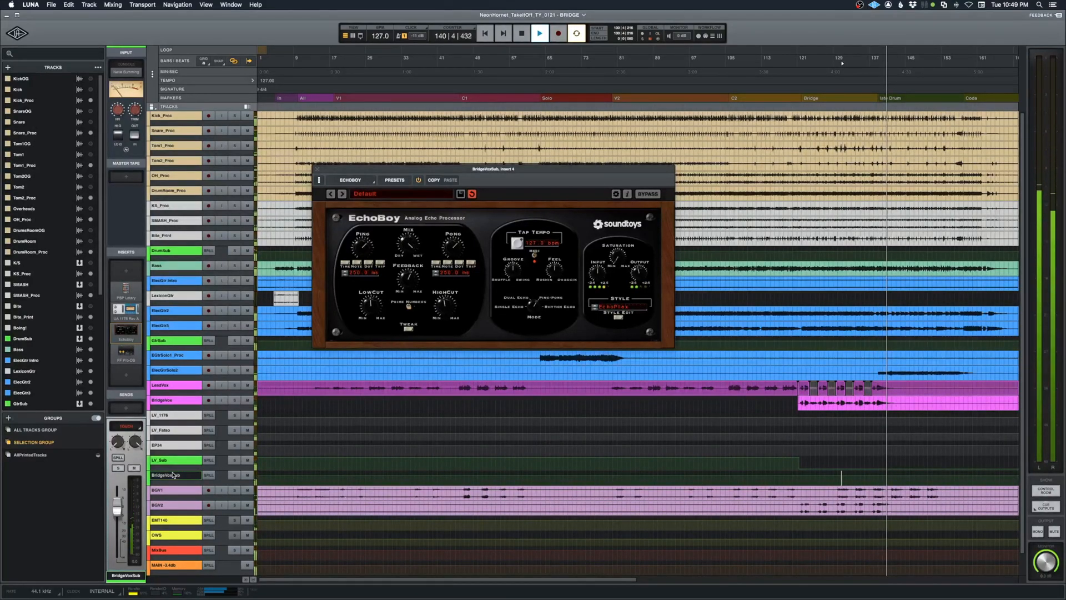
{"action": "left_click", "coordinate": [127, 427]}
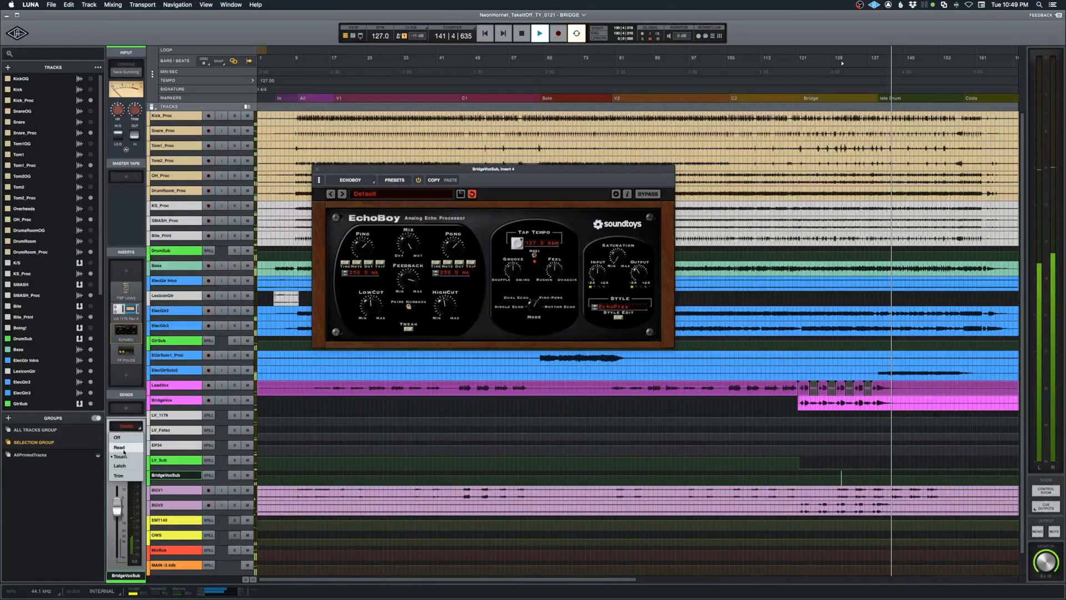
{"action": "left_click", "coordinate": [125, 449]}
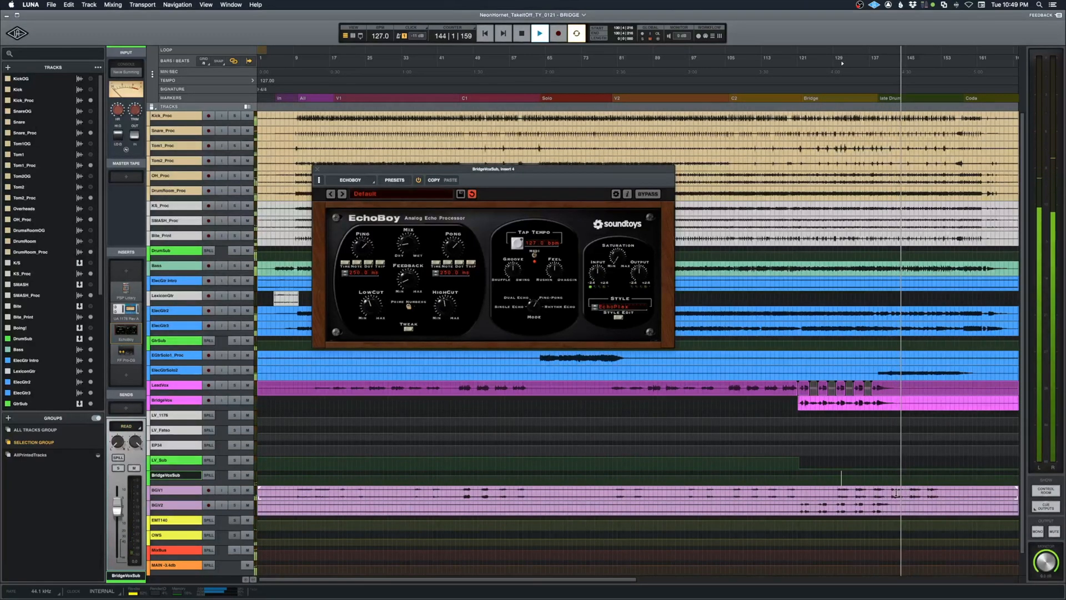
{"action": "key", "text": "space"}
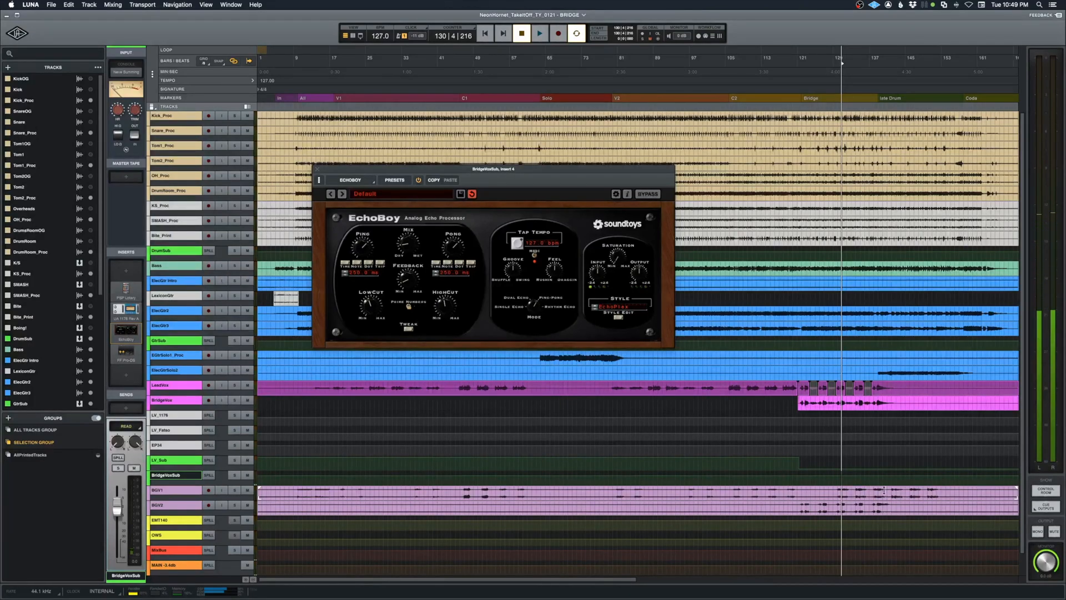
{"action": "left_click", "coordinate": [318, 170]}
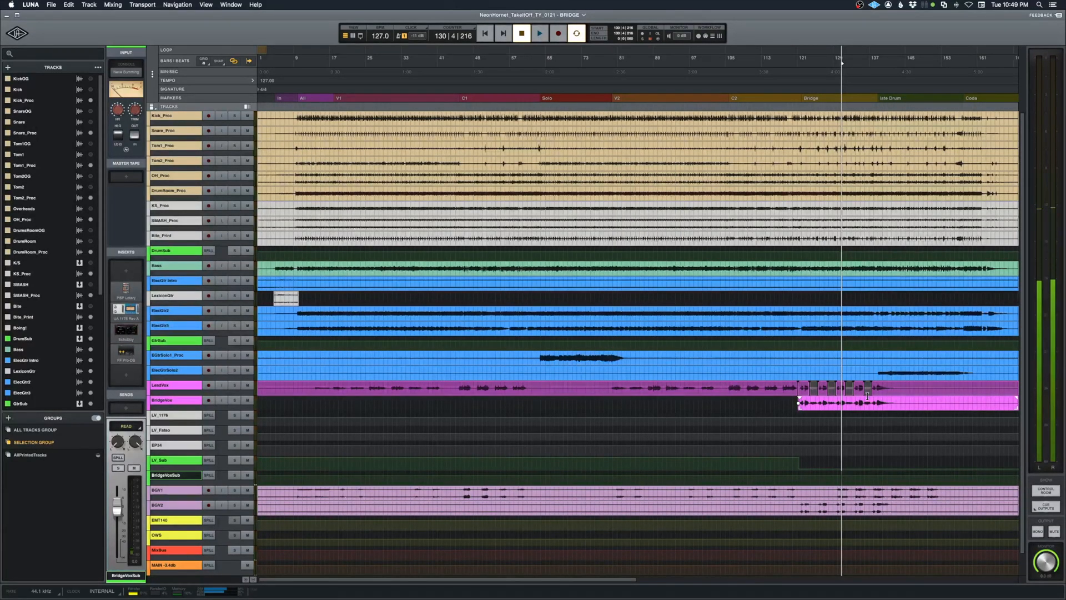
Step: Play the drum transition into the late Drum section from bar 137, beat 4, with the timeline enlarged around it
{"action": "left_click", "coordinate": [872, 120]}
{"action": "left_click", "coordinate": [871, 118]}
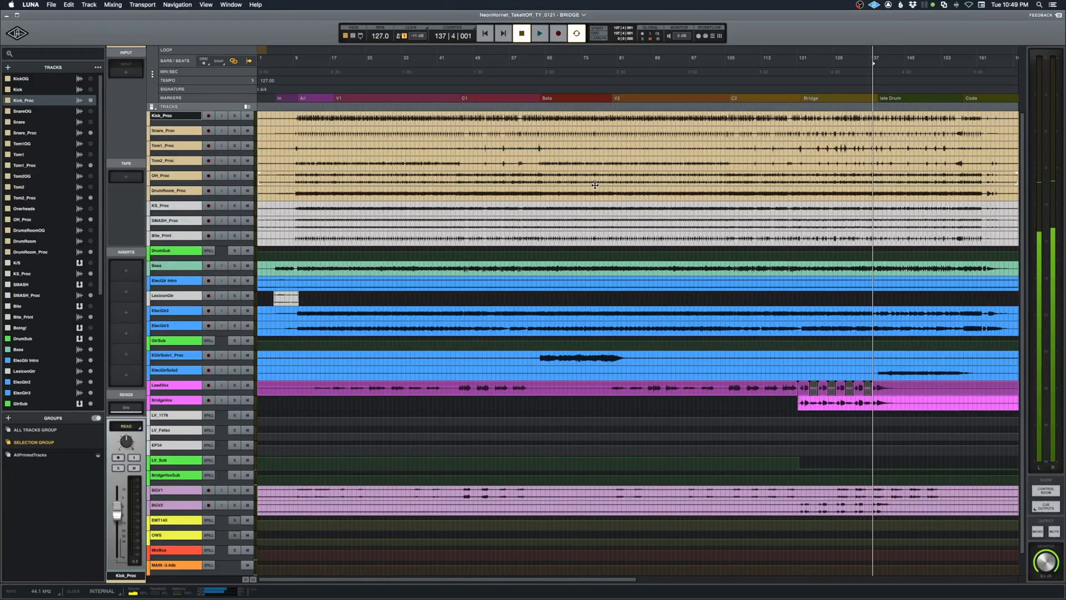
{"action": "key", "text": "t"}
{"action": "key", "text": "t"}
{"action": "key", "text": "t"}
{"action": "key", "text": "space"}
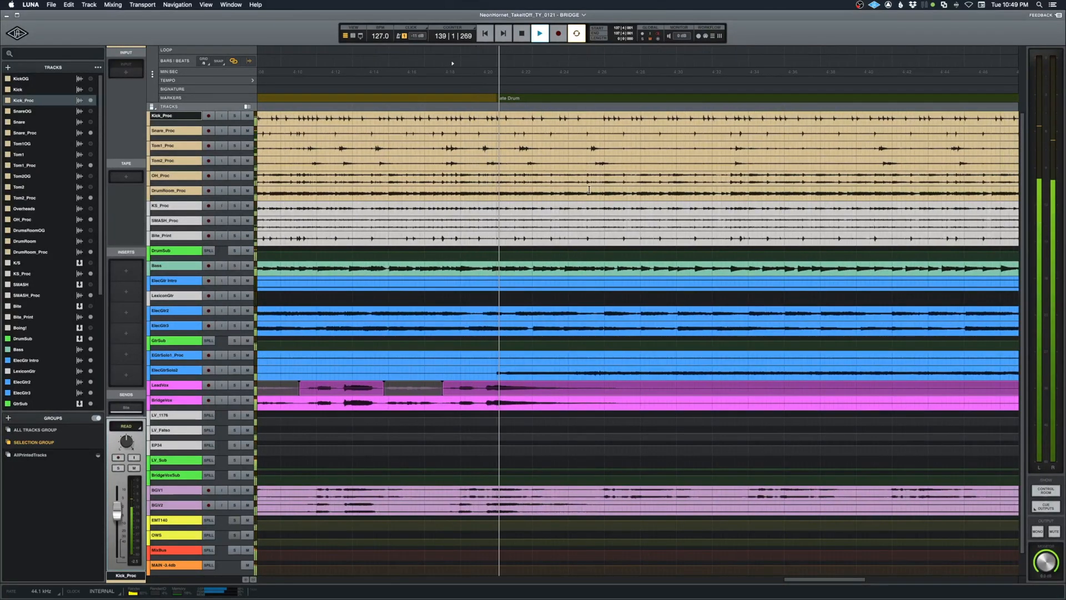
{"action": "key", "text": "space"}
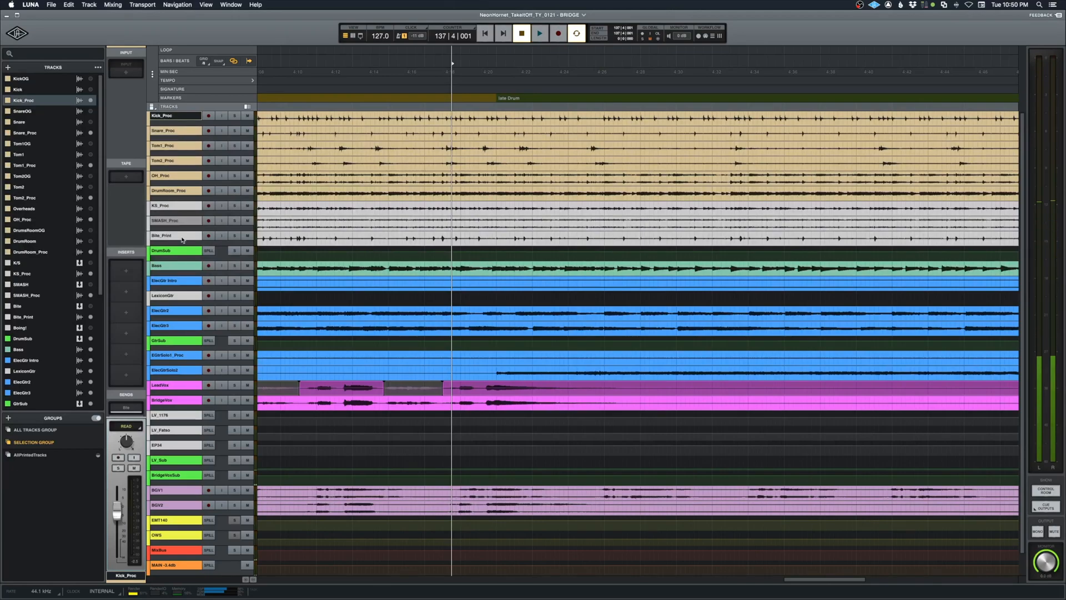
Step: Set all track heights to Medium (Default) and enlarge the timeline around bar 137, beat 4 on Kick_Proc
{"action": "left_click", "coordinate": [152, 106]}
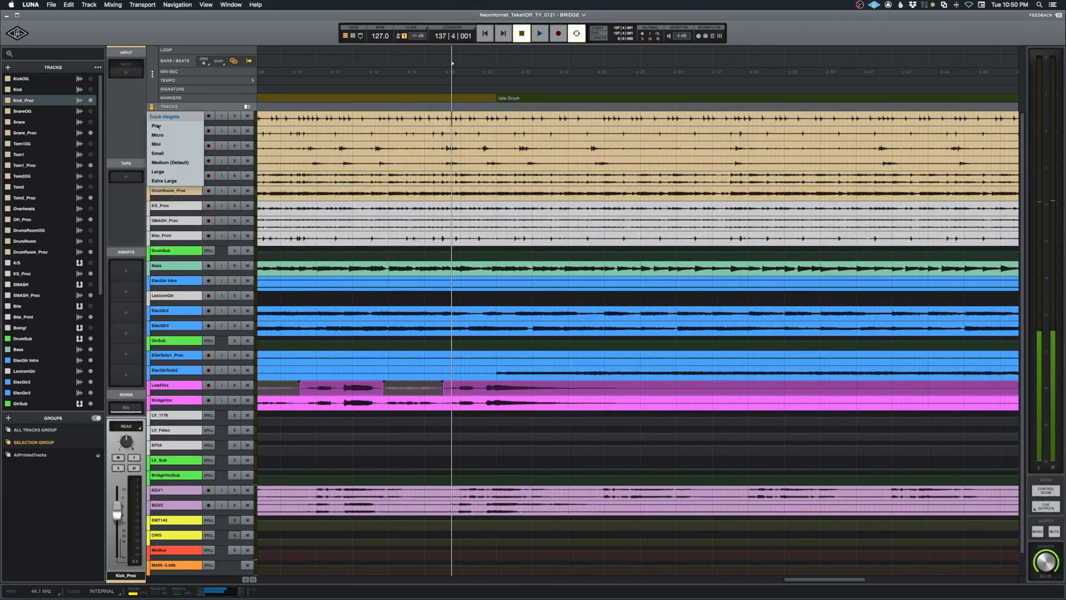
{"action": "left_click", "coordinate": [174, 162]}
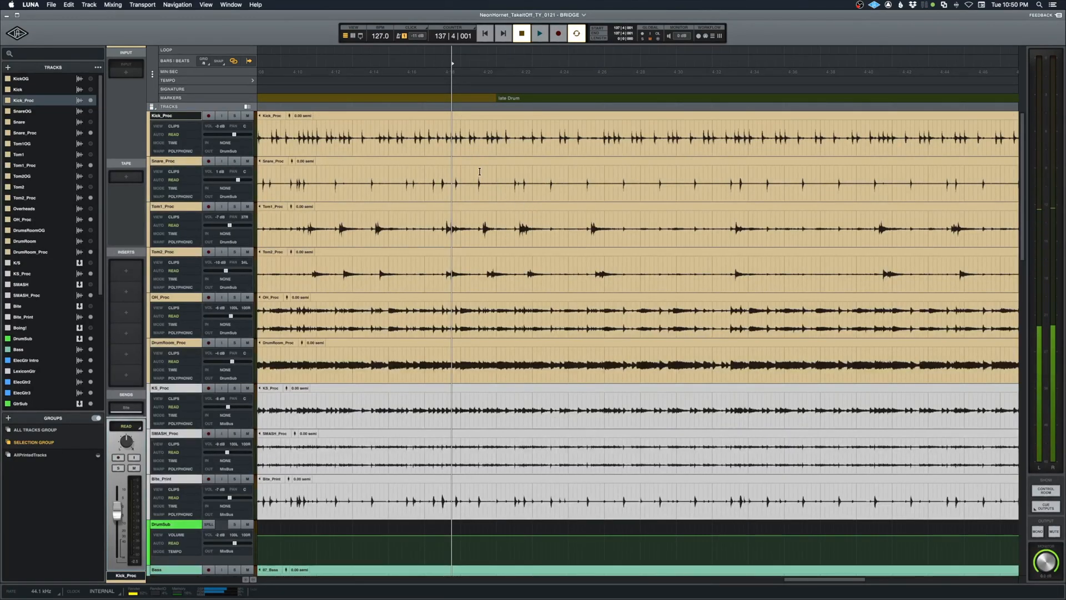
{"action": "left_click", "coordinate": [453, 134]}
{"action": "key", "text": "t"}
{"action": "key", "text": "t"}
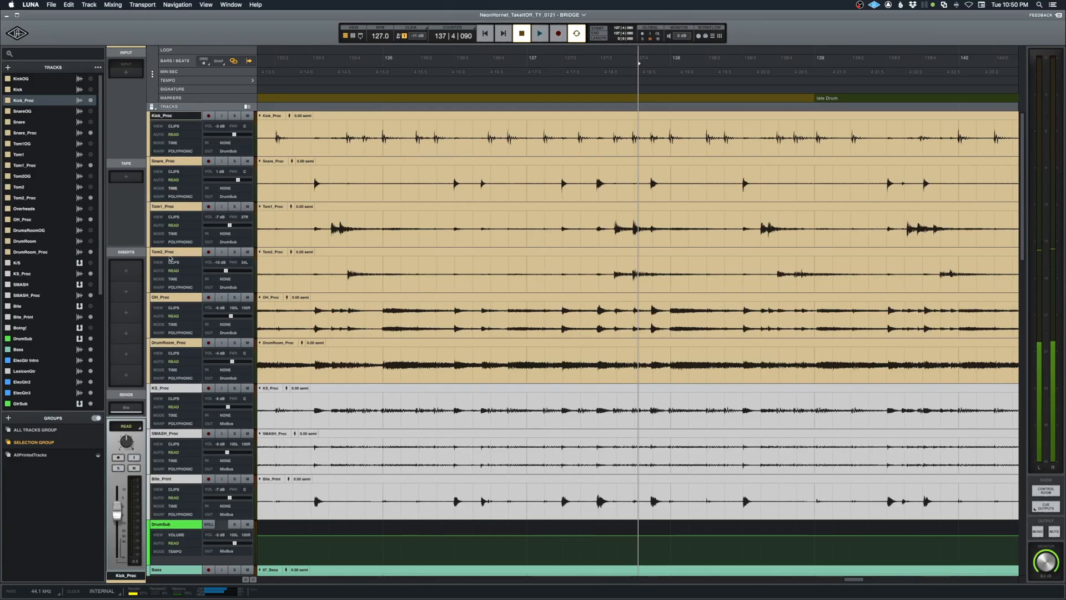
Step: Group the drum tracks from Kick_Proc through Bite_Print as AllDrum, with mixing and editing linked
{"action": "left_click", "coordinate": [170, 481], "text": "shift"}
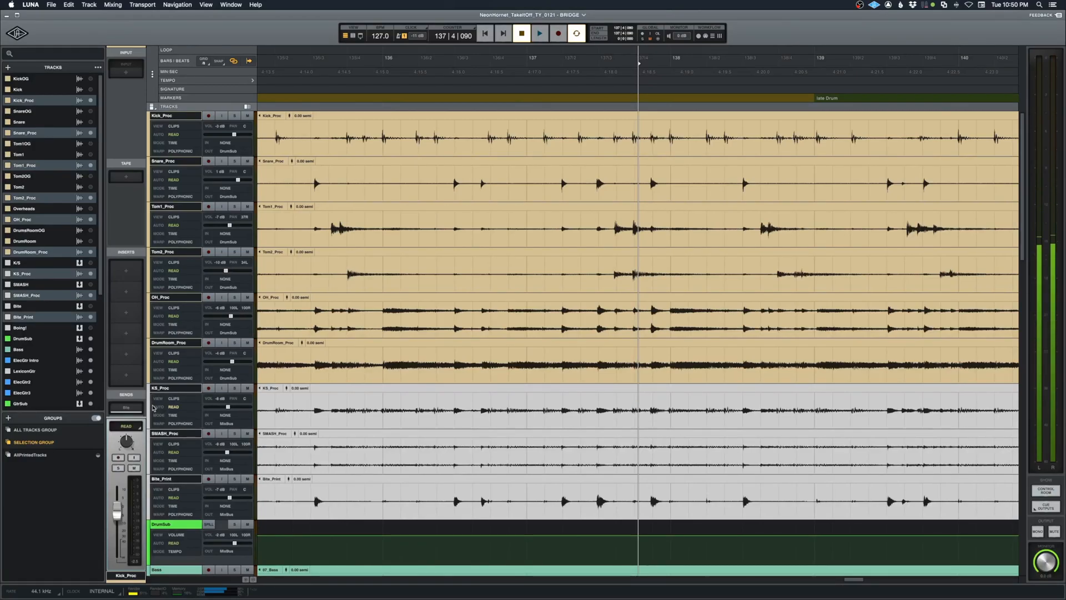
{"action": "key", "text": "super+g"}
{"action": "type", "text": "AllDrum"}
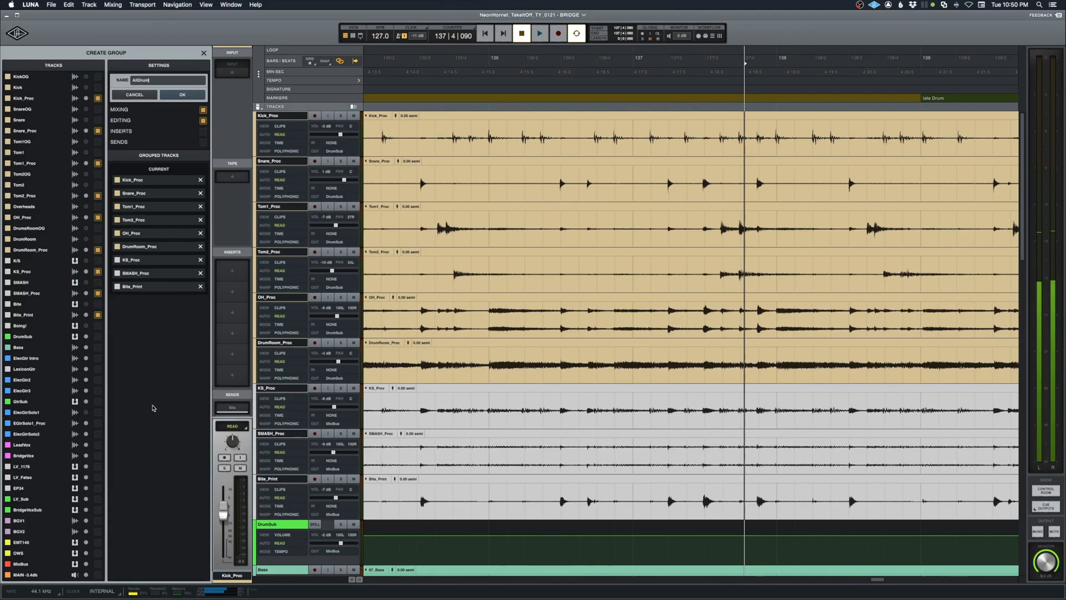
{"action": "key", "text": "Return"}
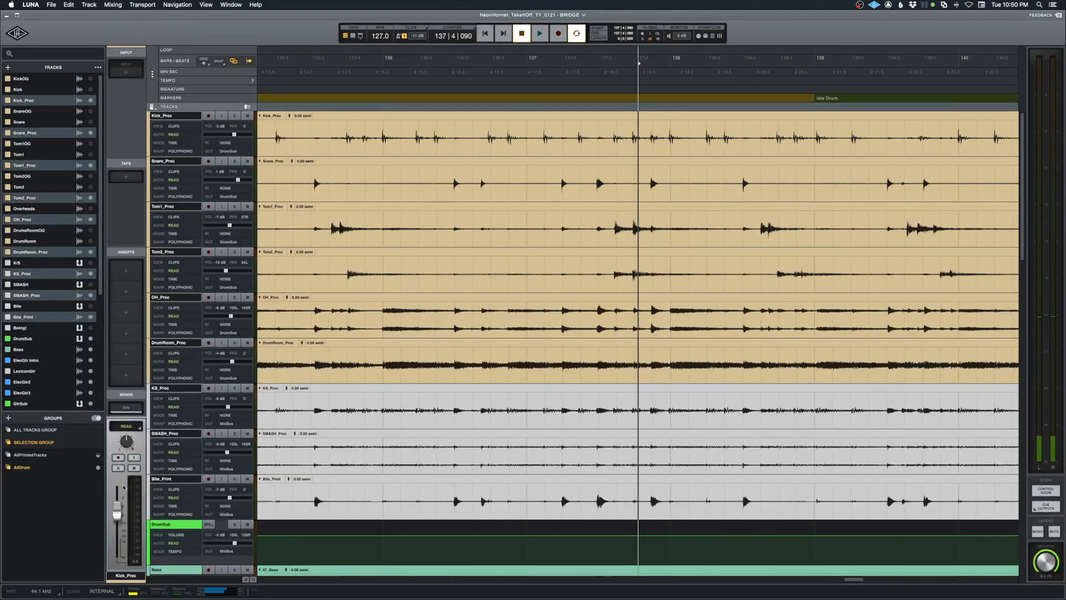
Step: Solo the AllDrum group and play the drums twice from the end of bar 135 into the late Drum section
{"action": "left_click", "coordinate": [233, 479]}
{"action": "left_click", "coordinate": [383, 176]}
{"action": "key", "text": "space"}
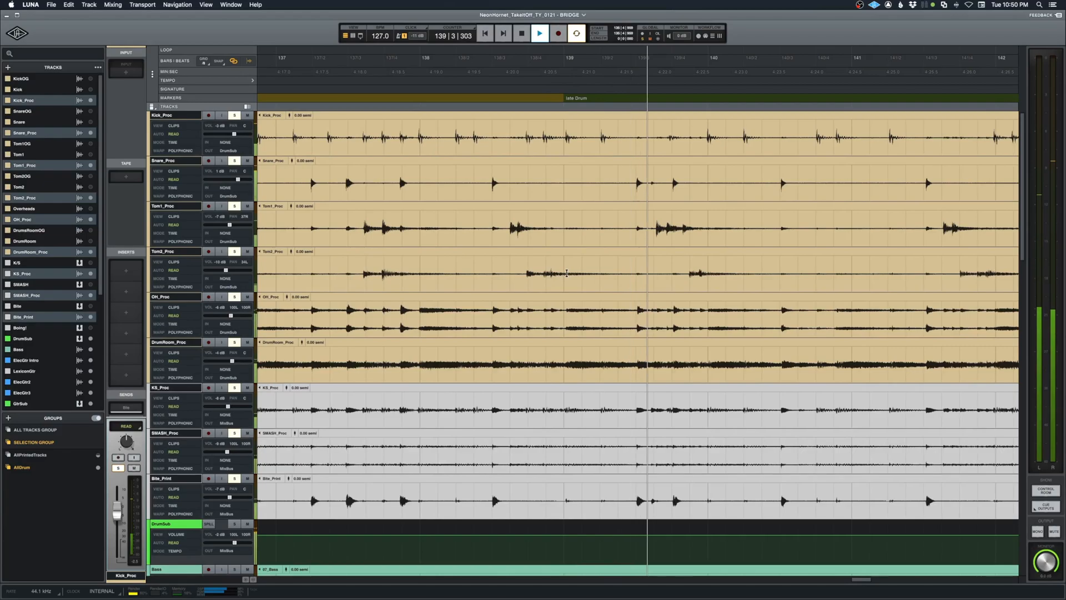
{"action": "key", "text": "space"}
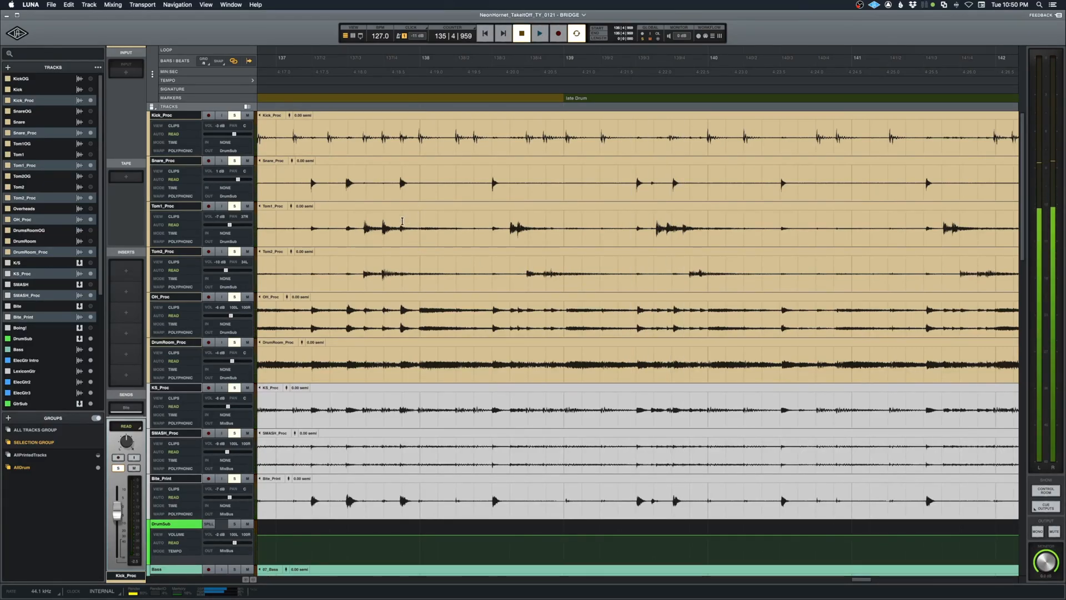
{"action": "key", "text": "space"}
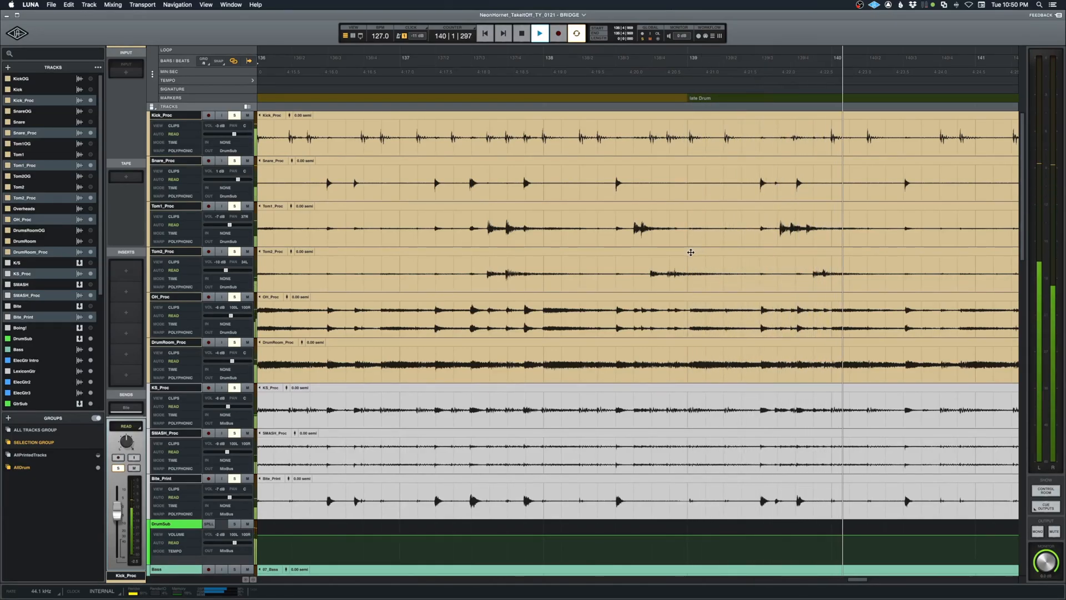
{"action": "key", "text": "space"}
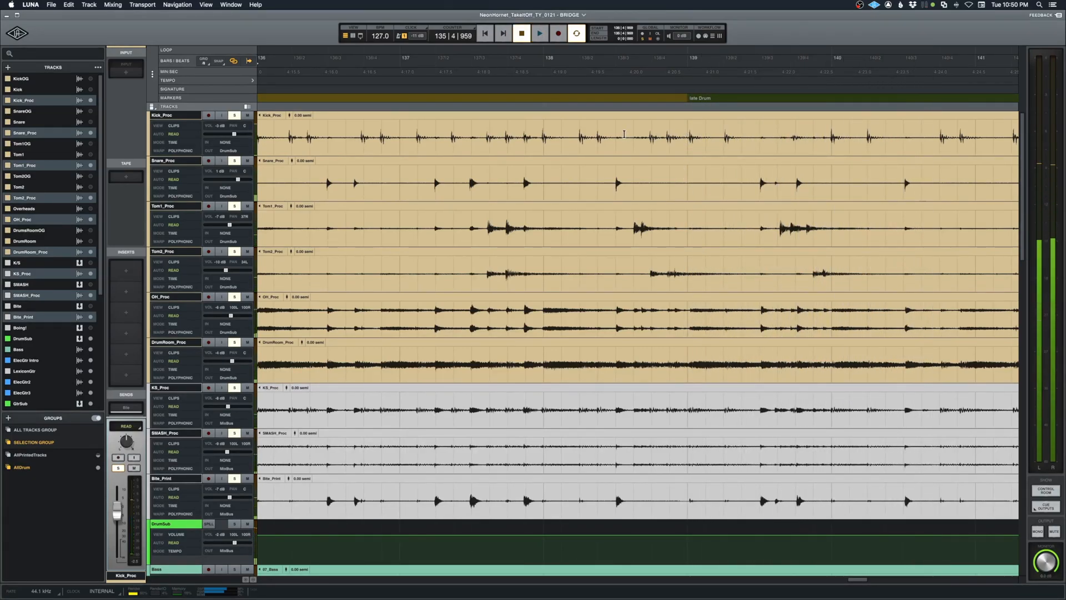
Step: Play the soloed drums again from bar 137, beat 1 to check their timing into the late Drum section
{"action": "left_click", "coordinate": [610, 135]}
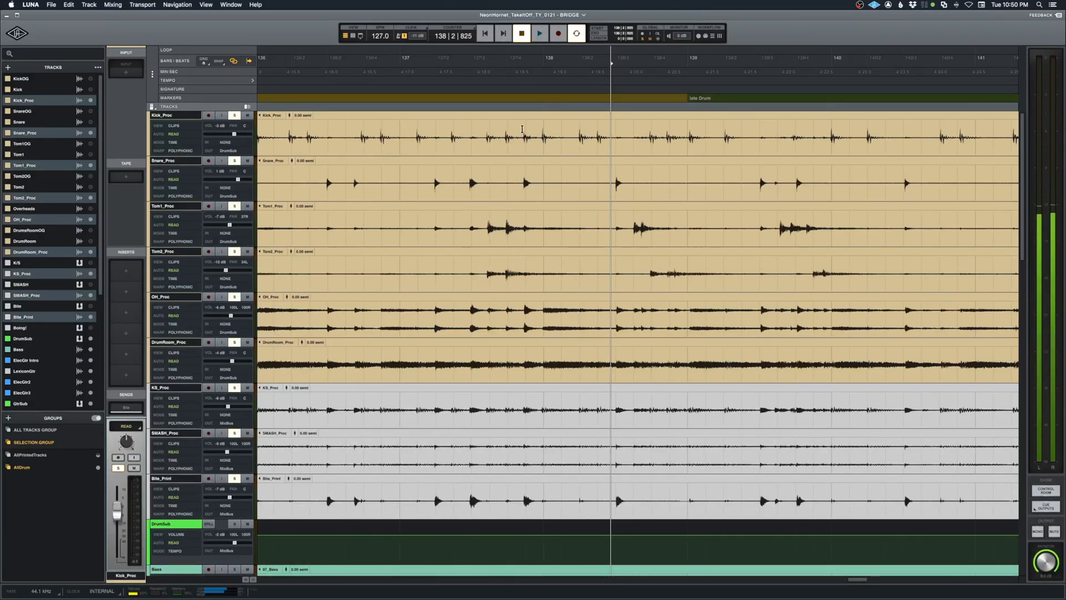
{"action": "left_click", "coordinate": [432, 134]}
{"action": "key", "text": "space"}
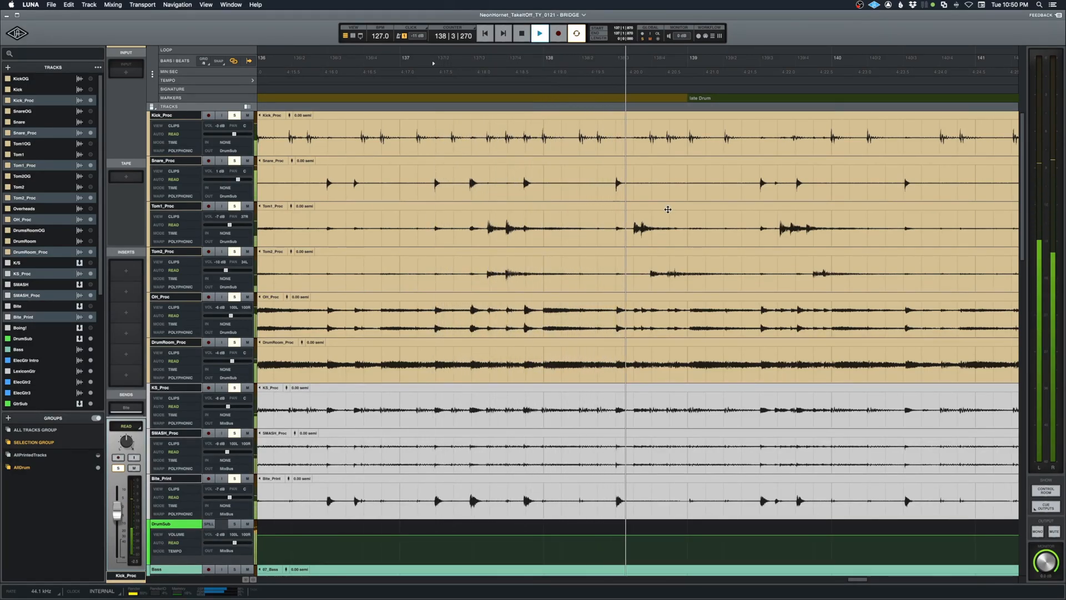
{"action": "key", "text": "space"}
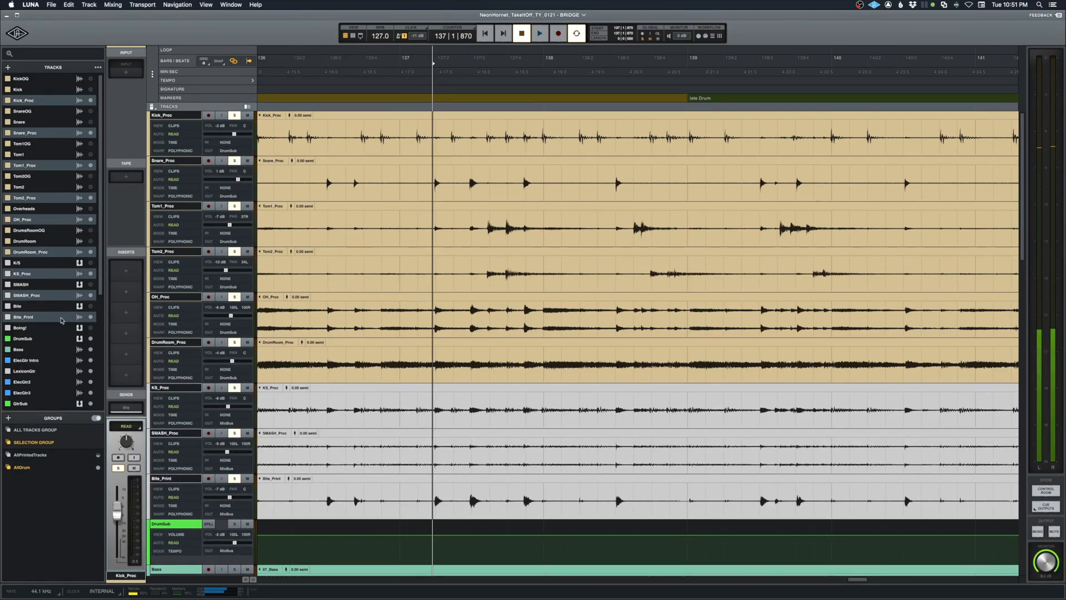
Step: Switch the grouped drum tracks' timeline view from Clips to Warps
{"action": "left_click", "coordinate": [175, 126]}
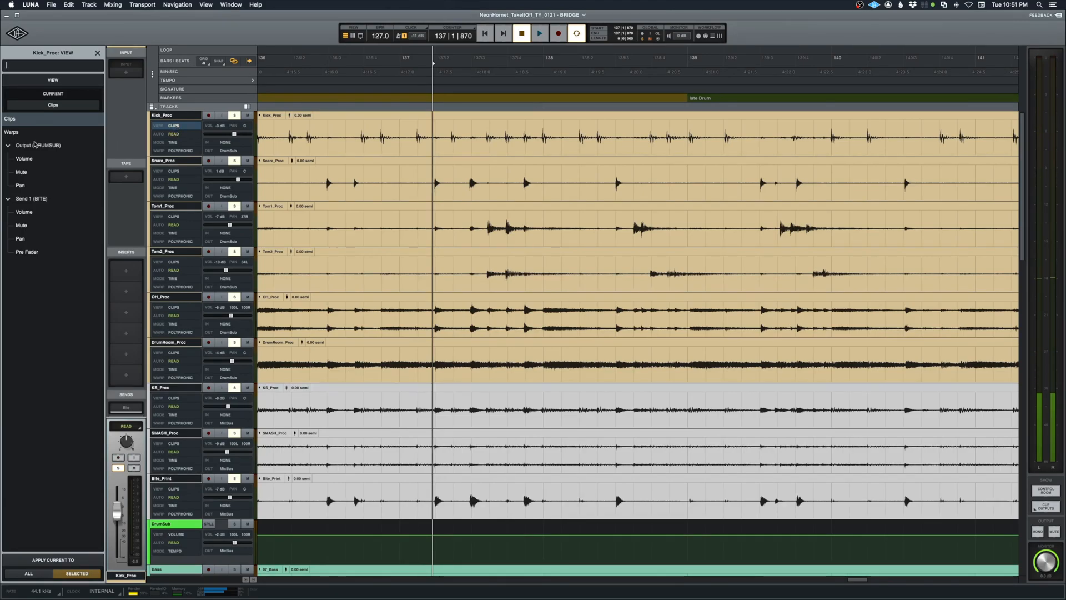
{"action": "left_click", "coordinate": [20, 133]}
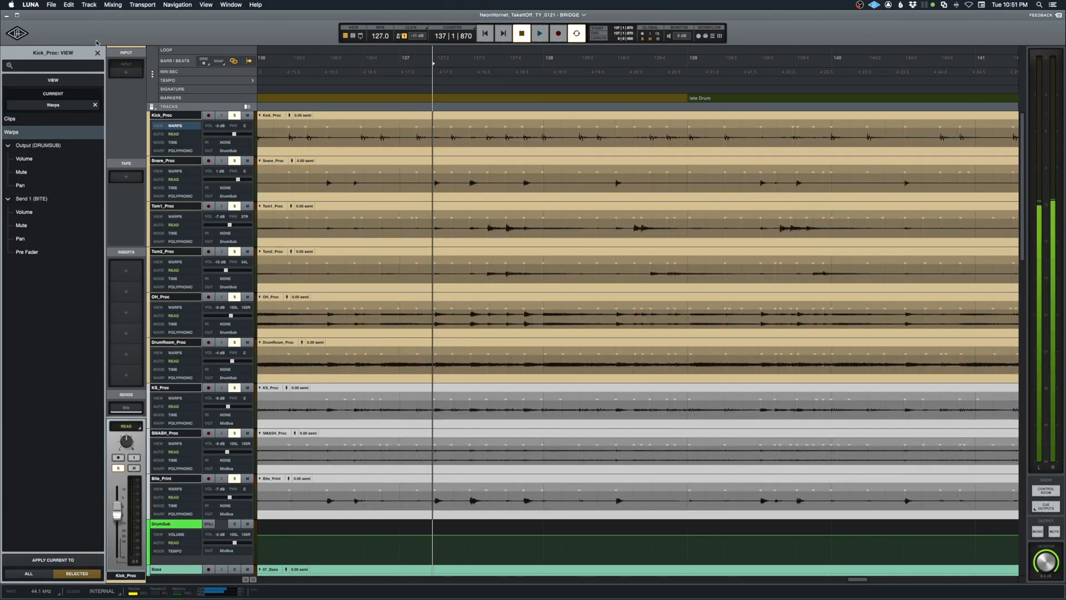
Step: Review the AllDrum group's track list and its mixing and editing settings, leaving them as they are
{"action": "left_click", "coordinate": [97, 54]}
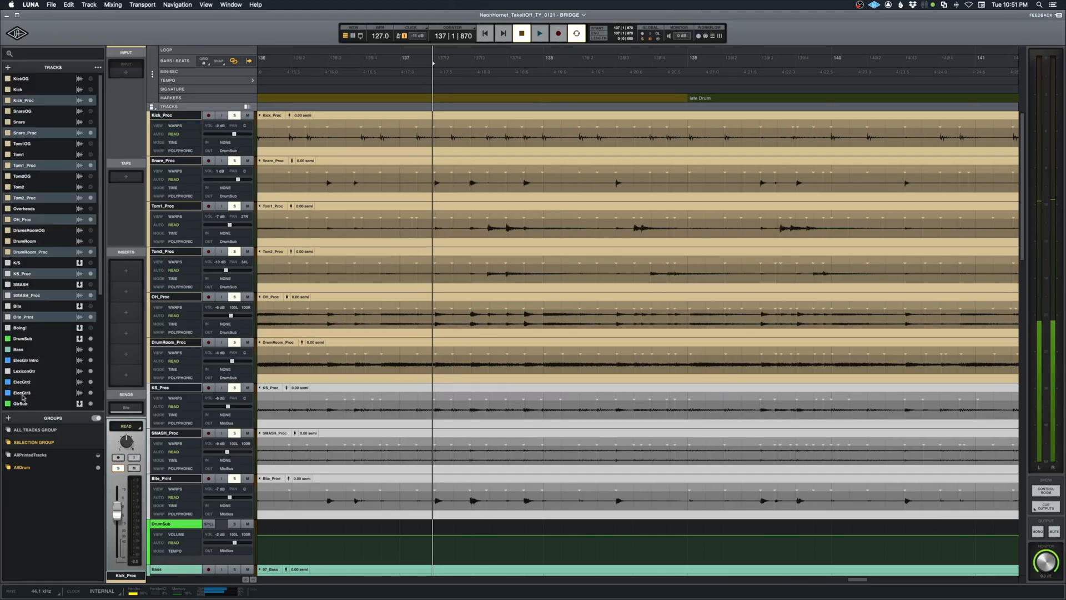
{"action": "right_click", "coordinate": [23, 468]}
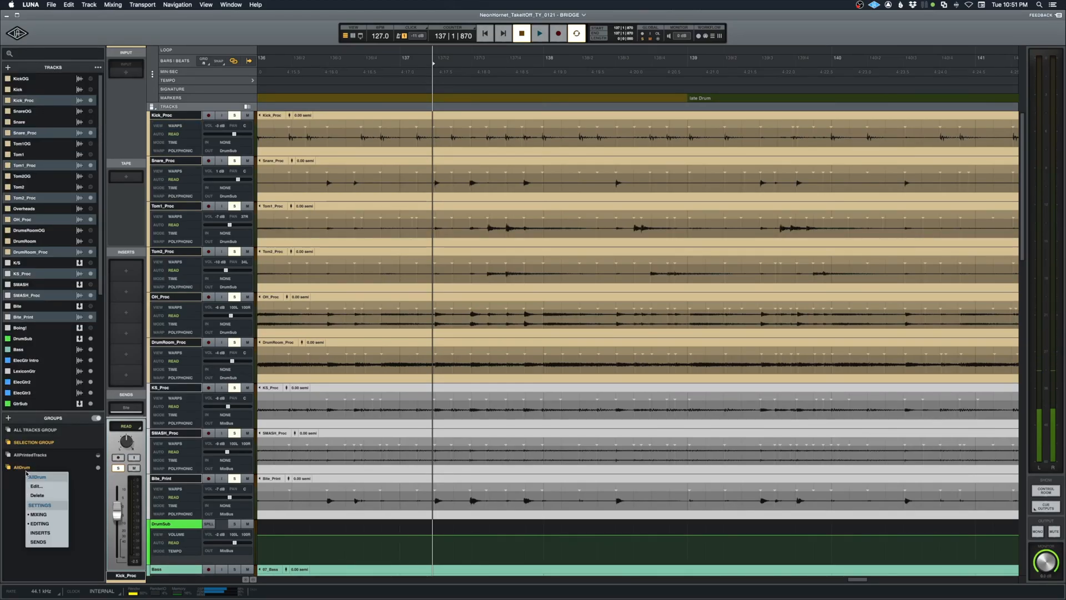
{"action": "left_click", "coordinate": [36, 486]}
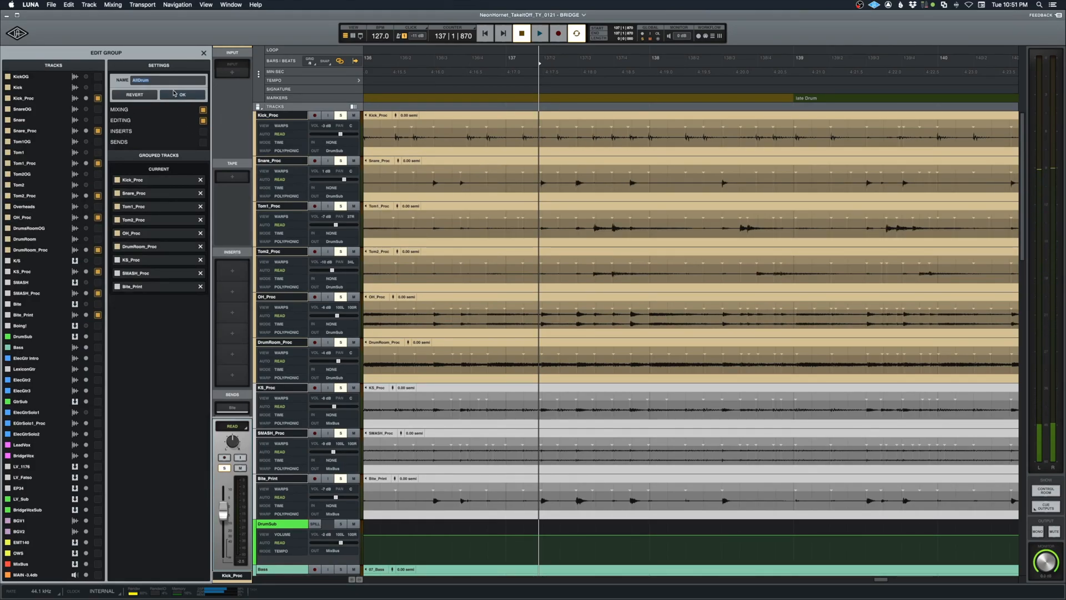
{"action": "left_click", "coordinate": [181, 95]}
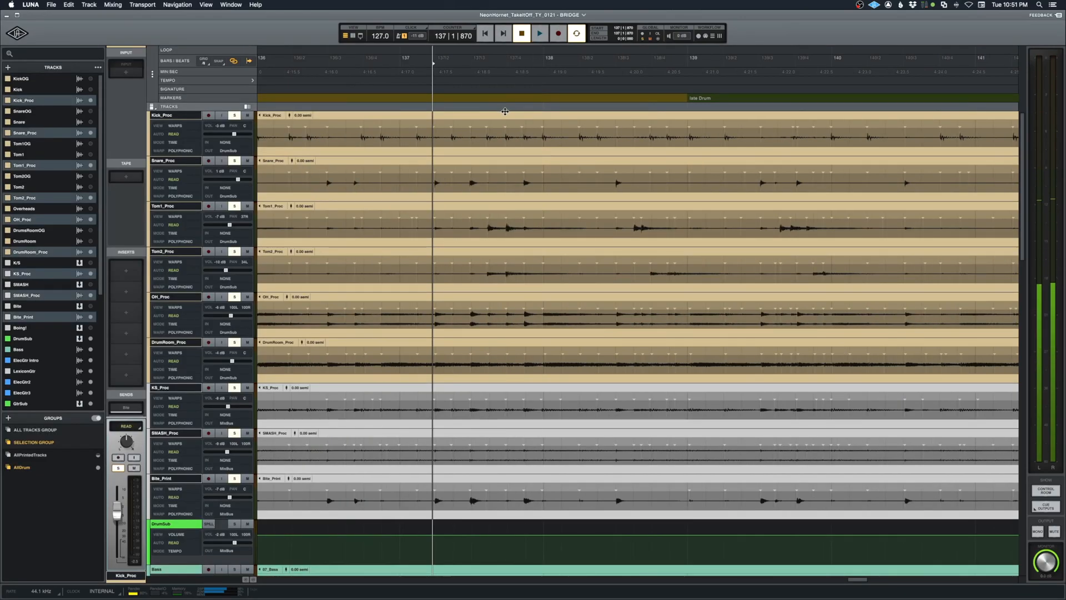
Step: Play the soloed drums briefly from bar 138, beat 1 to examine the hits leading into the late Drum section
{"action": "key", "text": "t"}
{"action": "scroll", "coordinate": [520, 188], "scroll_direction": "right", "scroll_amount": 7}
{"action": "scroll", "coordinate": [519, 188], "scroll_direction": "right", "scroll_amount": 2}
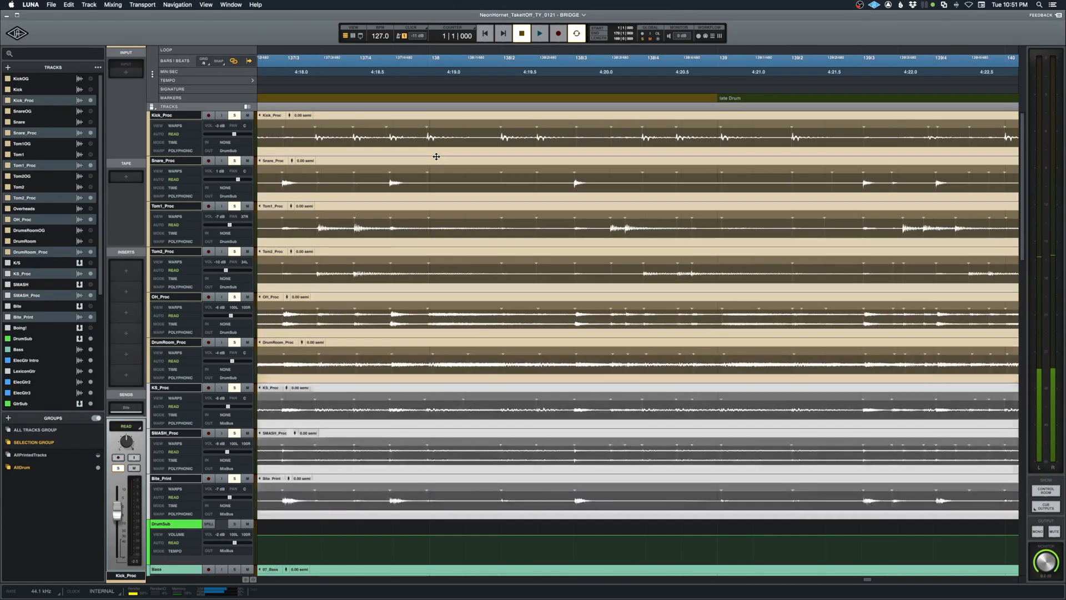
{"action": "left_click", "coordinate": [436, 155]}
{"action": "key", "text": "space"}
{"action": "scroll", "coordinate": [446, 154], "scroll_direction": "right", "scroll_amount": 2}
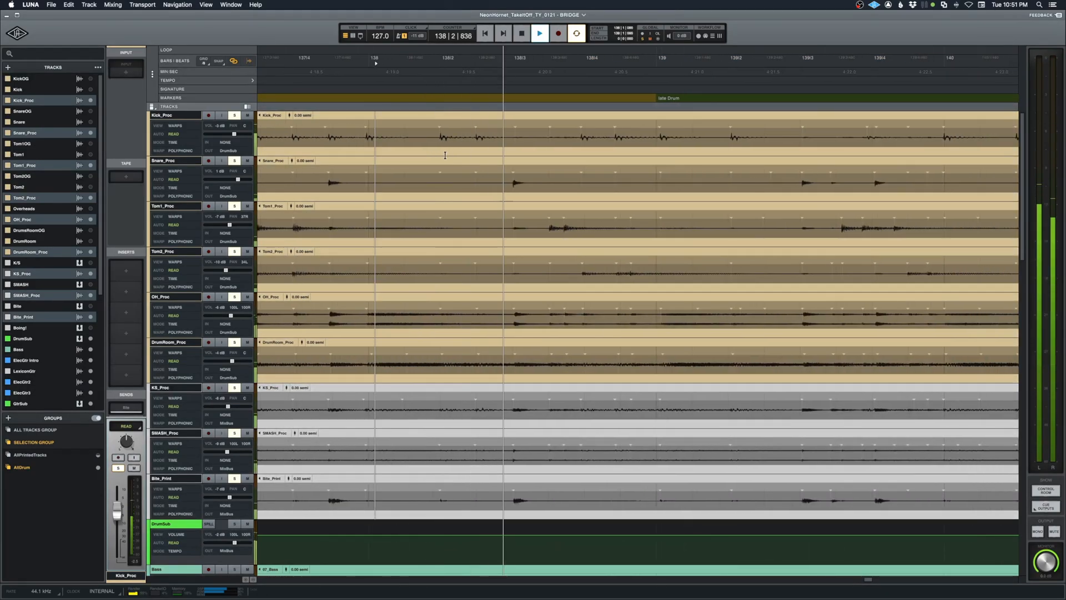
{"action": "key", "text": "space"}
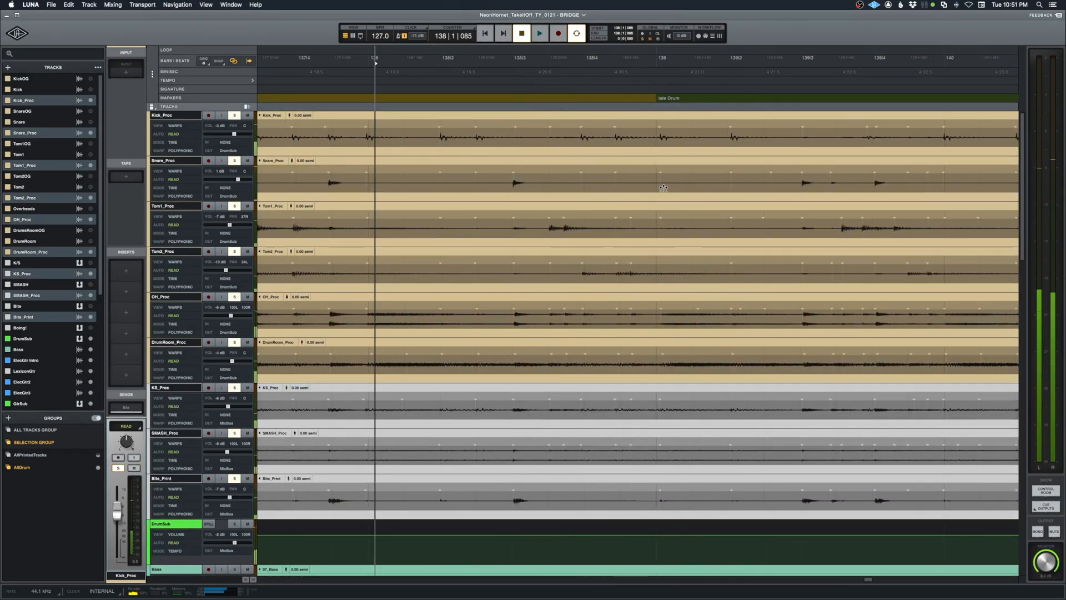
Step: Insert a grouped warp on the late kick just after bar 139, beat 1 and audition from bar 138, beat 3
{"action": "left_click", "coordinate": [659, 187]}
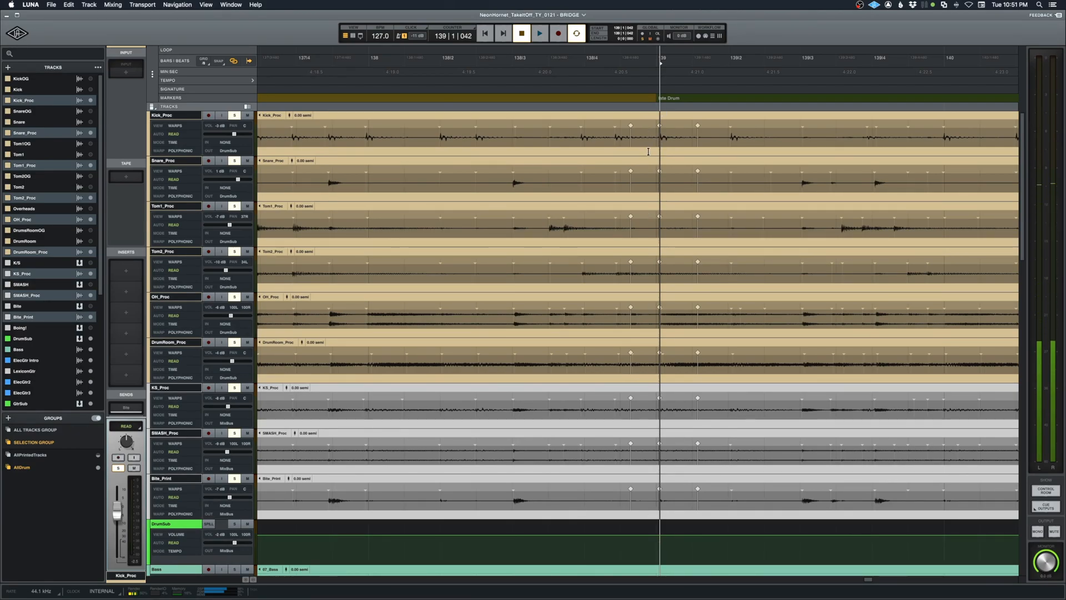
{"action": "left_click", "coordinate": [533, 131]}
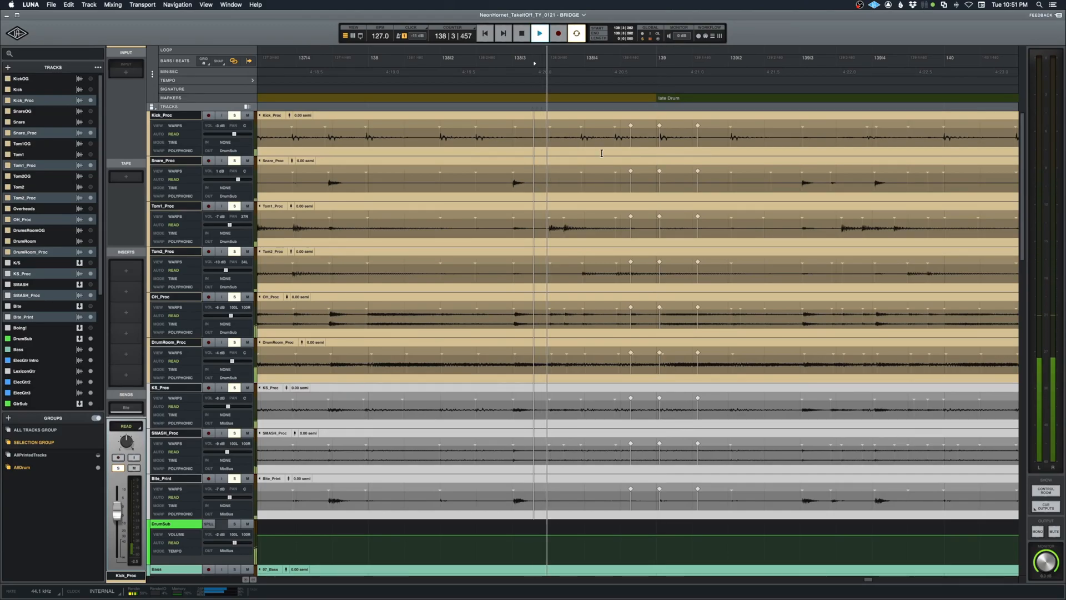
{"action": "key", "text": "space"}
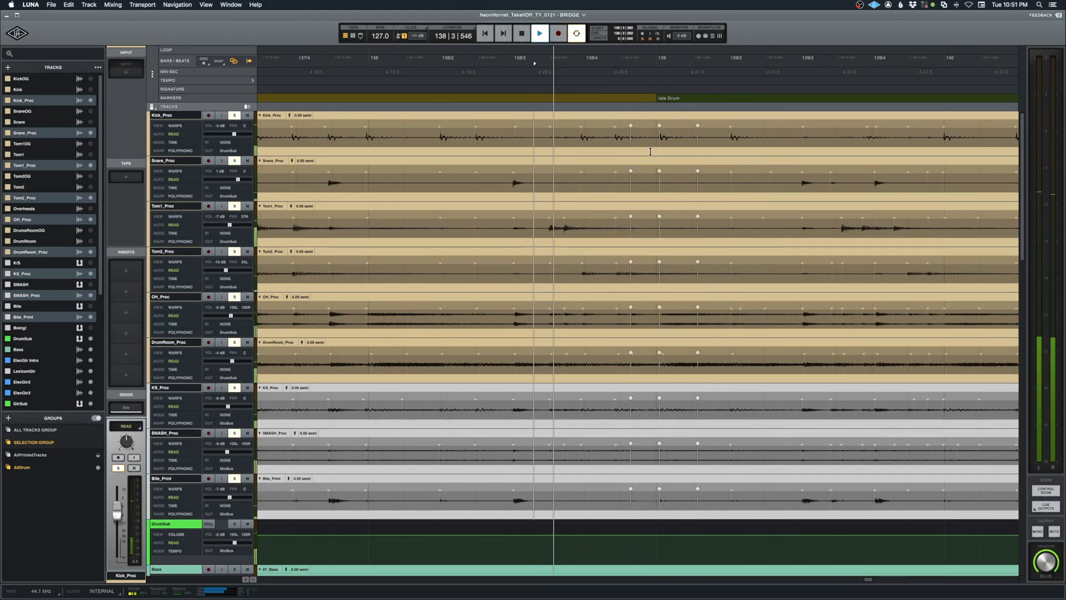
{"action": "key", "text": "space"}
{"action": "key", "text": "space"}
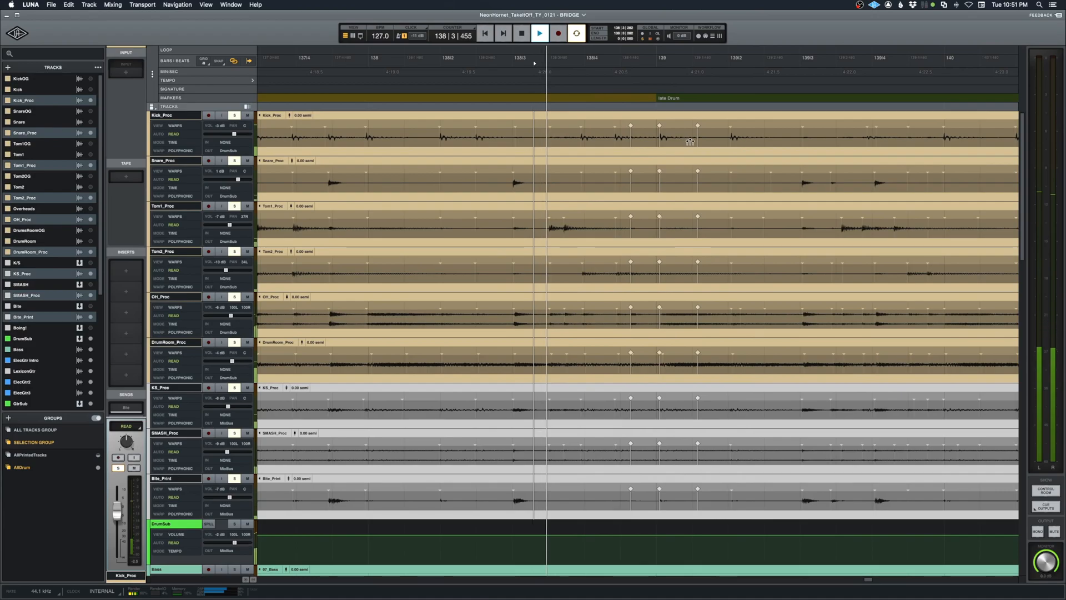
{"action": "key", "text": "space"}
Step: Move the grouped warp earlier onto bar 139, beat 1 and play the correction from late in bar 138, beat 2
{"action": "left_click_drag", "start_coordinate": [660, 143], "coordinate": [654, 142]}
{"action": "left_click", "coordinate": [497, 133]}
{"action": "key", "text": "space"}
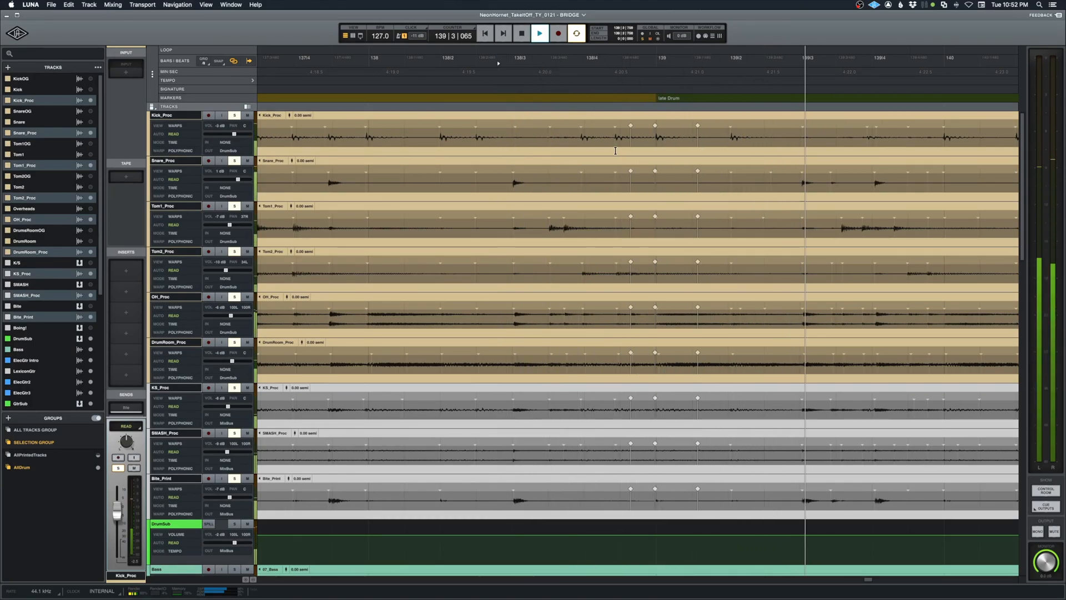
{"action": "key", "text": "space"}
Step: Set the grouped drum tracks' warp algorithm to LUNA Polyphonic and play the edited passage from bar 138, beat 1
{"action": "left_click", "coordinate": [179, 151]}
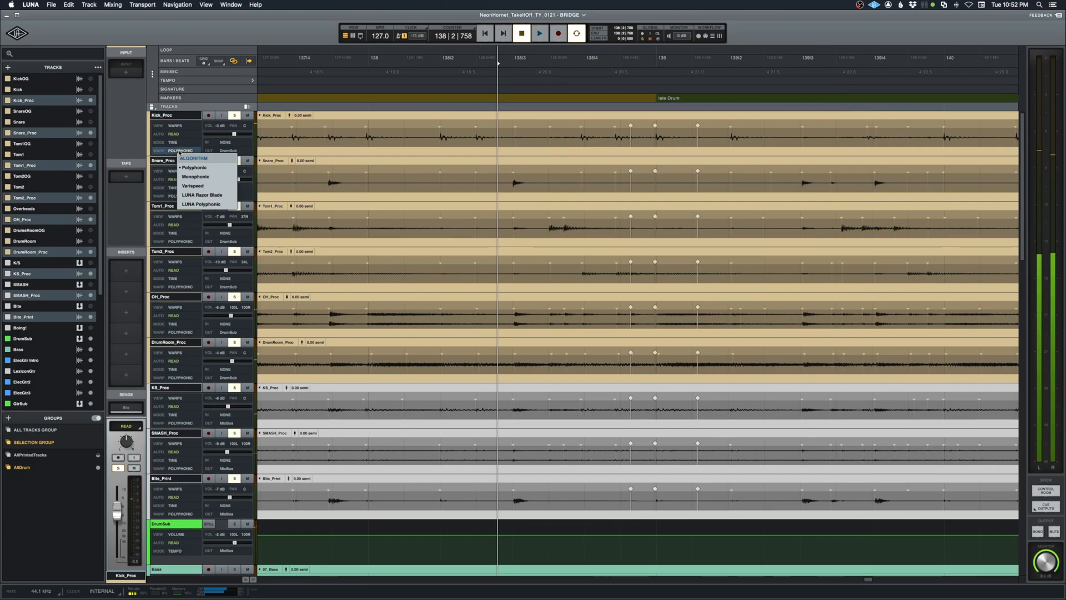
{"action": "left_click", "coordinate": [186, 204]}
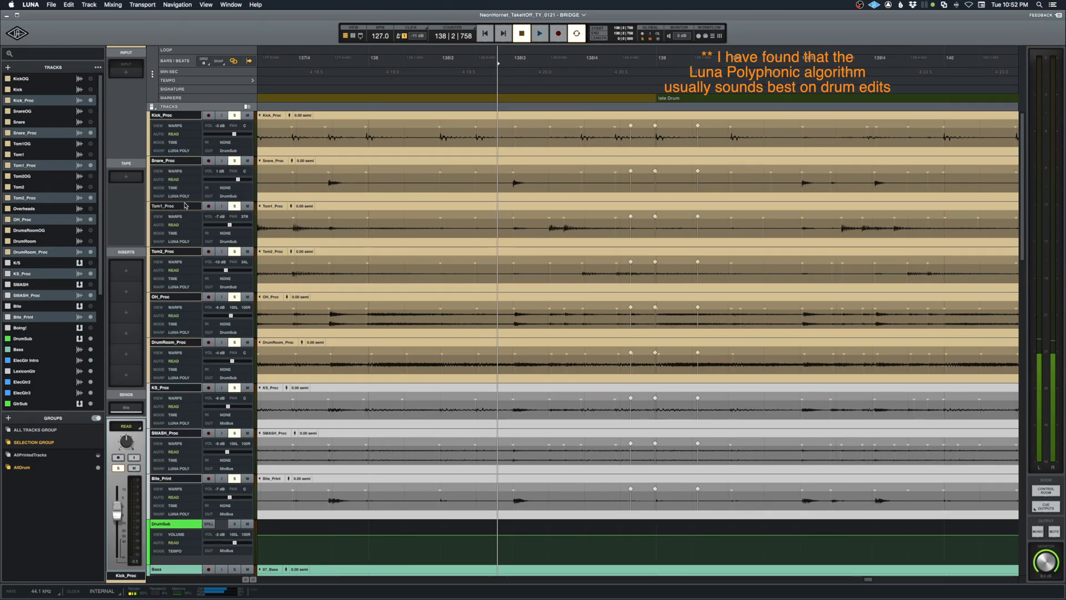
{"action": "left_click", "coordinate": [397, 131]}
{"action": "key", "text": "space"}
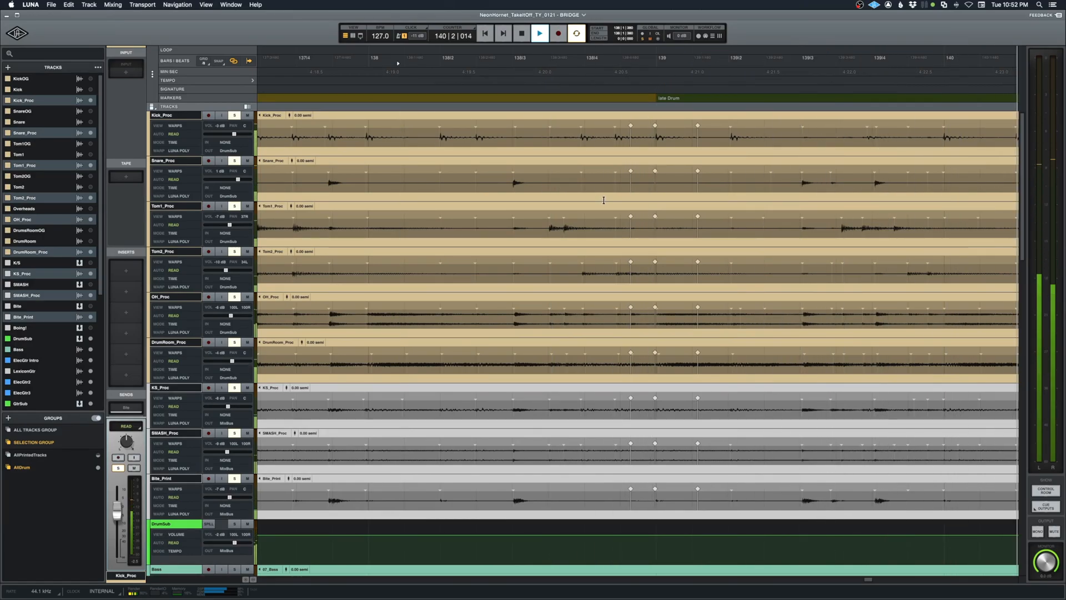
{"action": "key", "text": "space"}
Step: Solo the Bass along with the drums and play both from bar 135, beat 3 into the late Drum section
{"action": "scroll", "coordinate": [619, 233], "scroll_direction": "left", "scroll_amount": 10}
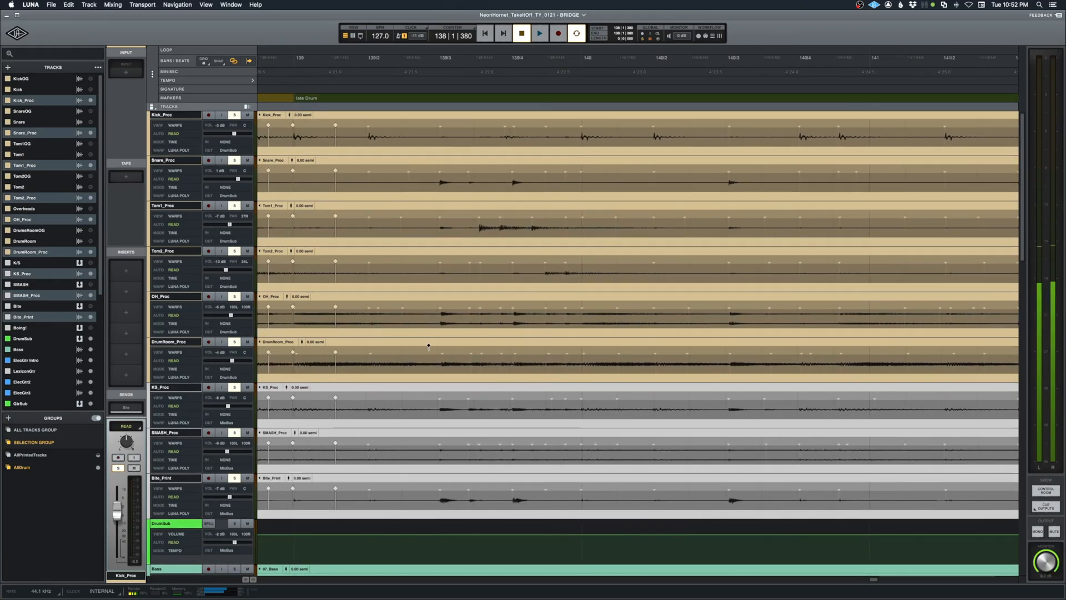
{"action": "scroll", "coordinate": [400, 340], "scroll_direction": "left", "scroll_amount": 5}
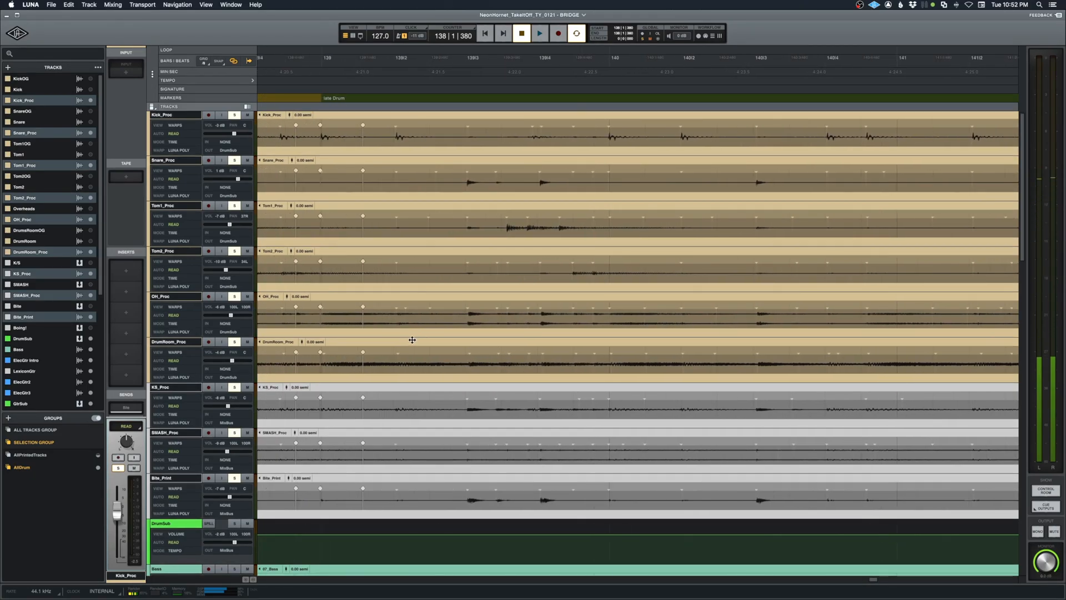
{"action": "scroll", "coordinate": [412, 339], "scroll_direction": "left", "scroll_amount": 4}
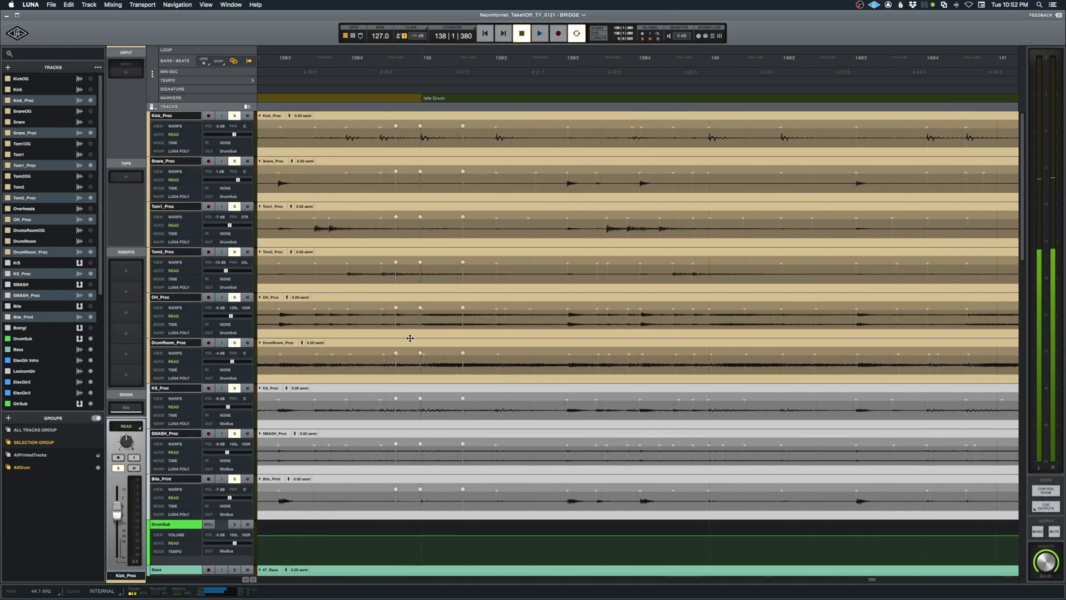
{"action": "key", "text": "r"}
{"action": "key", "text": "r"}
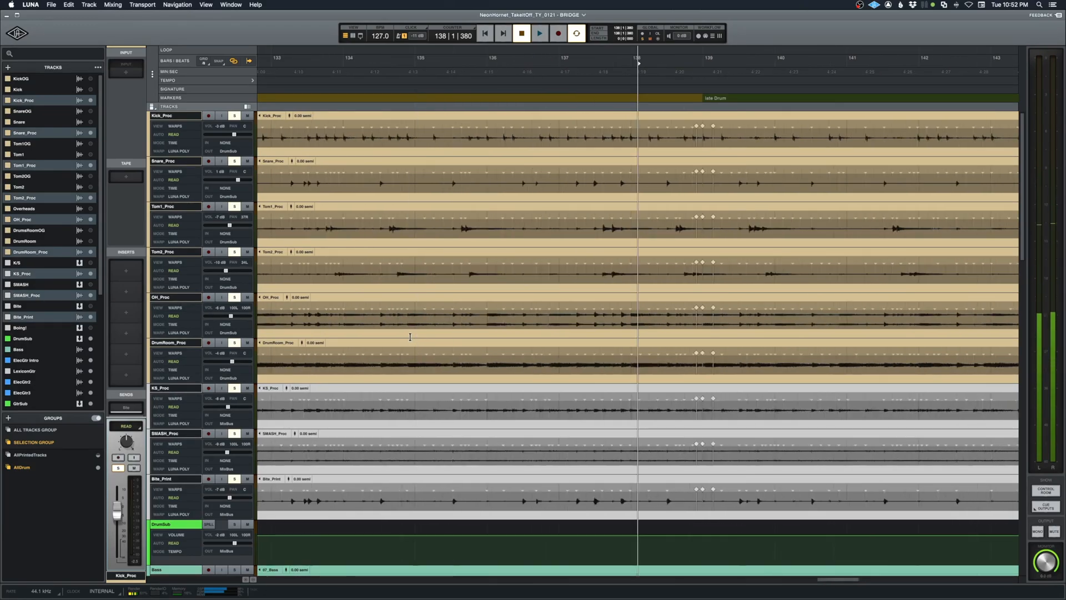
{"action": "scroll", "coordinate": [192, 488], "scroll_direction": "down", "scroll_amount": 1}
{"action": "scroll", "coordinate": [193, 489], "scroll_direction": "down", "scroll_amount": 1}
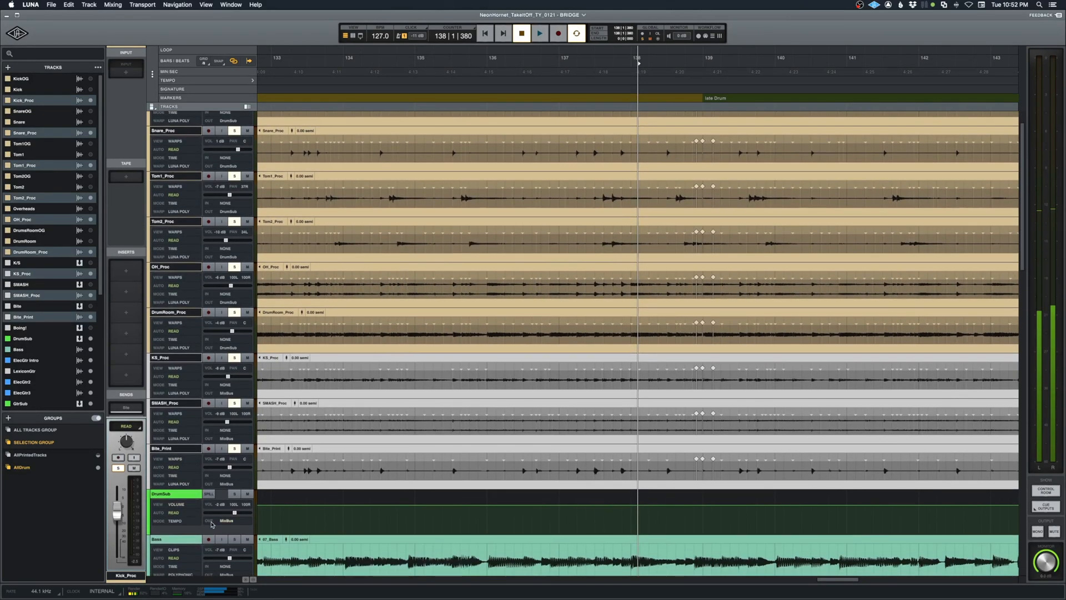
{"action": "left_click", "coordinate": [451, 122]}
{"action": "key", "text": "space"}
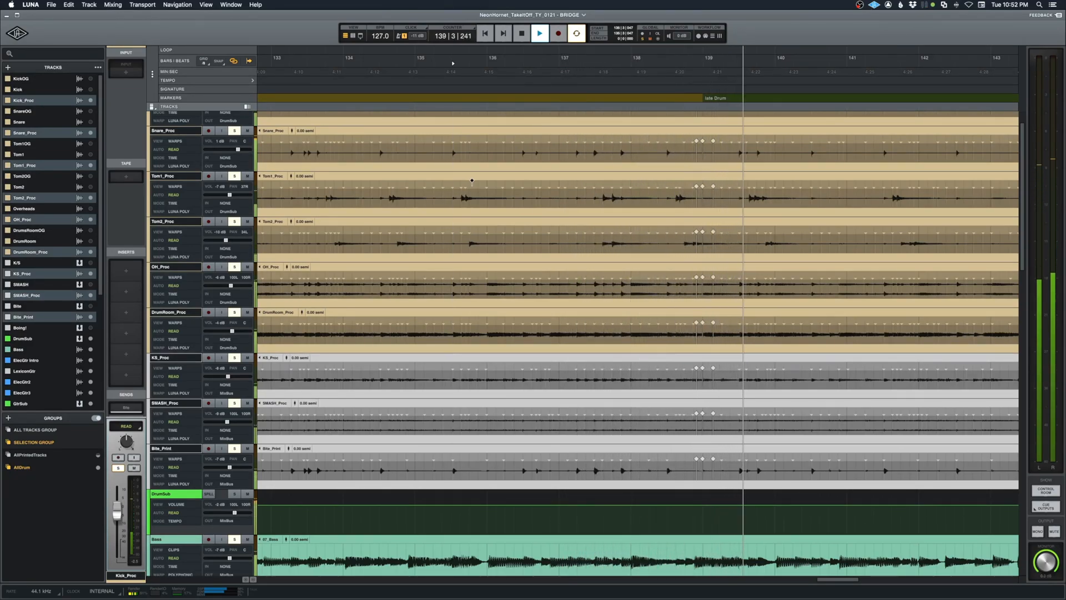
{"action": "key", "text": "space"}
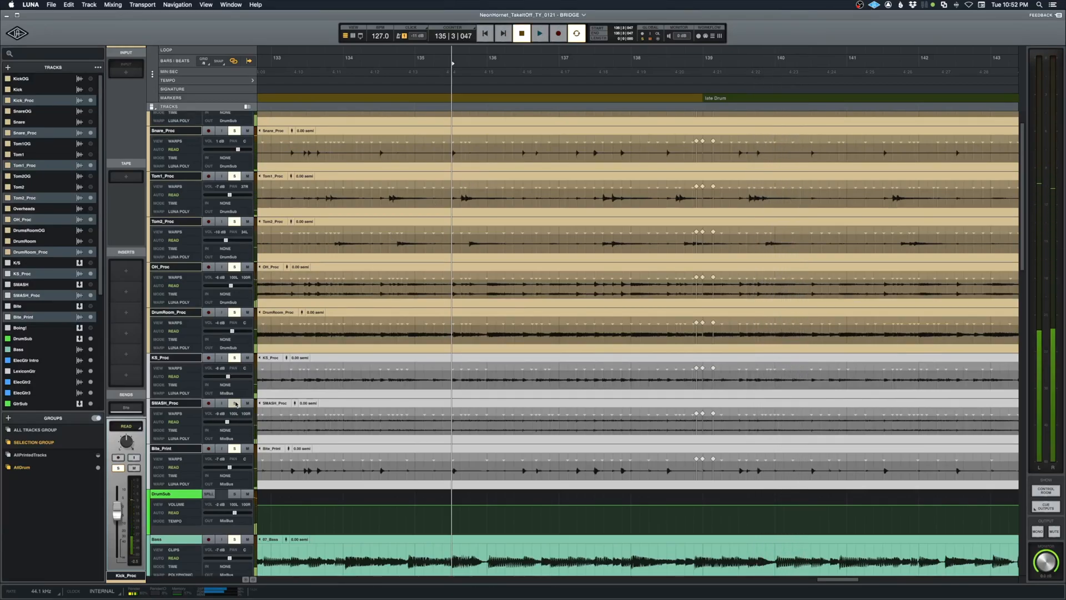
Step: Clear the drum and bass solos, play the full mix from bar 135, beat 3, and show the whole song
{"action": "key", "text": "space"}
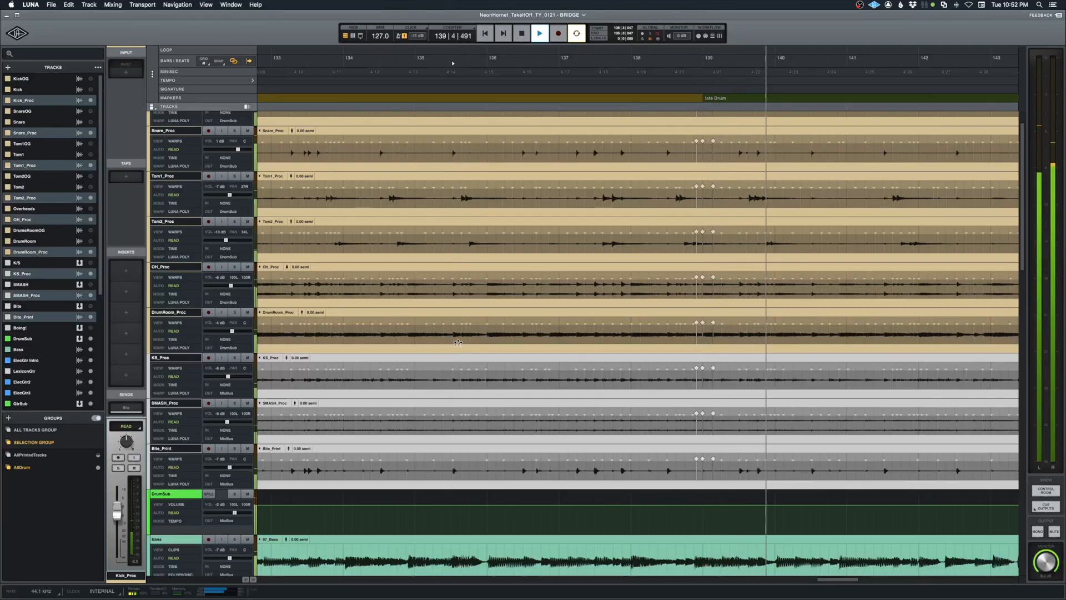
{"action": "key", "text": "alt+a"}
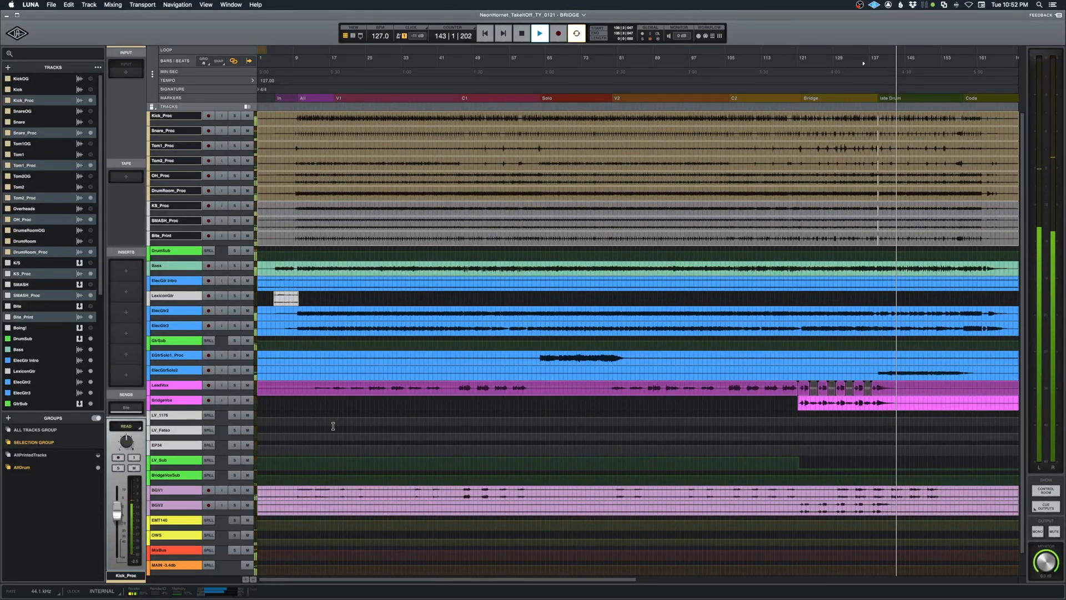
{"action": "key", "text": "space"}
Step: Show the mixer, open the PSP Lotary insert on BridgeVoxSub to check it, and close it again
{"action": "key", "text": "super+equal"}
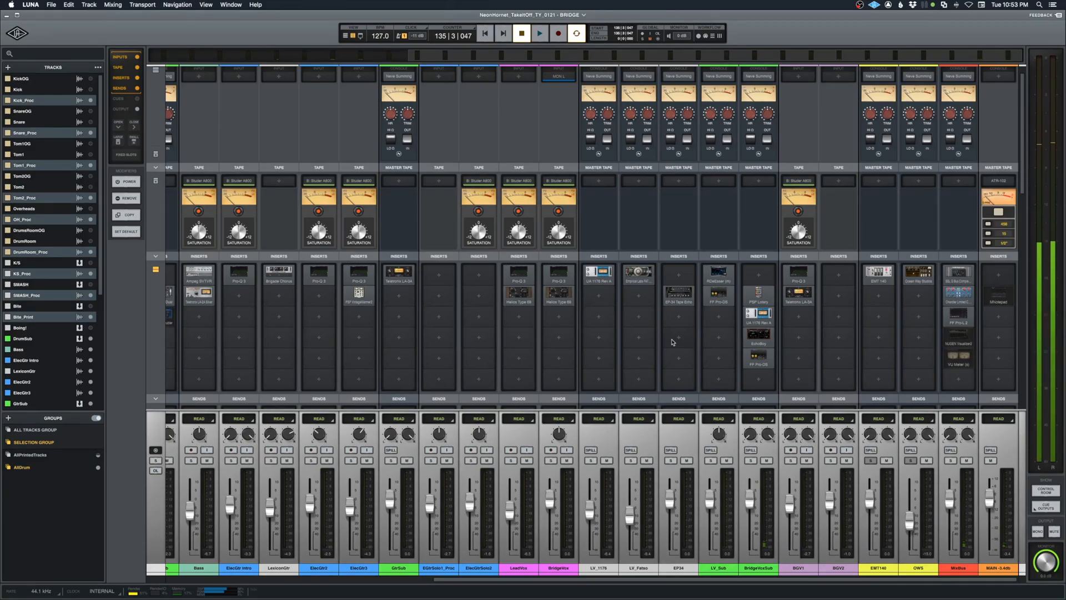
{"action": "left_click", "coordinate": [759, 295]}
{"action": "left_click", "coordinate": [451, 172]}
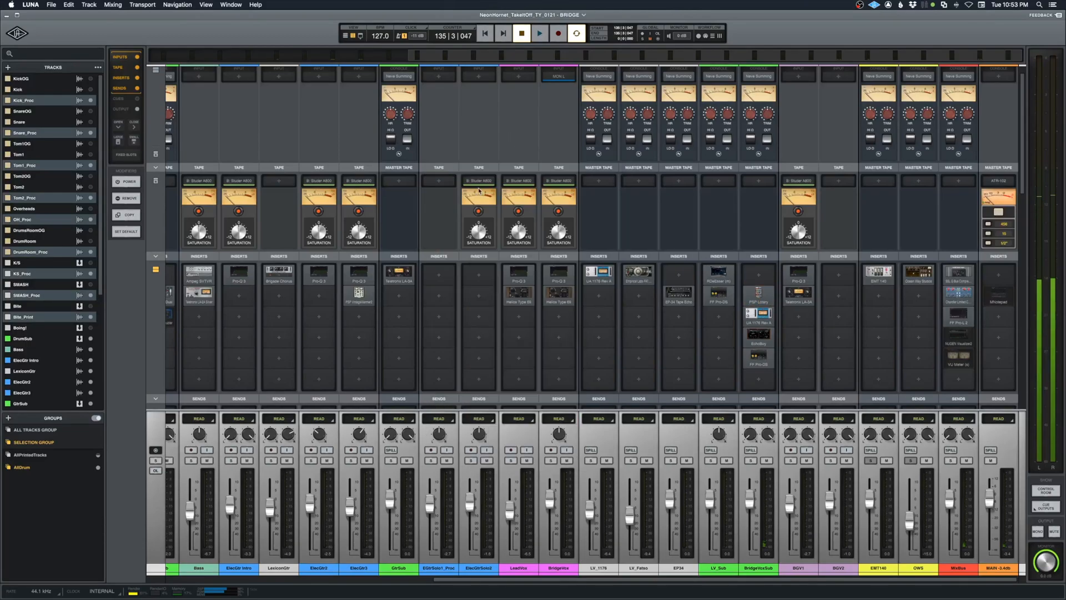